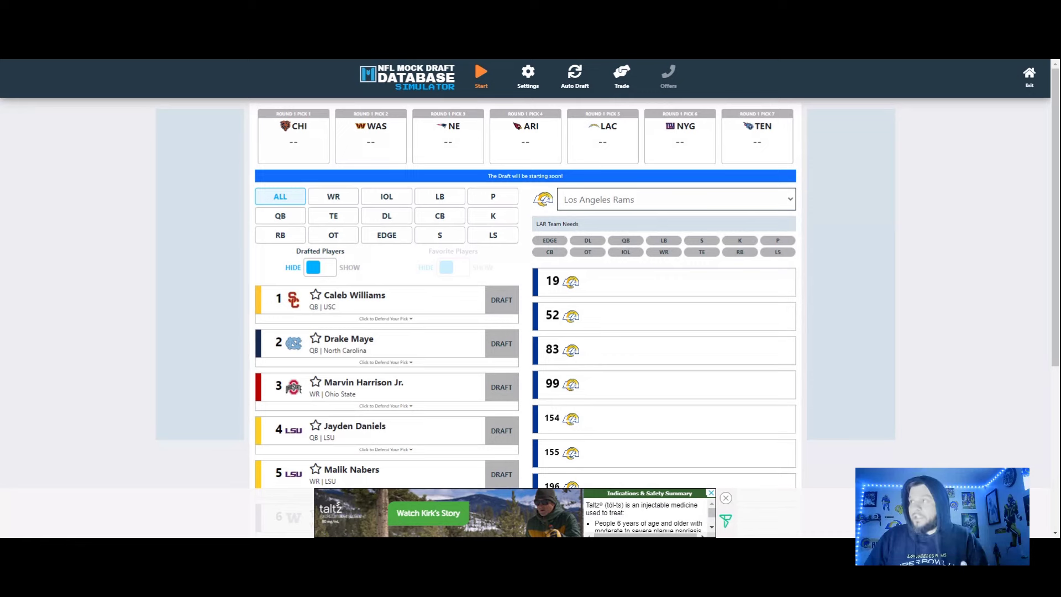
# Scroll down the board while the CPU auto-drafts picks 1–18, until the Rams are on the clock at 19
pyautogui.scroll(-1, 183, 313)
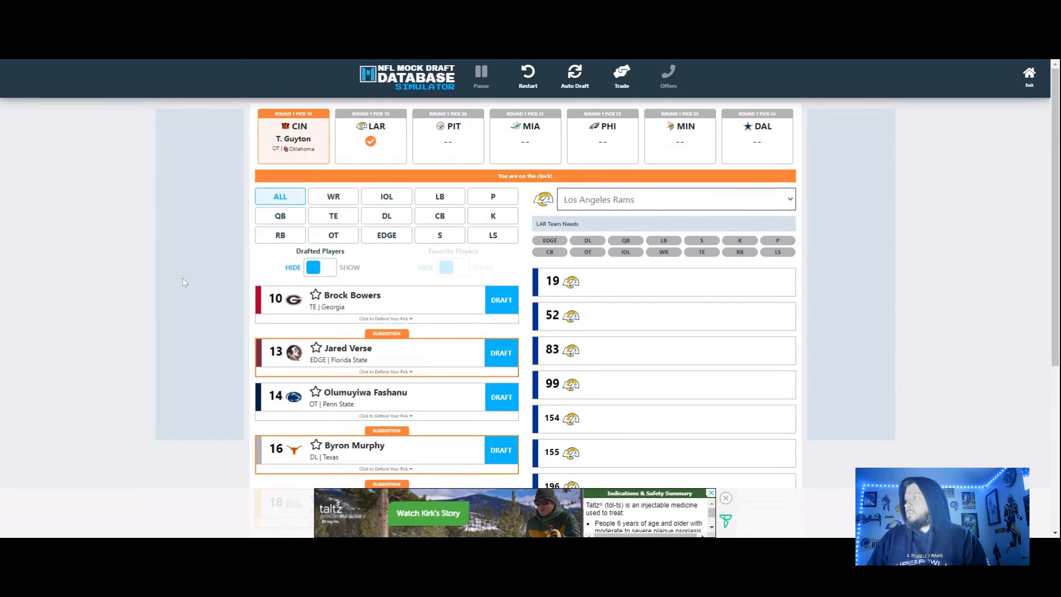
pyautogui.scroll(-1, 182, 279)
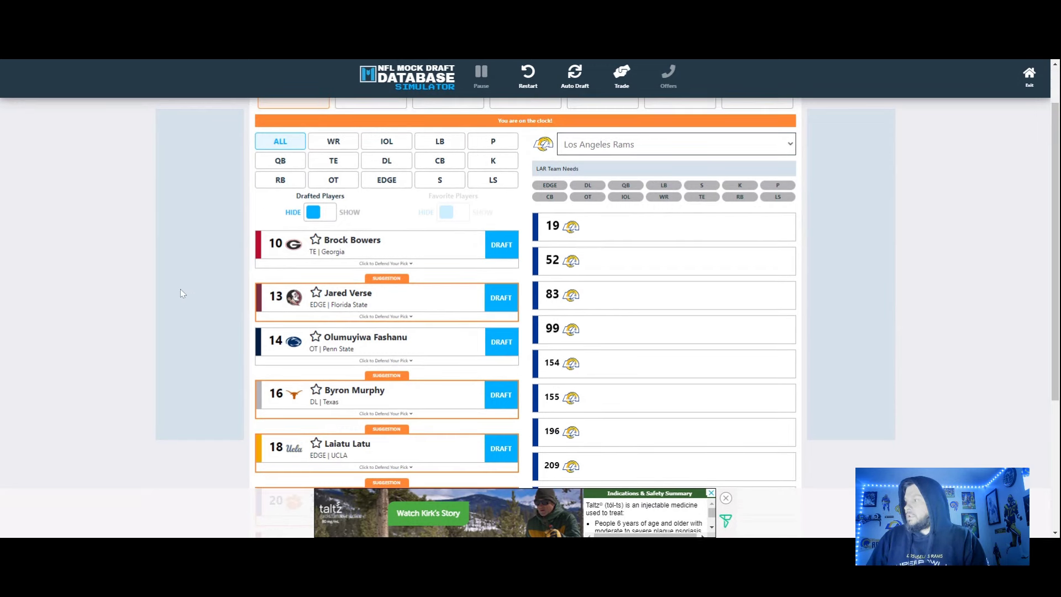
pyautogui.scroll(-1, 182, 294)
pyautogui.scroll(1, 182, 294)
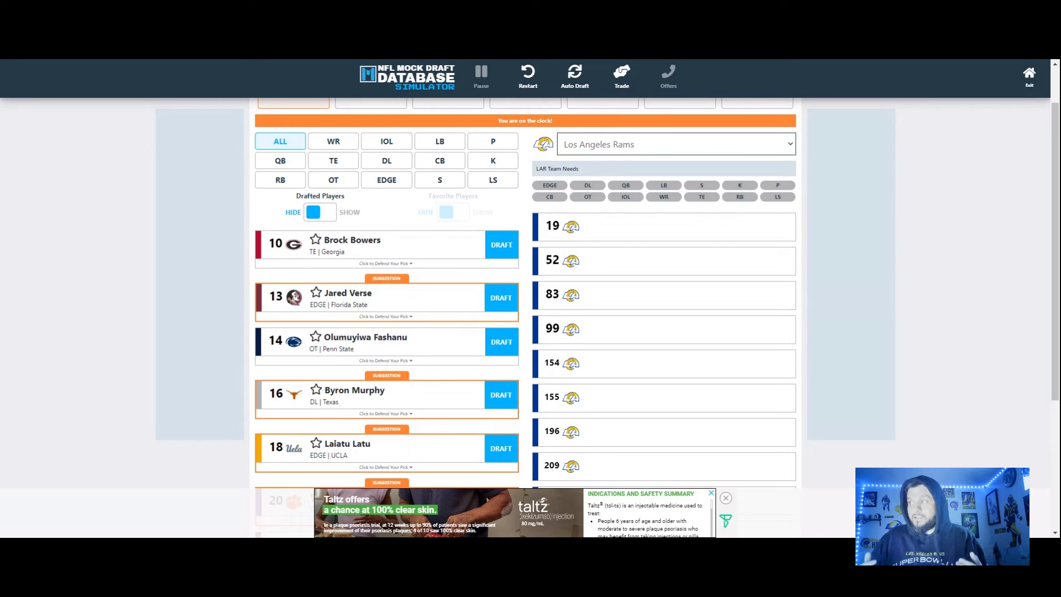
pyautogui.scroll(-1, 435, 333)
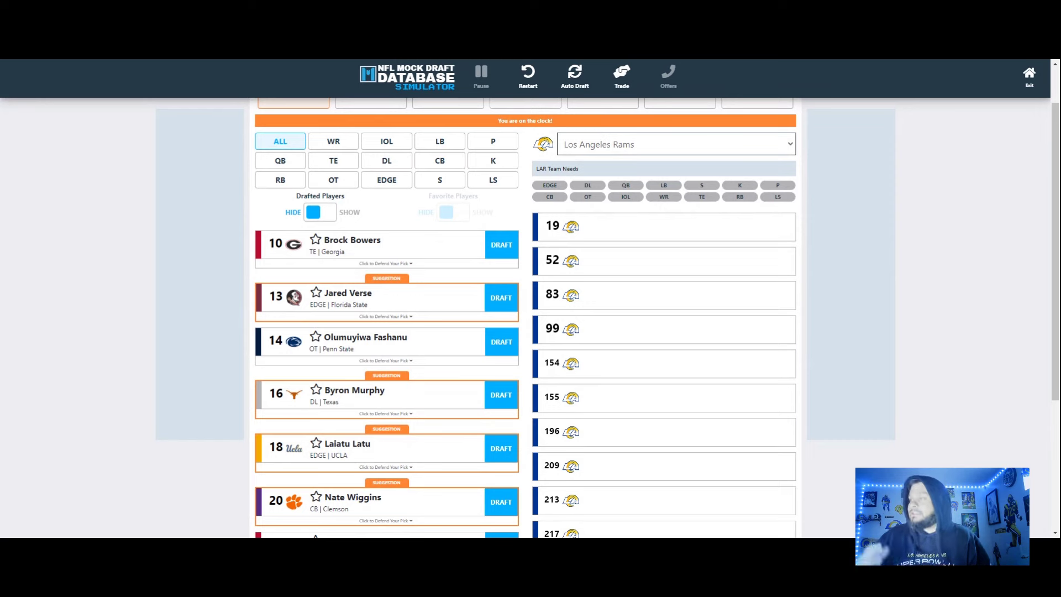
pyautogui.scroll(1, 503, 359)
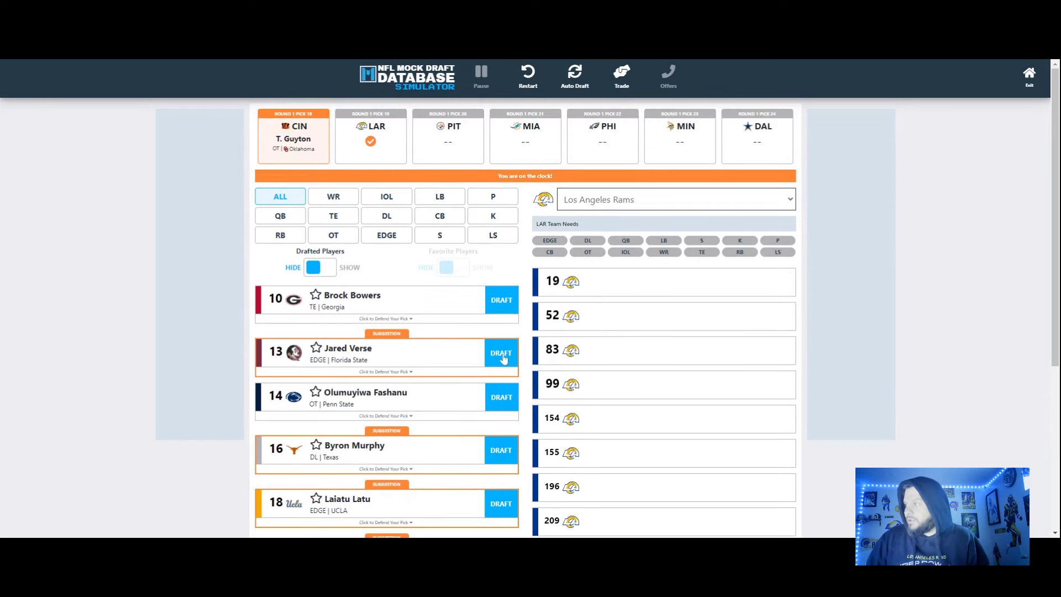
# Draft EDGE Jared Verse with the Rams' 19th overall pick
pyautogui.click(501, 353)
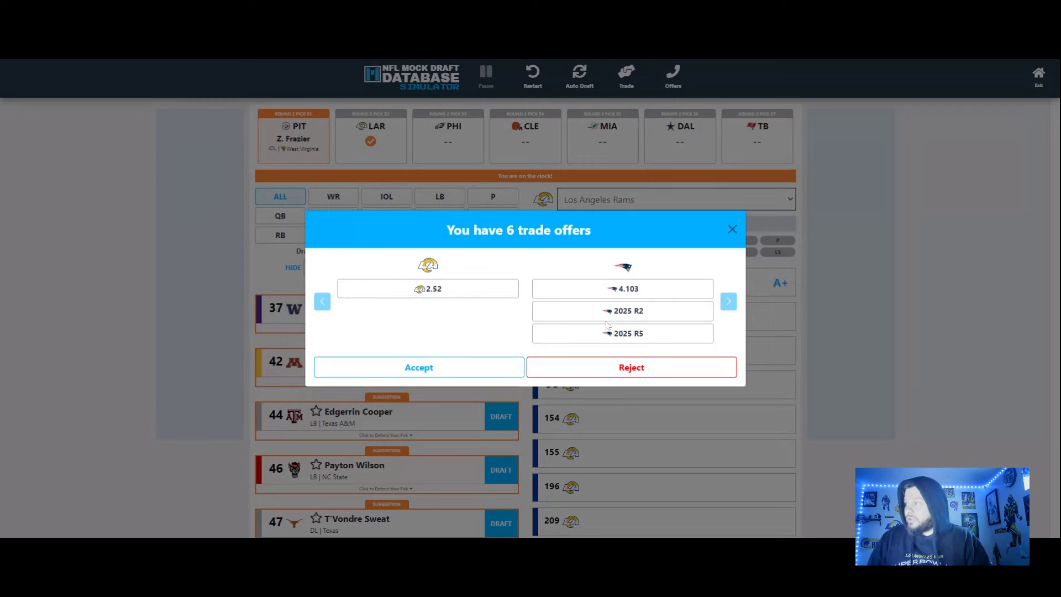
# Reject the Patriots, Ravens, Packers, Bills, Texans and 49ers trade offers for pick 52
pyautogui.click(607, 369)
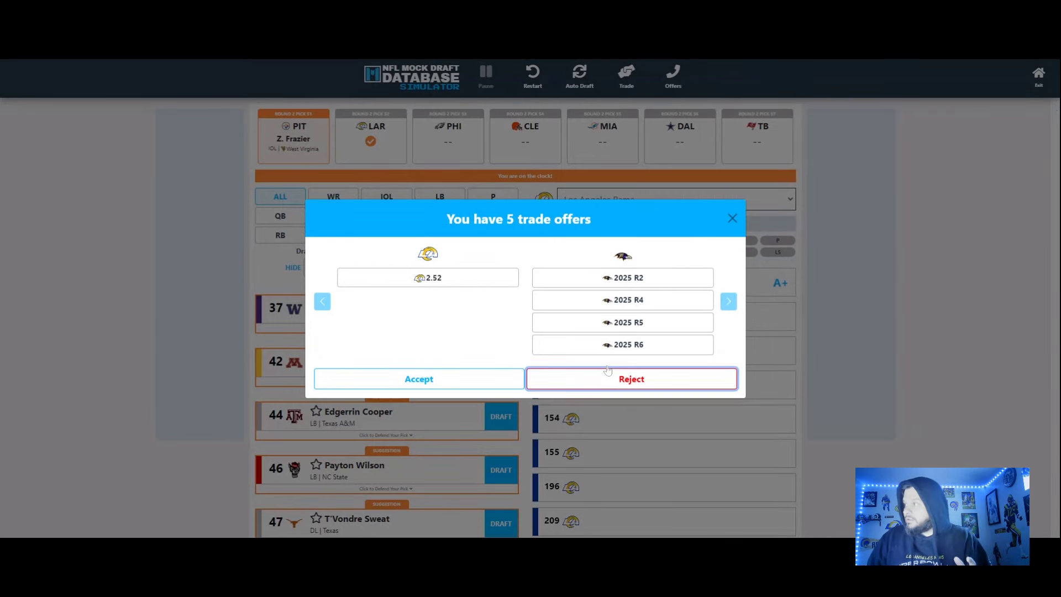
pyautogui.click(618, 380)
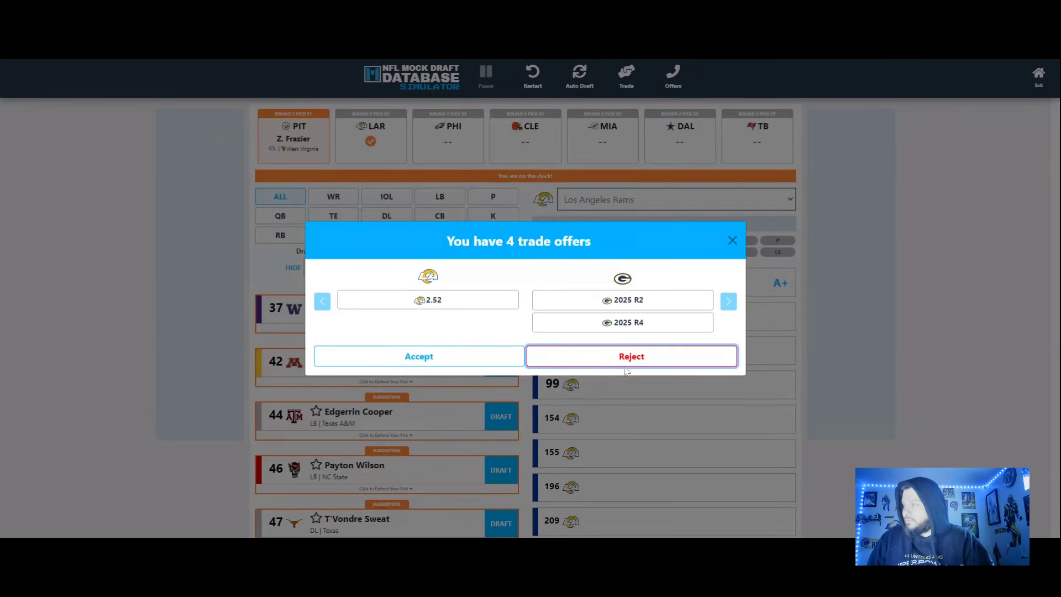
pyautogui.click(632, 358)
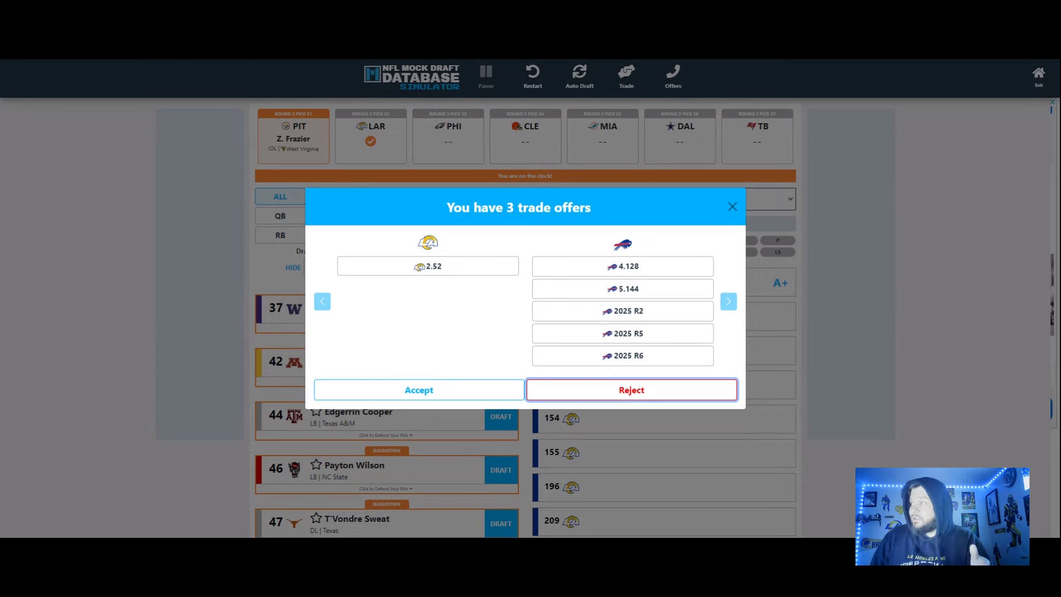
pyautogui.click(650, 392)
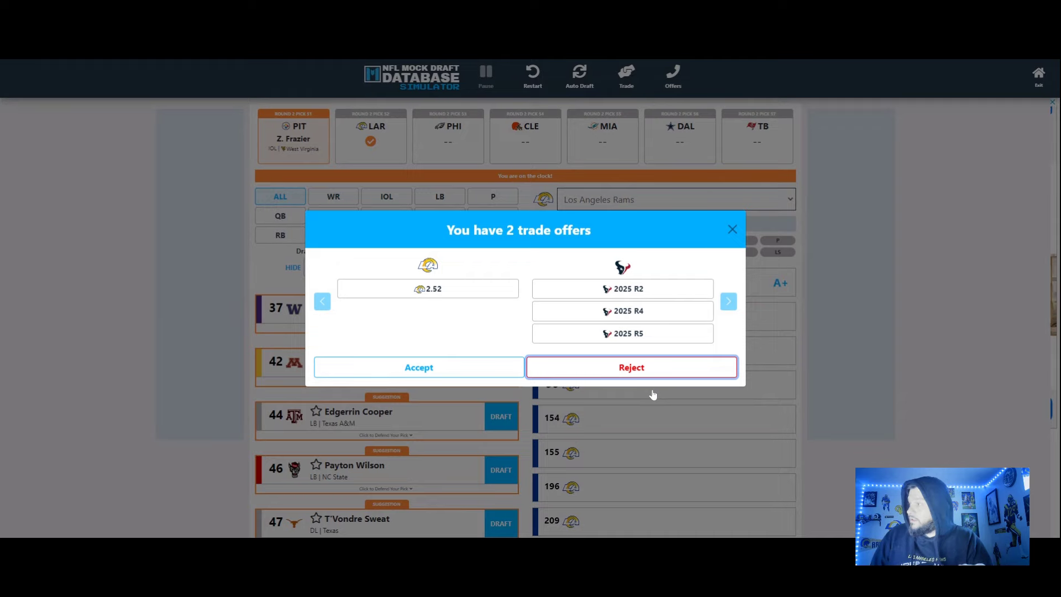
pyautogui.click(644, 372)
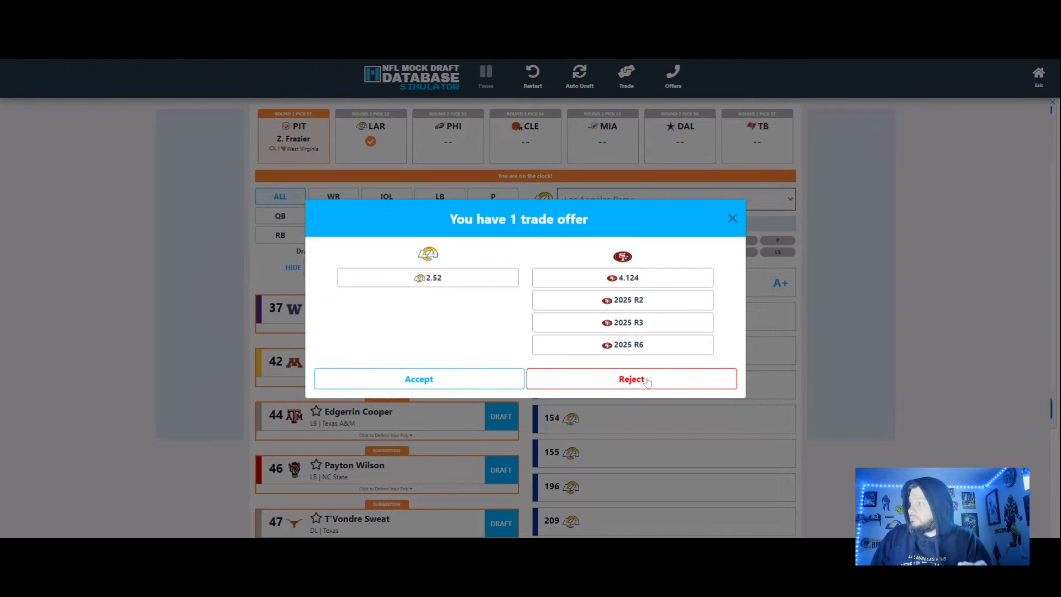
pyautogui.click(644, 377)
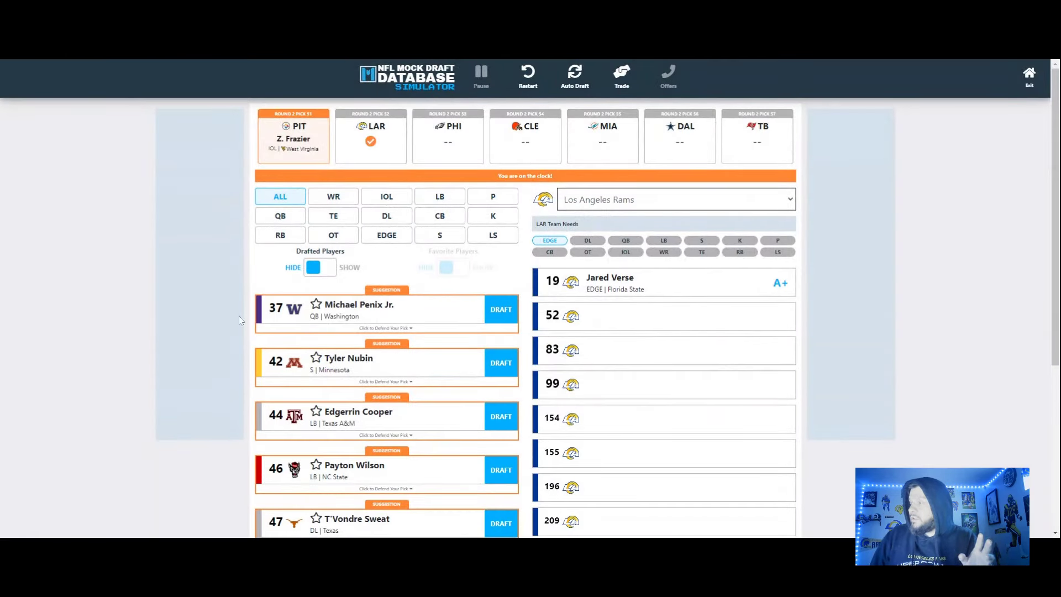
pyautogui.scroll(-2, 232, 326)
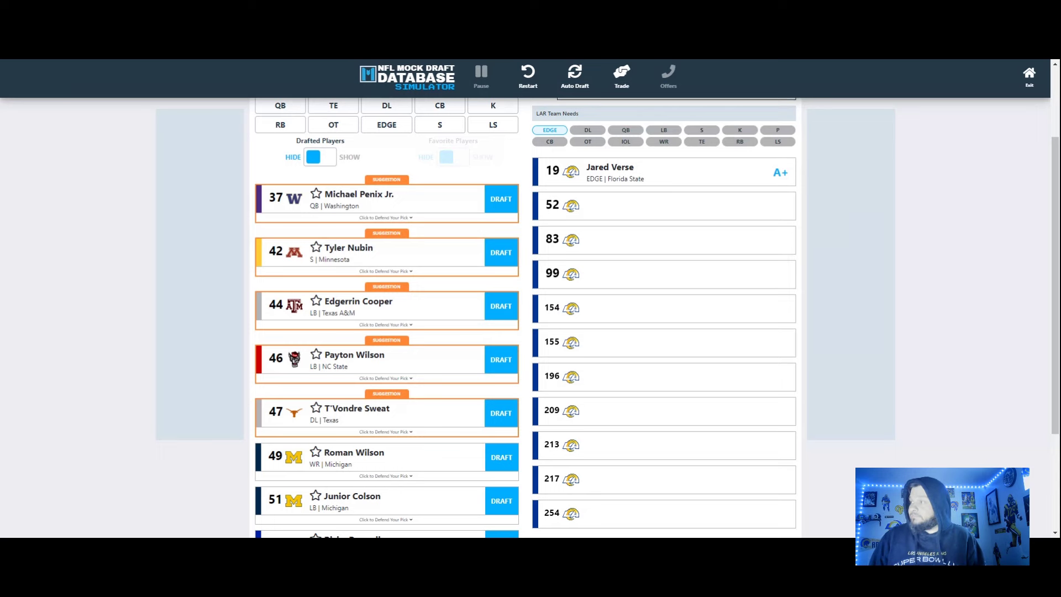
# Scroll up and down the available players list to locate Michael Penix Jr. for pick 52
pyautogui.scroll(-2, 206, 383)
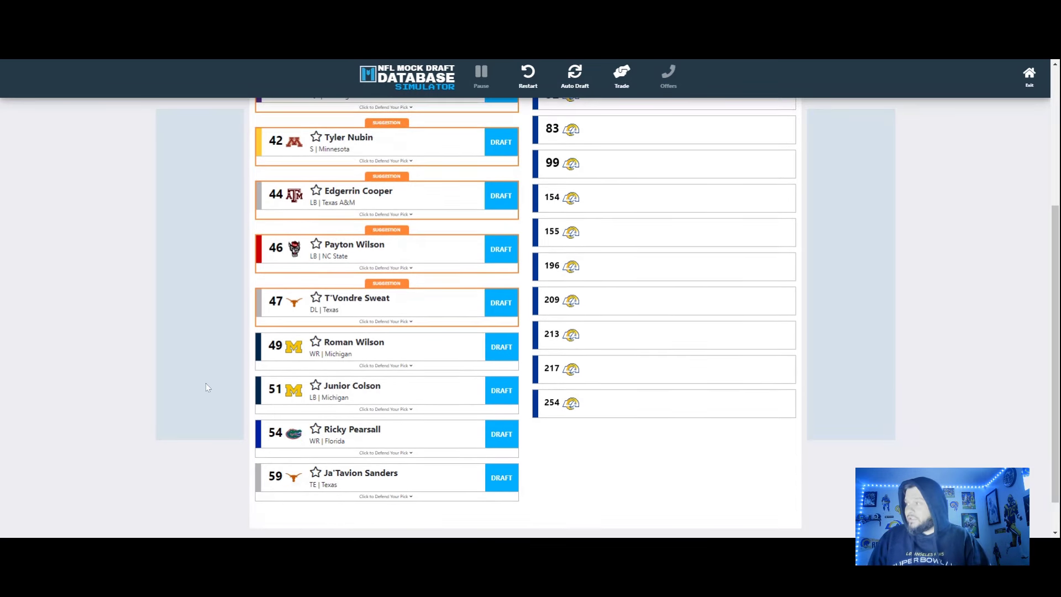
pyautogui.scroll(-1, 206, 383)
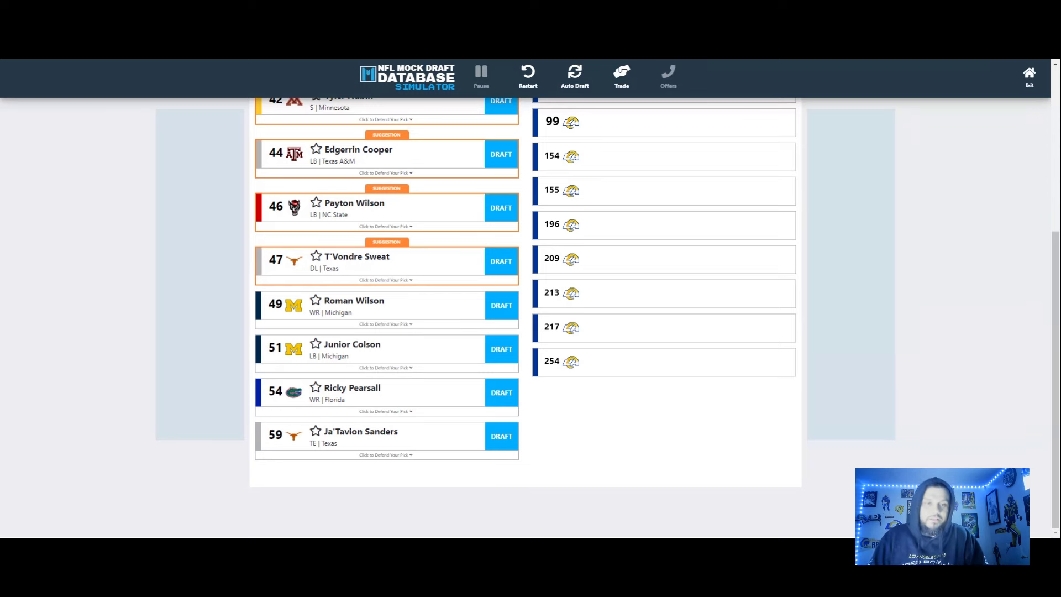
pyautogui.scroll(3, 207, 362)
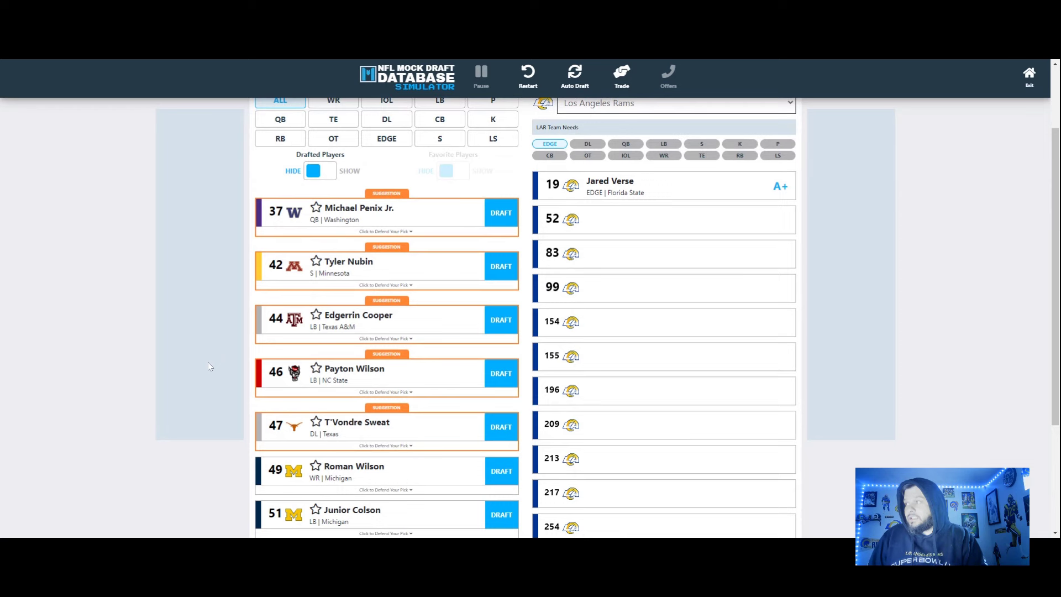
pyautogui.scroll(-2, 209, 366)
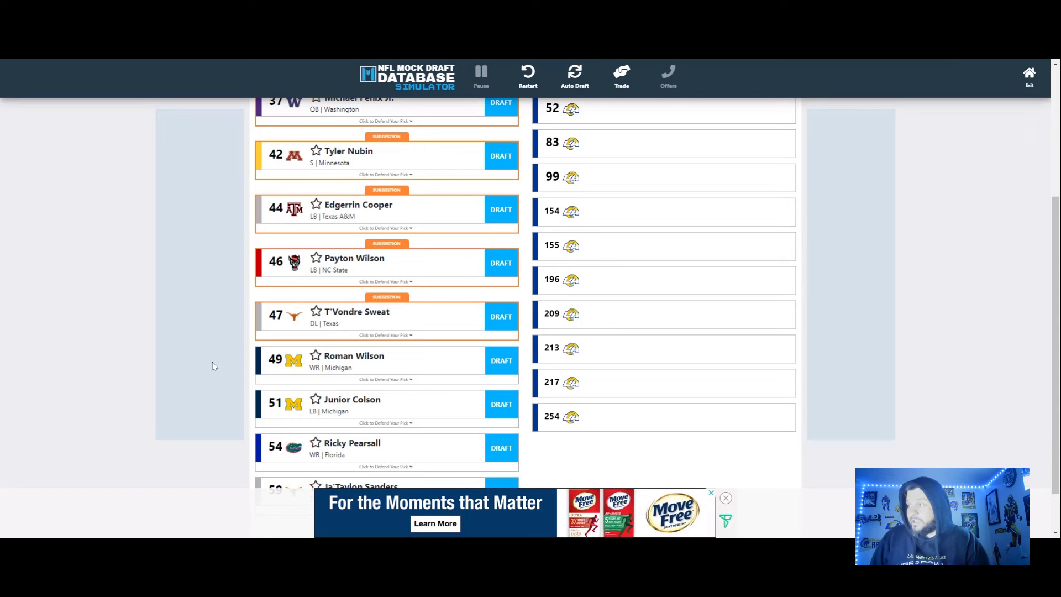
pyautogui.scroll(-1, 214, 360)
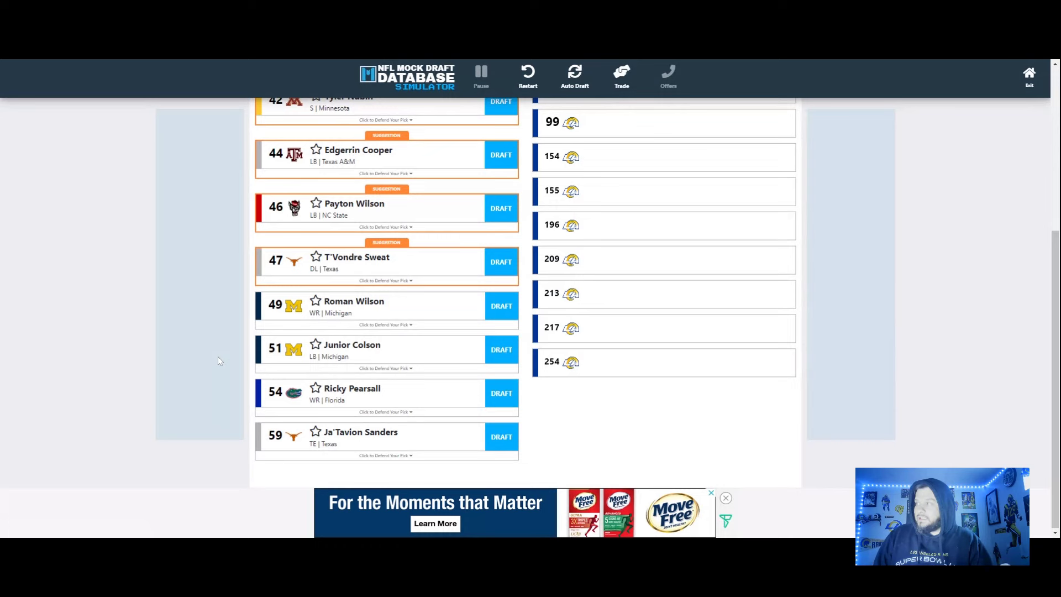
pyautogui.scroll(2, 219, 360)
pyautogui.scroll(1, 217, 360)
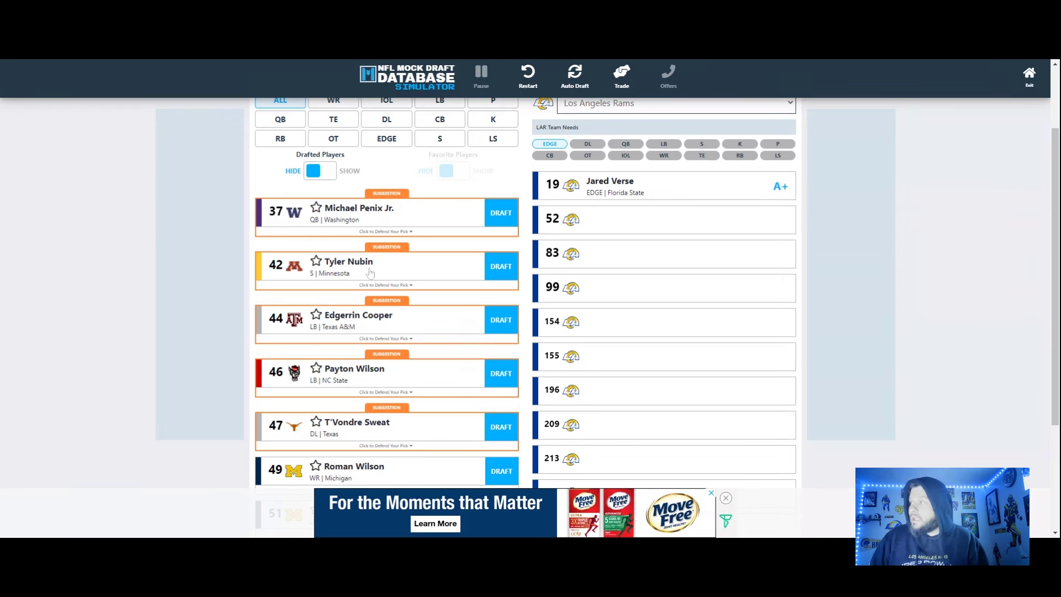
# Draft QB Michael Penix Jr. at pick 52, then follow the CPU picks through to 83
pyautogui.click(501, 216)
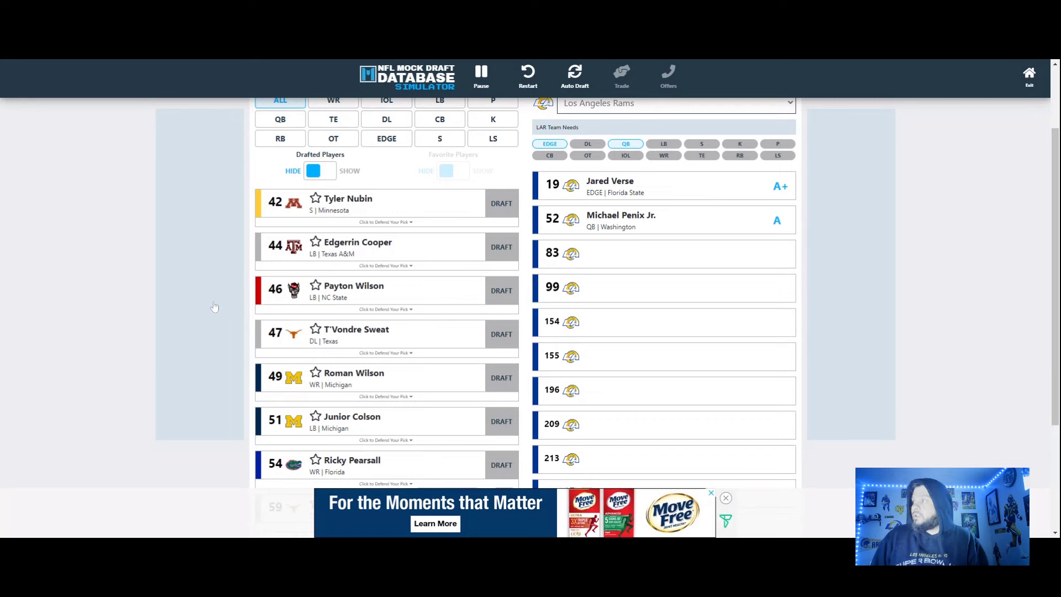
pyautogui.scroll(1, 194, 293)
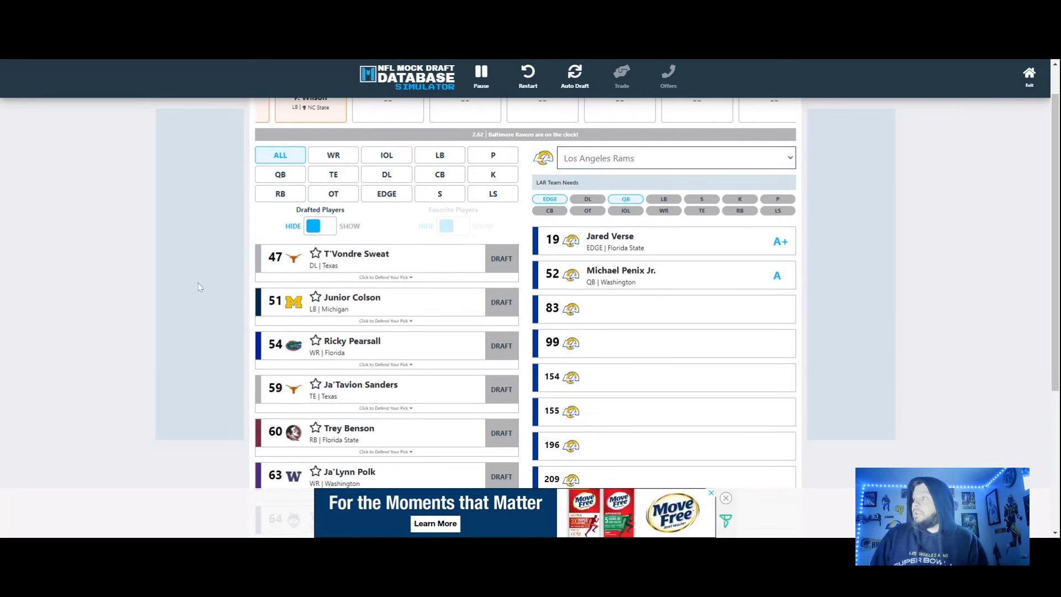
pyautogui.scroll(1, 198, 291)
pyautogui.scroll(-1, 199, 286)
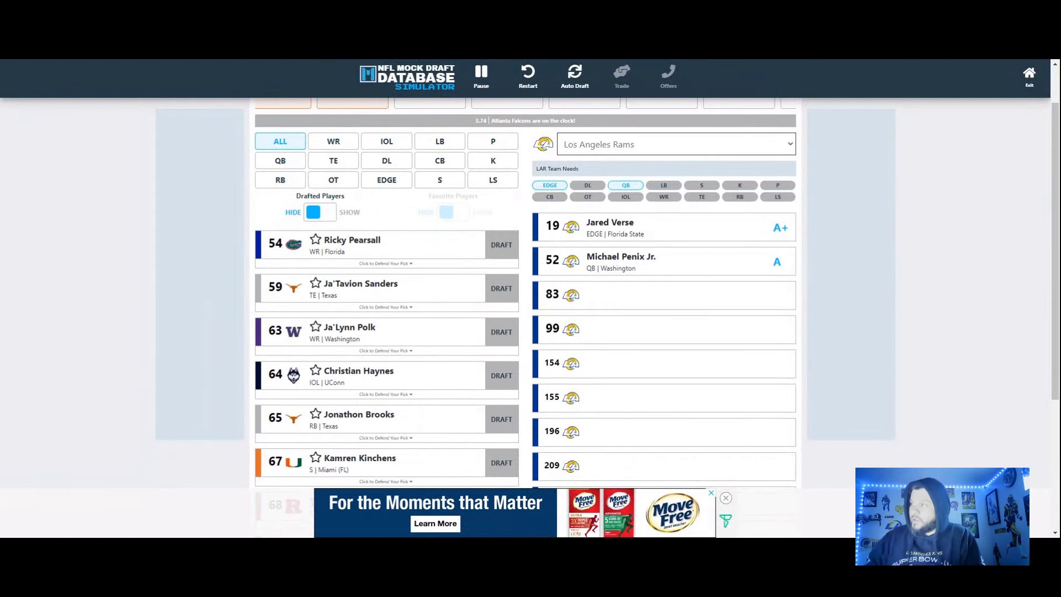
pyautogui.scroll(1, 197, 287)
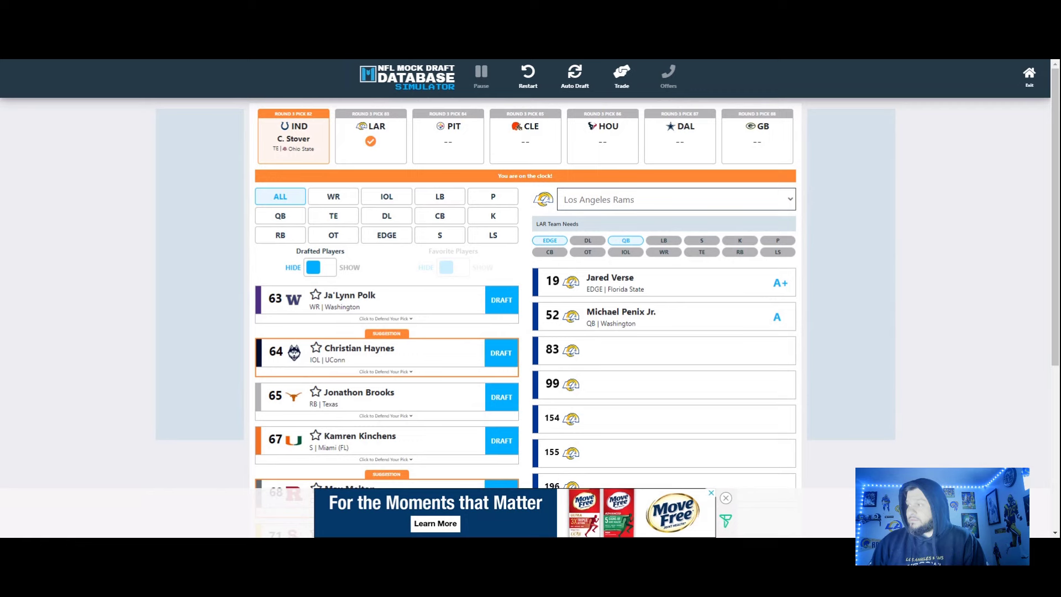
pyautogui.scroll(-2, 175, 298)
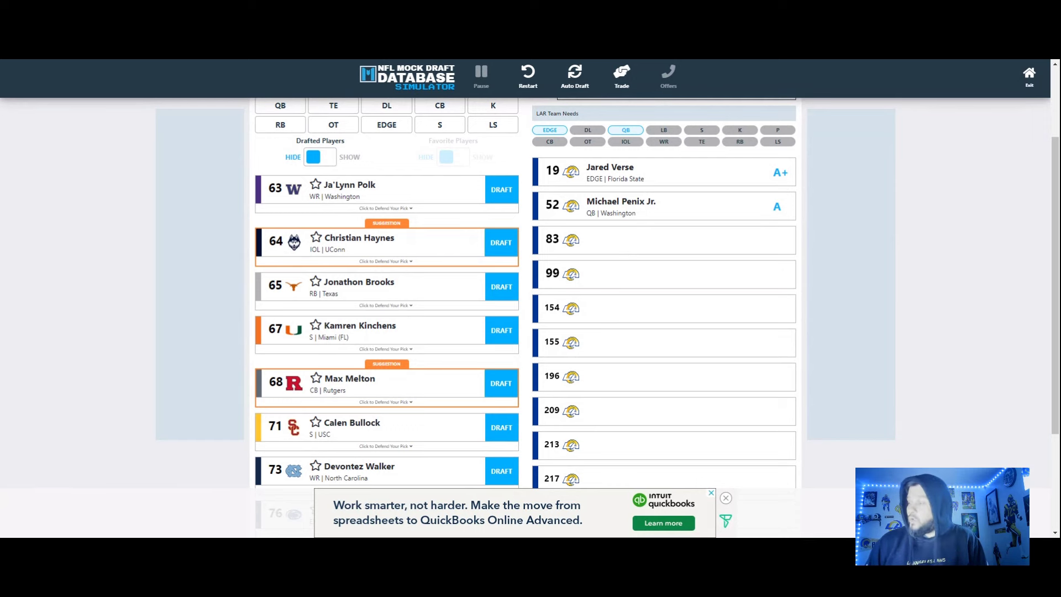
pyautogui.scroll(-2, 193, 289)
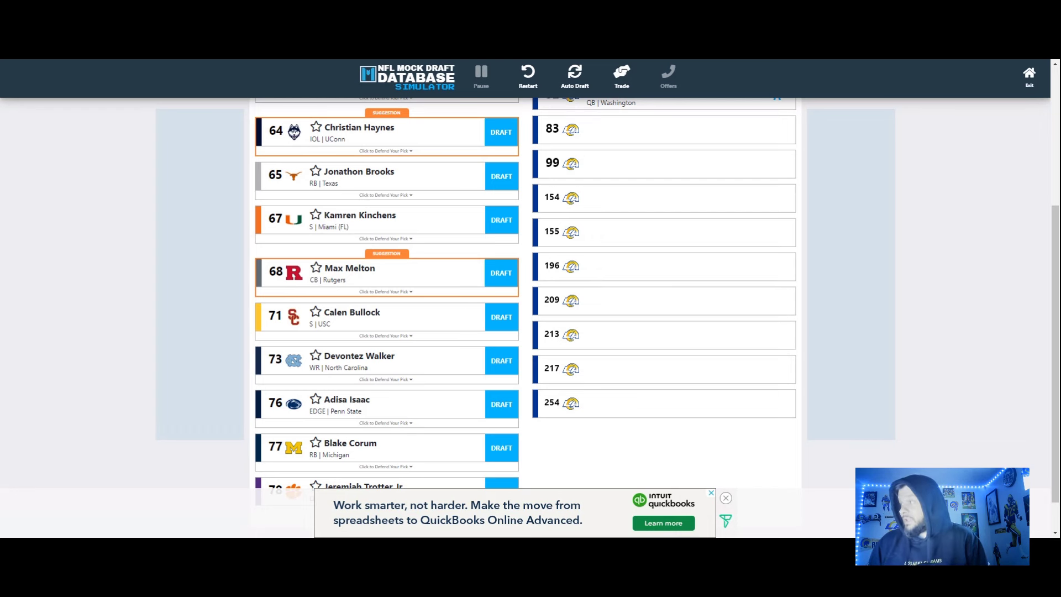
pyautogui.scroll(-2, 152, 320)
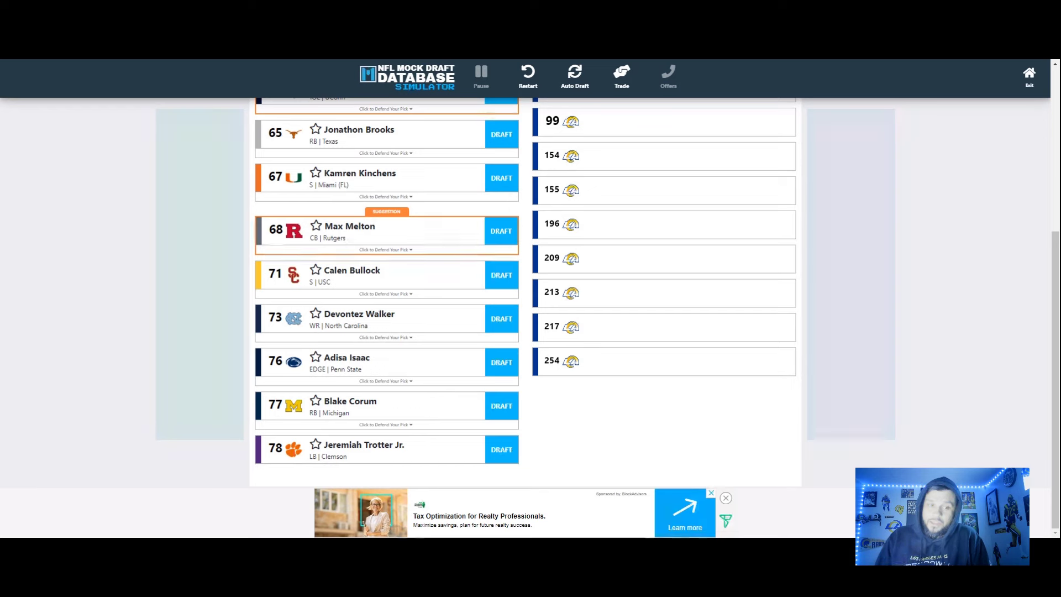
# Scroll the available players list to find Rutgers CB Max Melton for pick 83
pyautogui.scroll(3, 152, 319)
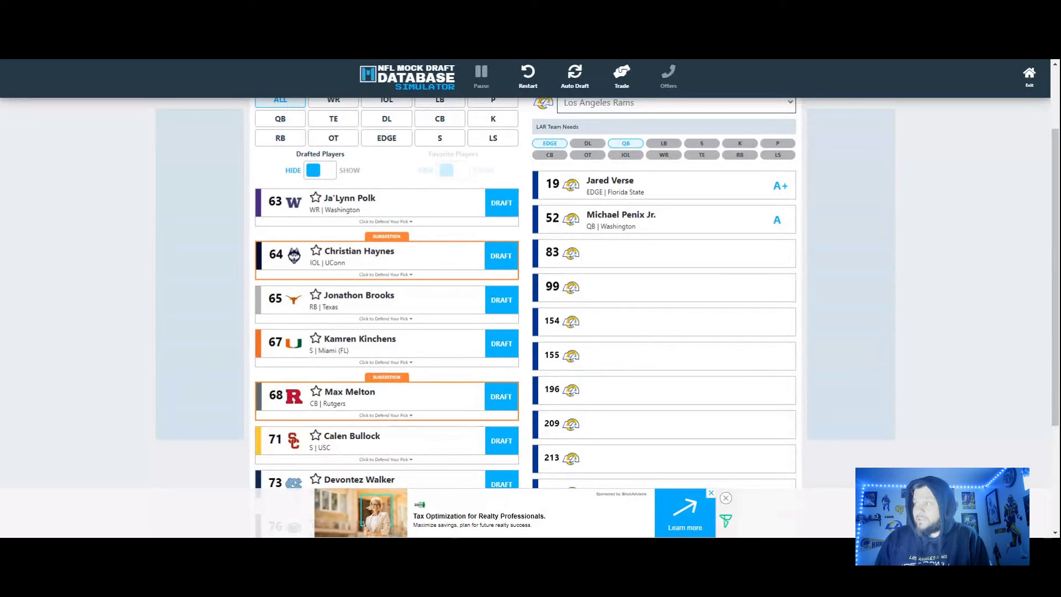
pyautogui.scroll(-1, 157, 319)
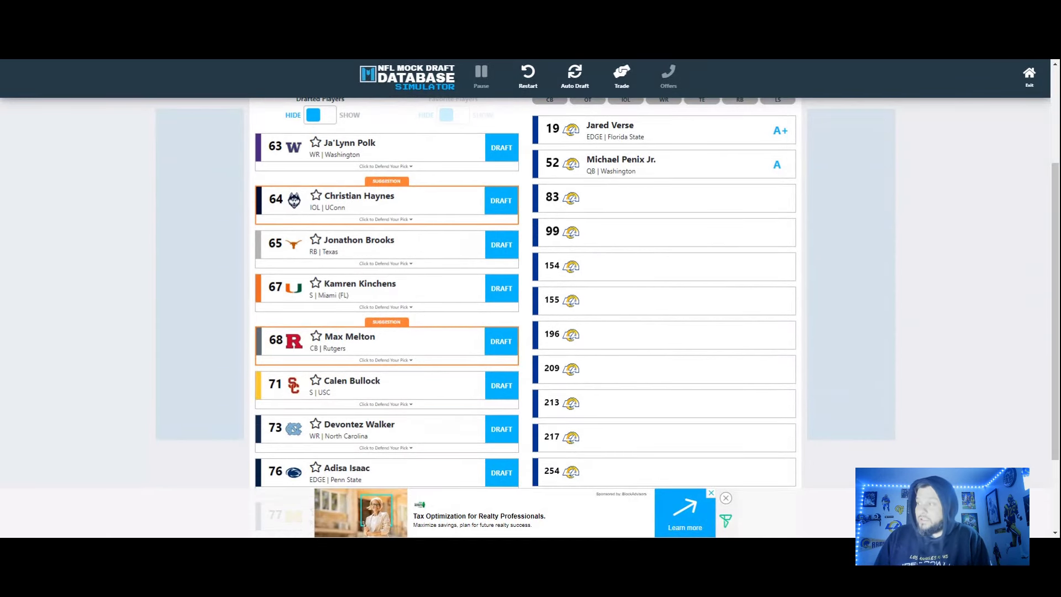
pyautogui.scroll(-1, 159, 317)
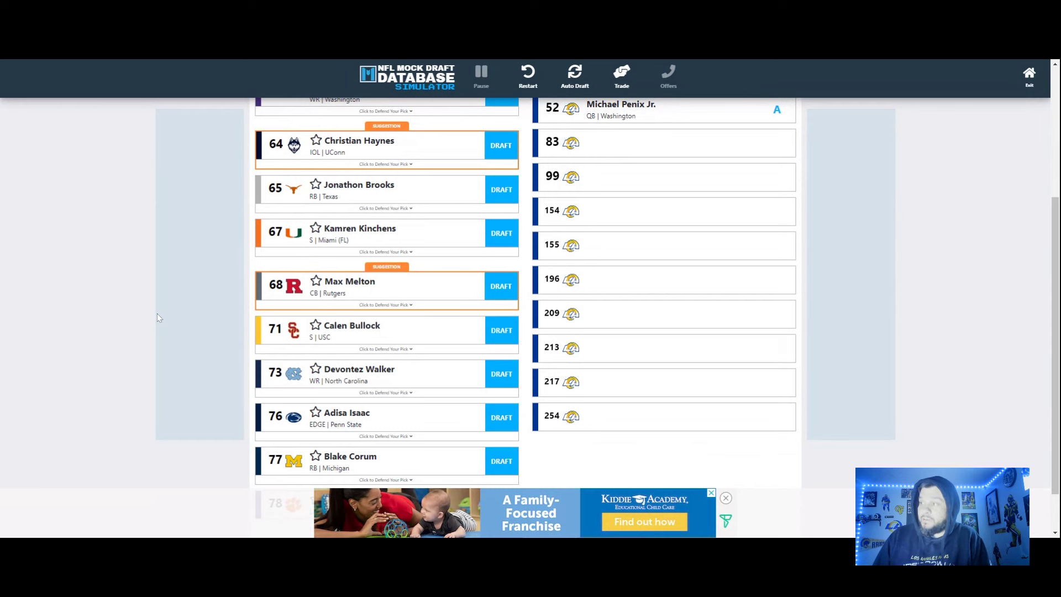
pyautogui.scroll(1, 157, 316)
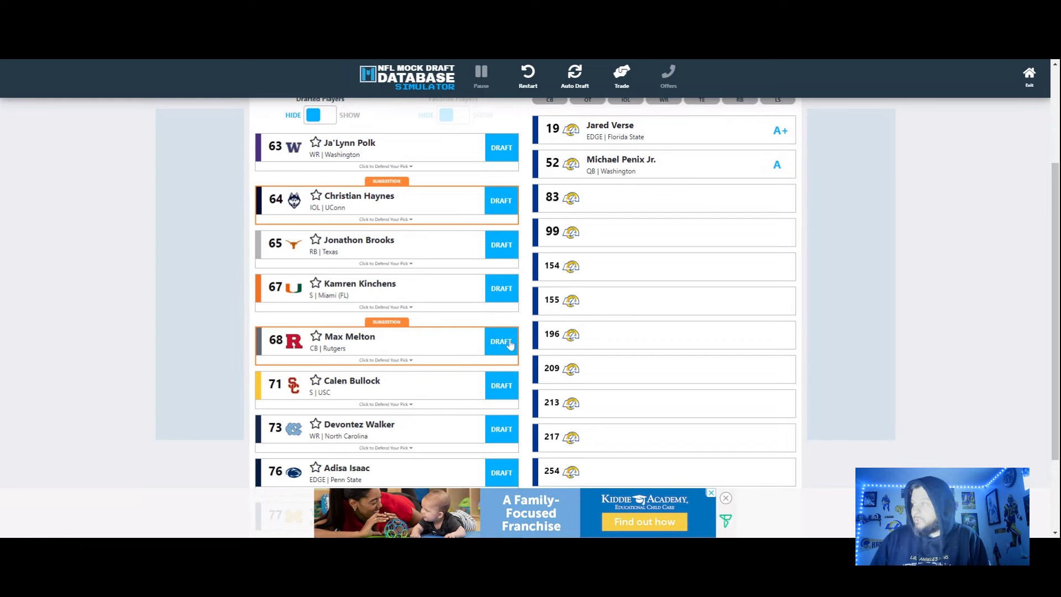
# Draft Rutgers CB Max Melton with the Rams' pick 83
pyautogui.click(509, 341)
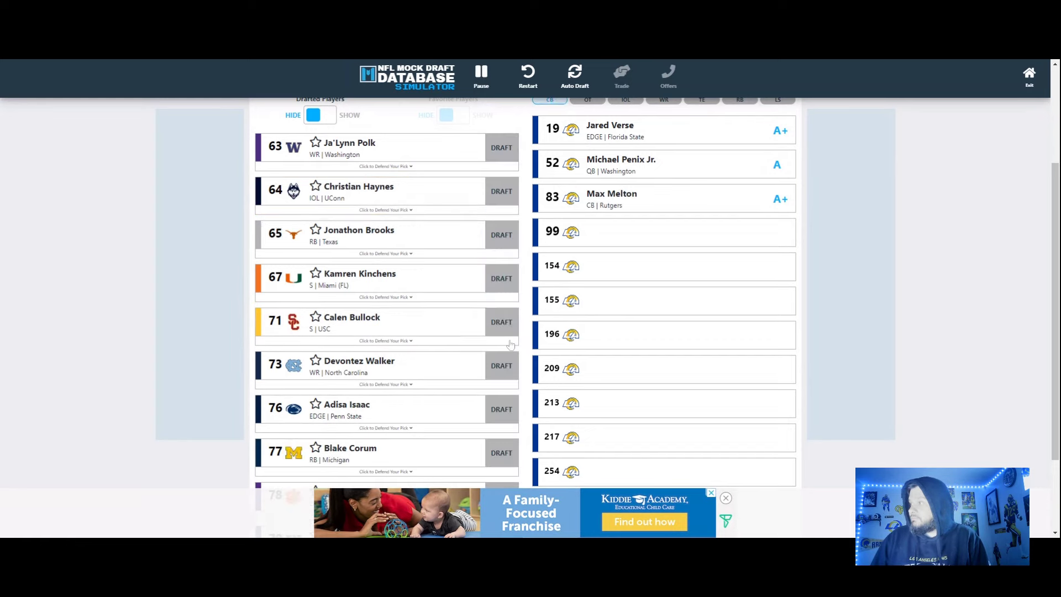
pyautogui.scroll(1, 187, 326)
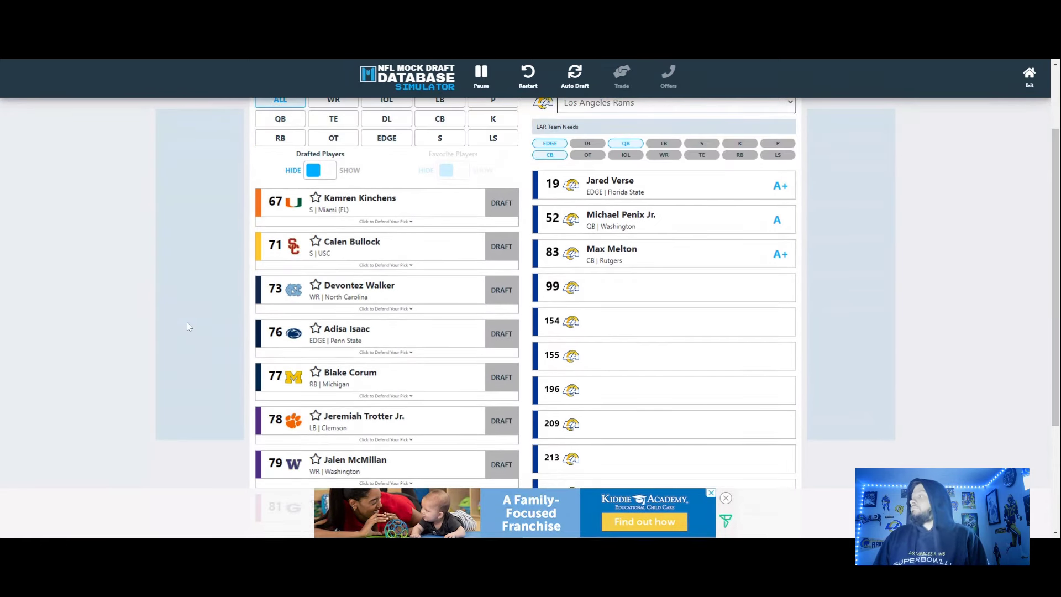
pyautogui.scroll(2, 187, 326)
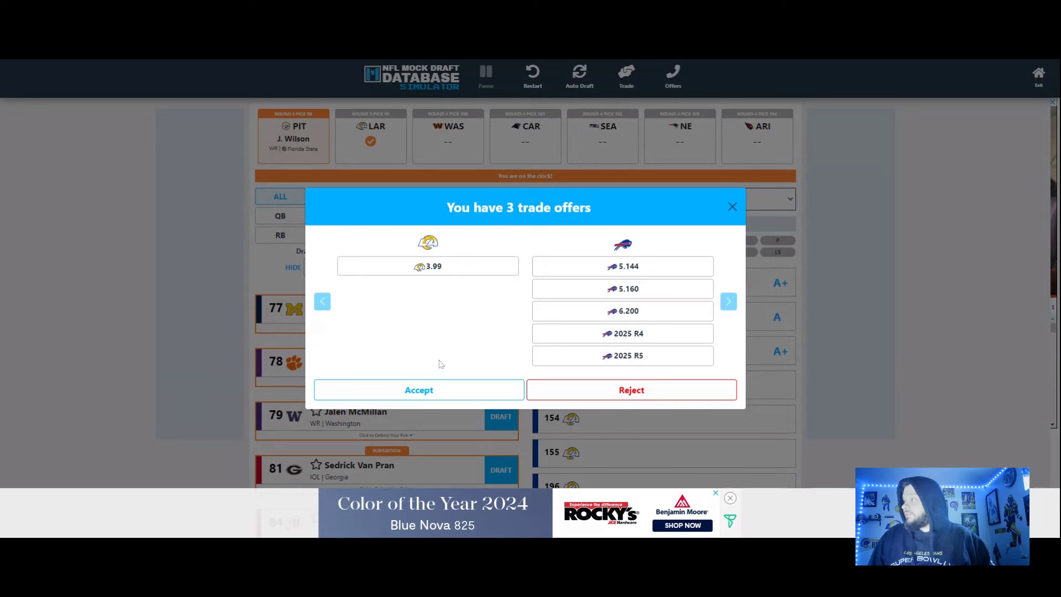
# Reject the three incoming trade offers one after another
pyautogui.click(590, 387)
pyautogui.click(593, 391)
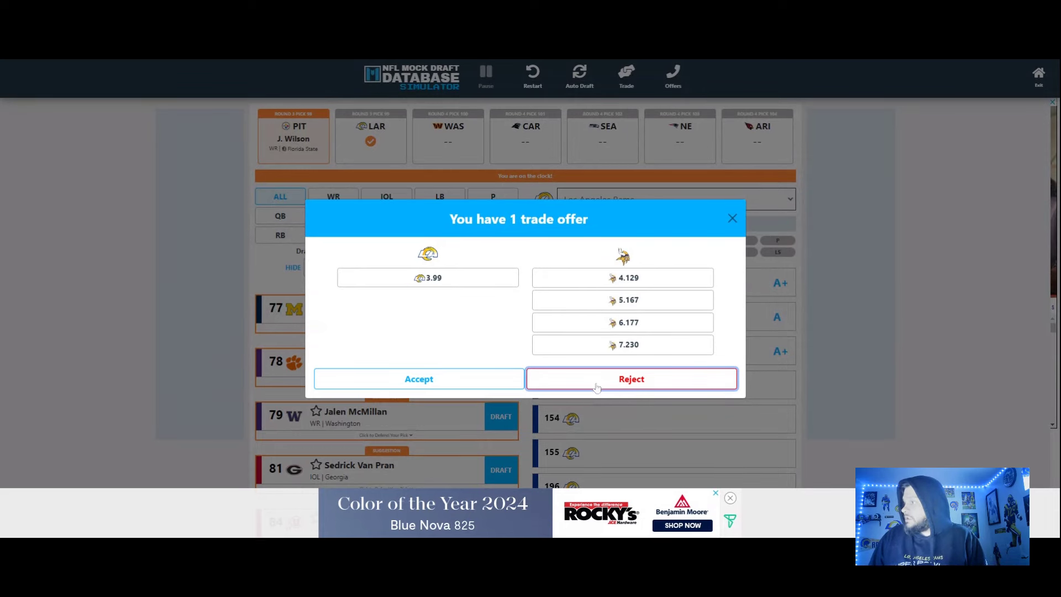
pyautogui.click(597, 388)
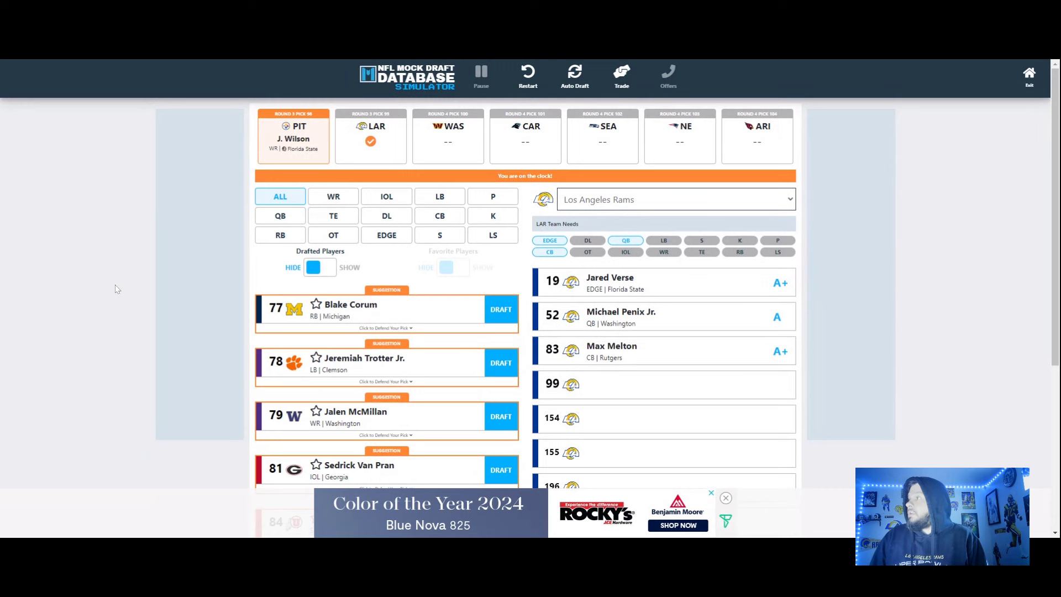
# Scroll through the remaining available players list
pyautogui.scroll(-2, 160, 337)
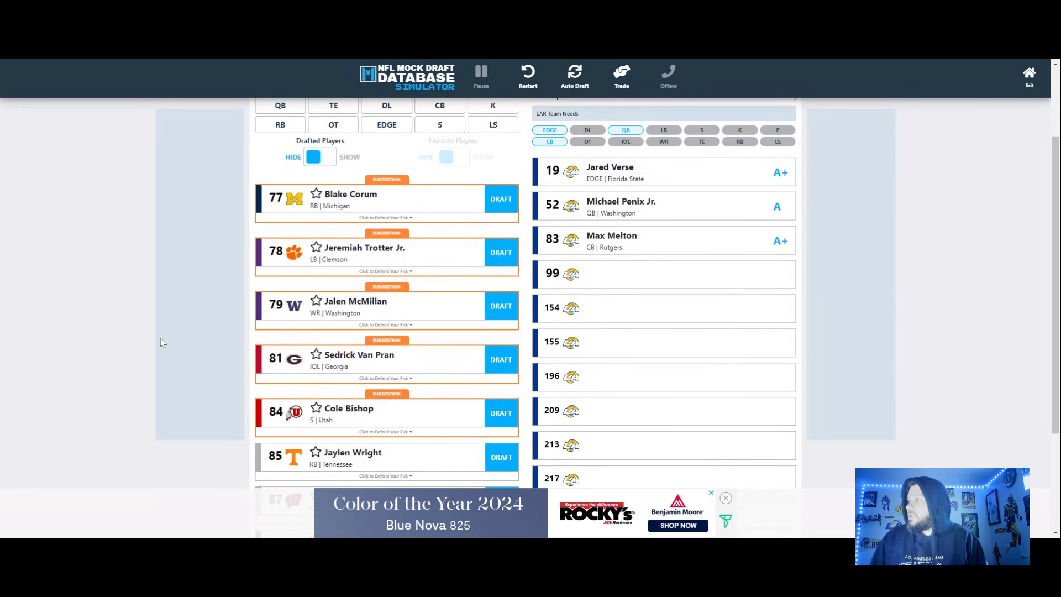
pyautogui.scroll(-1, 162, 342)
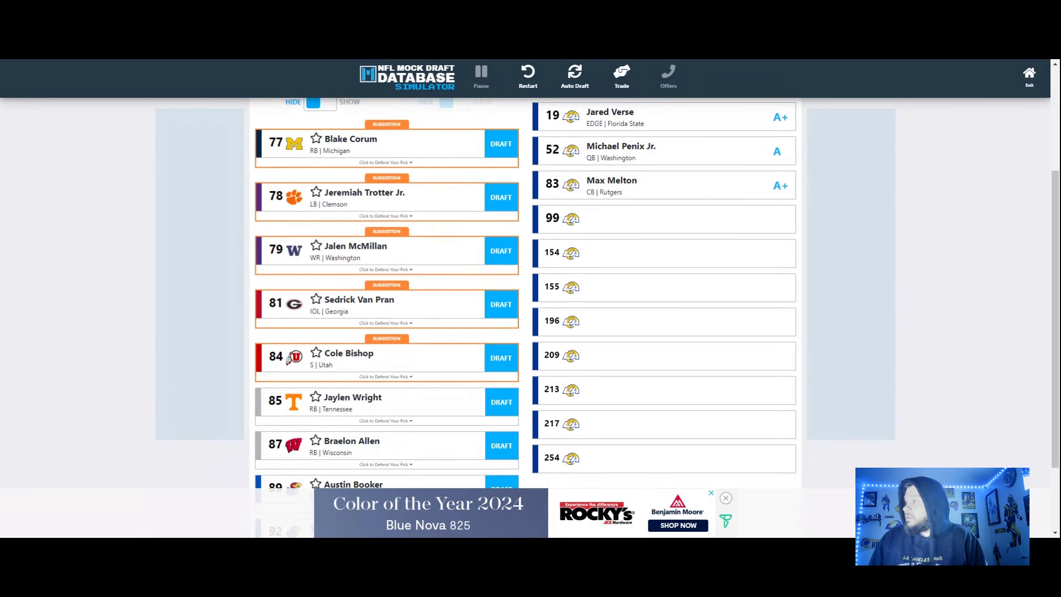
pyautogui.scroll(-1, 162, 342)
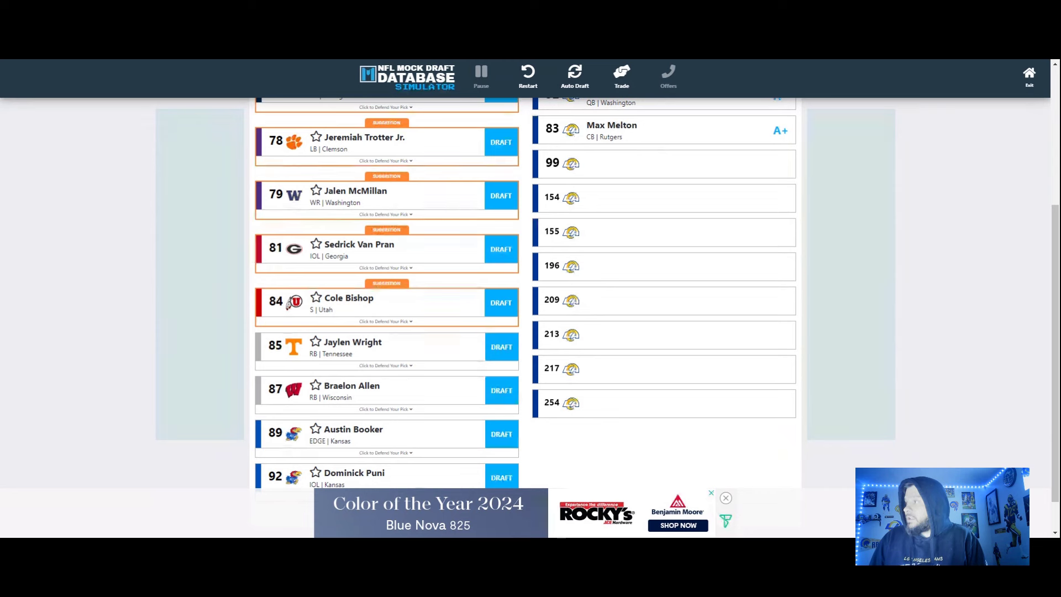
pyautogui.scroll(-1, 163, 342)
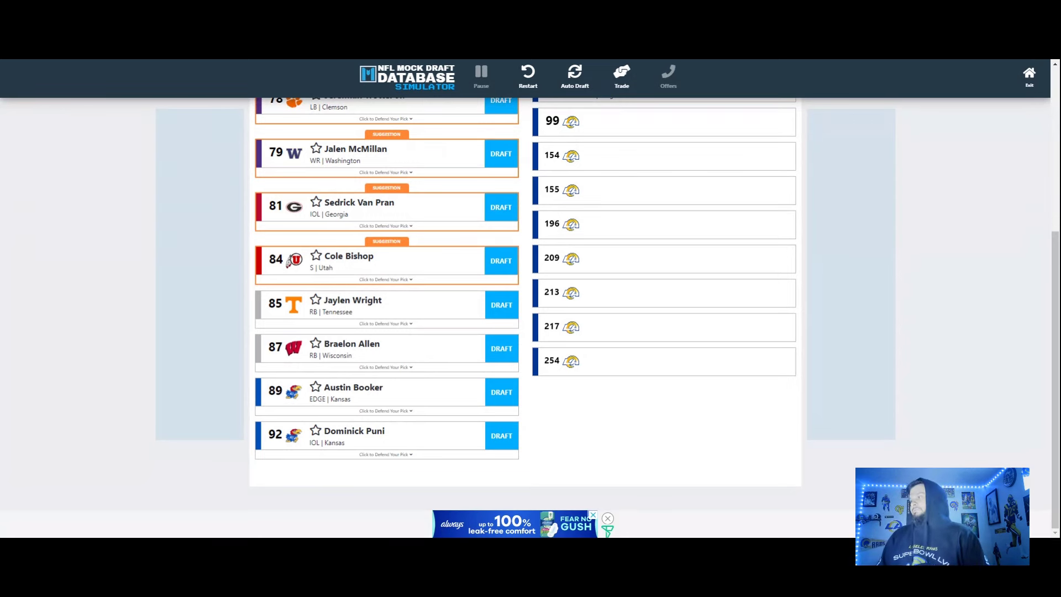
pyautogui.scroll(1, 171, 334)
pyautogui.scroll(2, 171, 334)
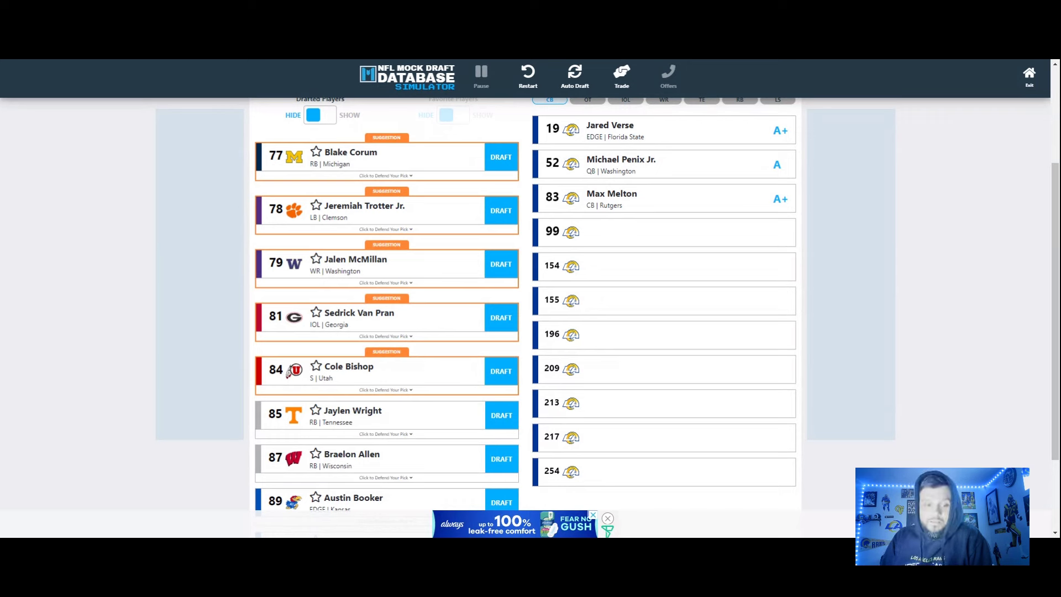
# Add a 'Defend Your Pick' note for Clemson LB Jeremiah Trotter Jr. and draft him at 99
pyautogui.click(383, 229)
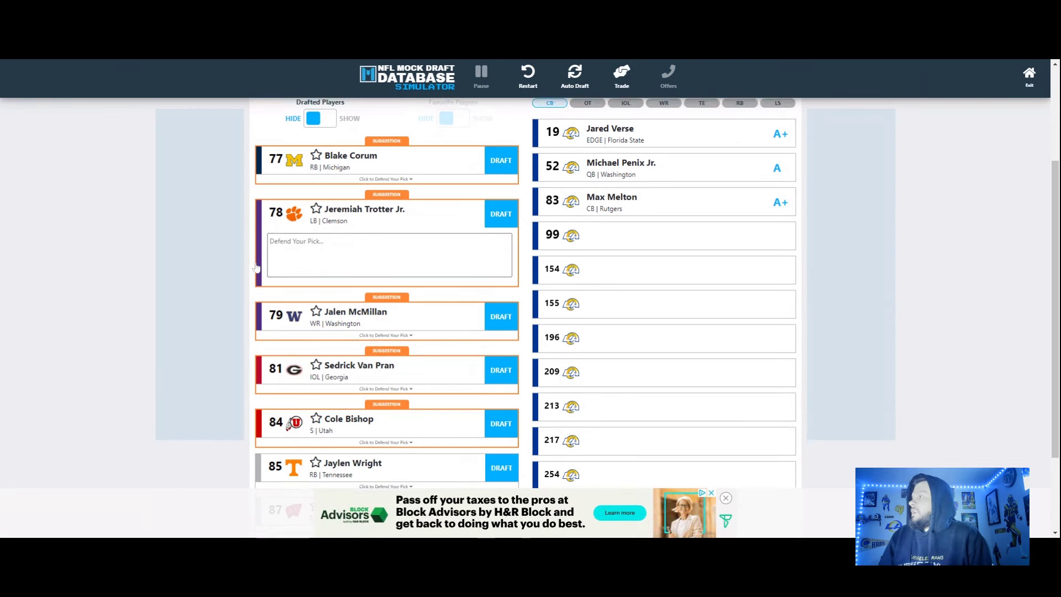
pyautogui.scroll(1, 221, 284)
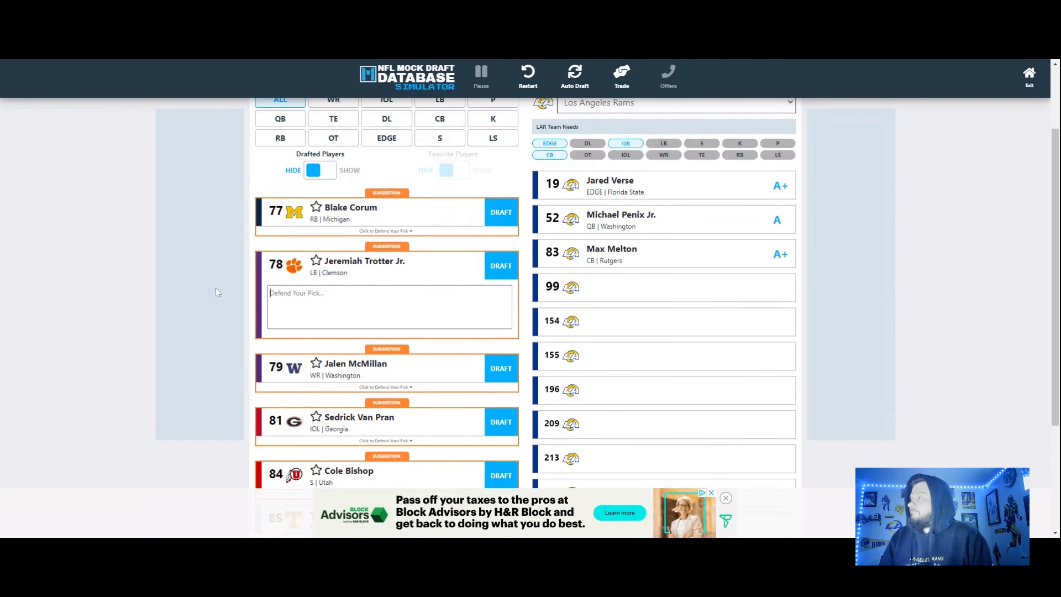
pyautogui.scroll(-1, 216, 289)
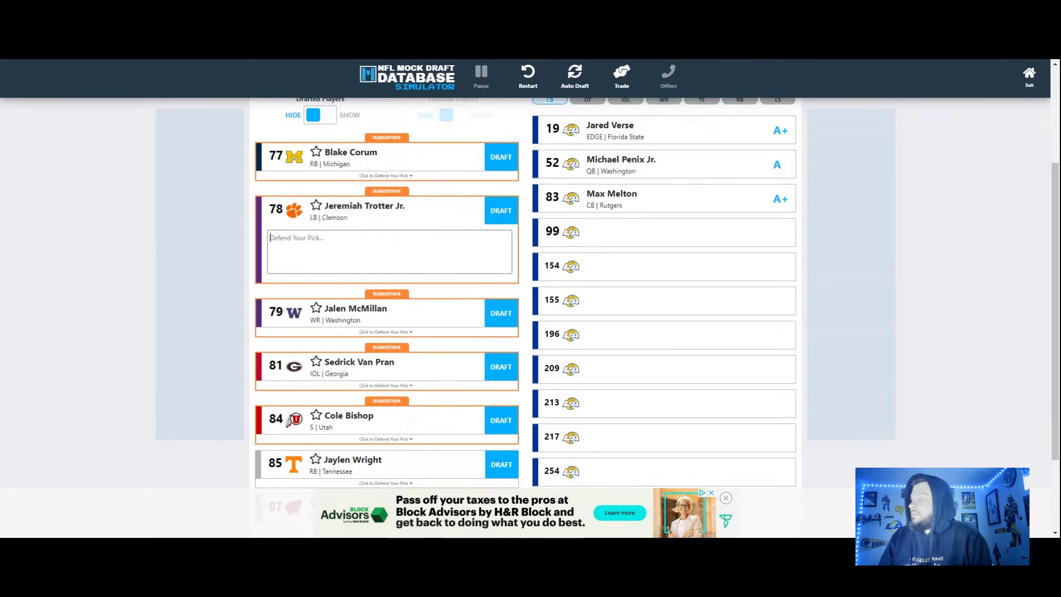
pyautogui.scroll(-1, 225, 300)
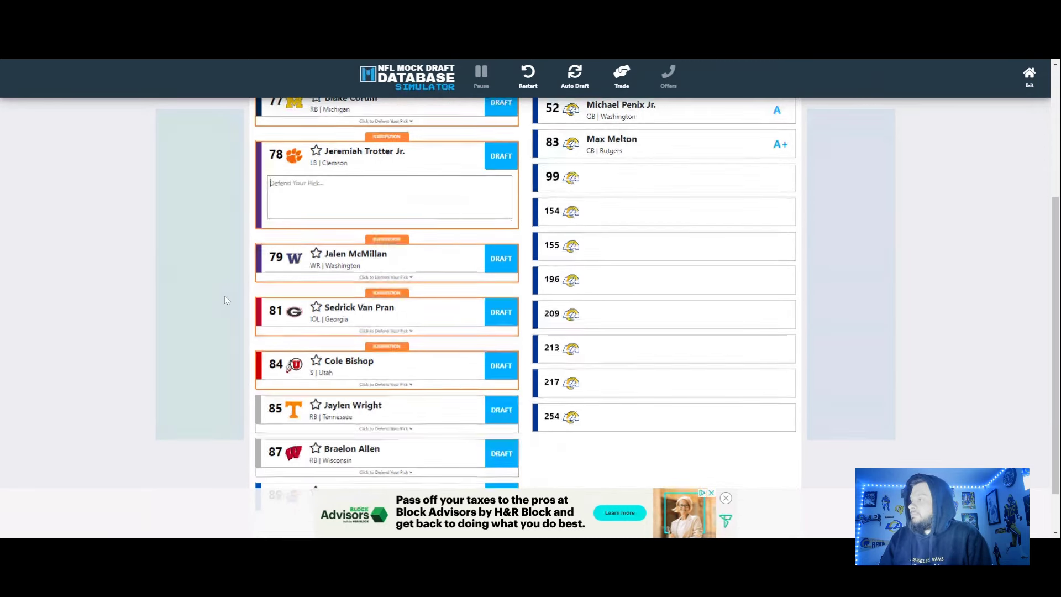
pyautogui.scroll(1, 224, 300)
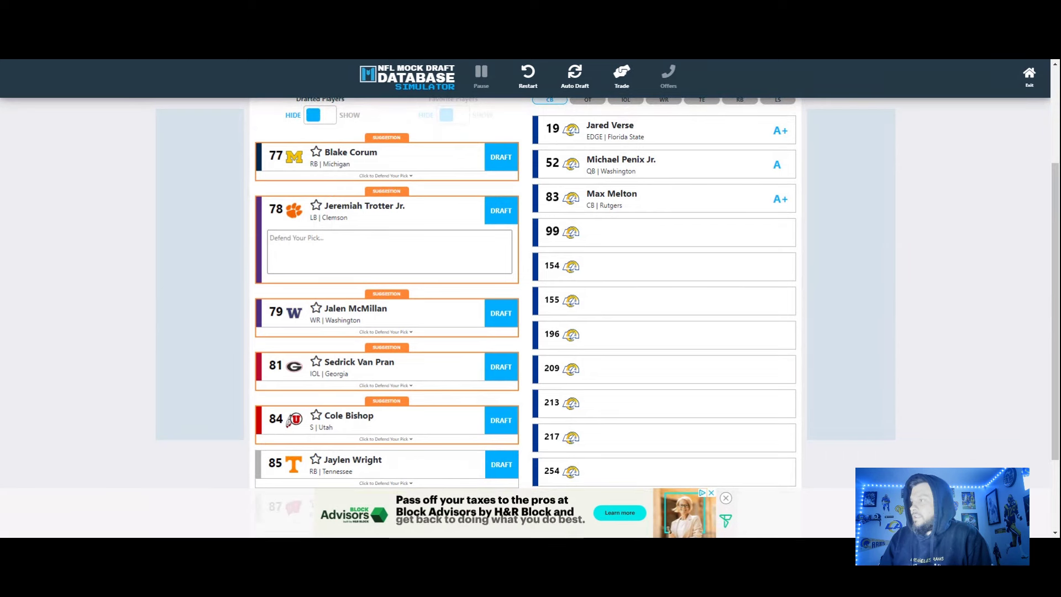
pyautogui.click(499, 212)
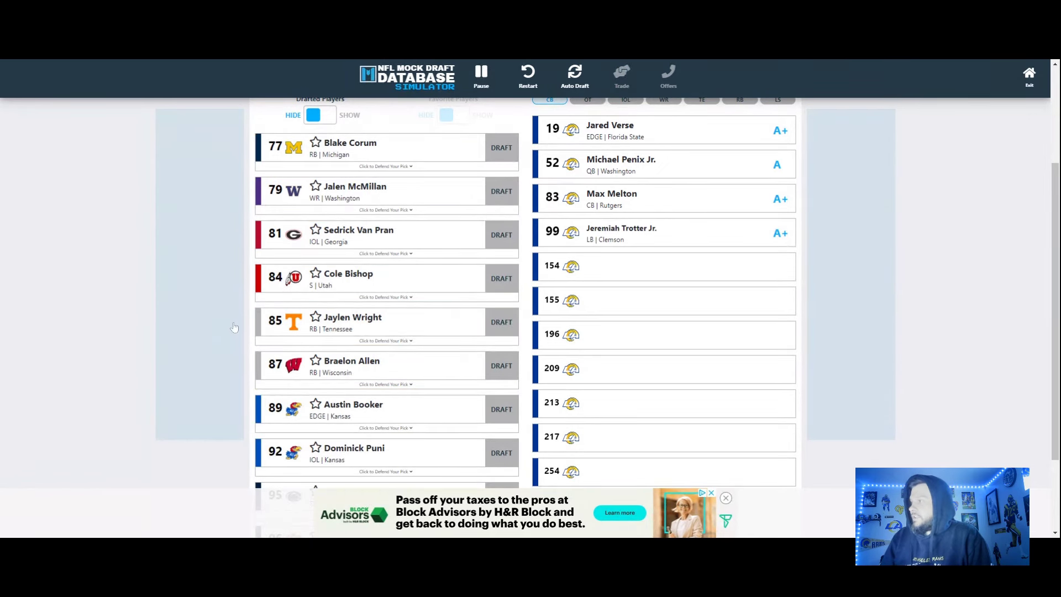
# Scroll the board while CPU teams pick through 153, until the Rams are on the clock at 154
pyautogui.scroll(3, 100, 313)
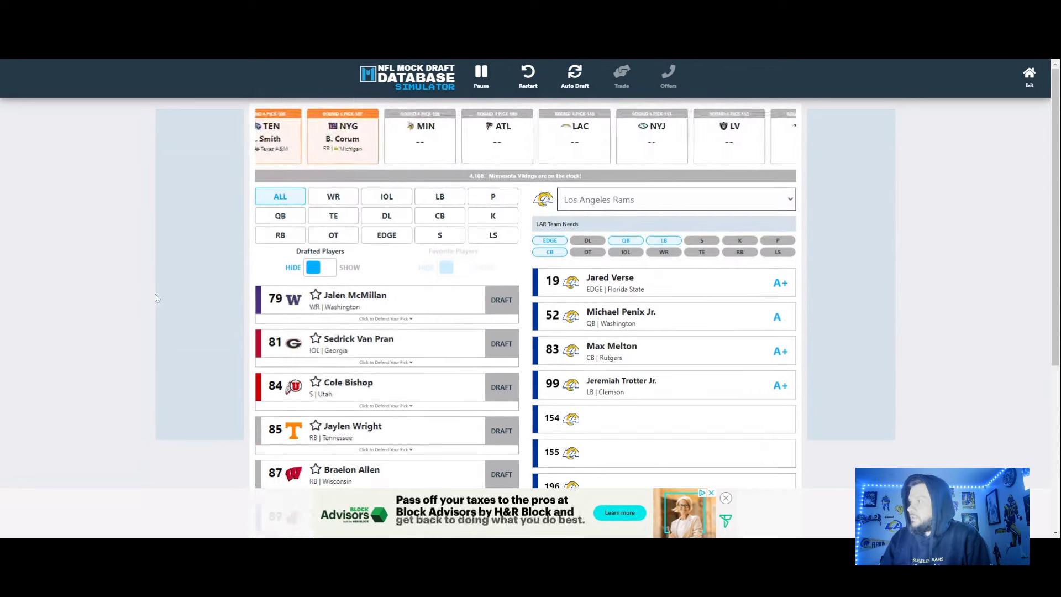
pyautogui.scroll(-2, 155, 297)
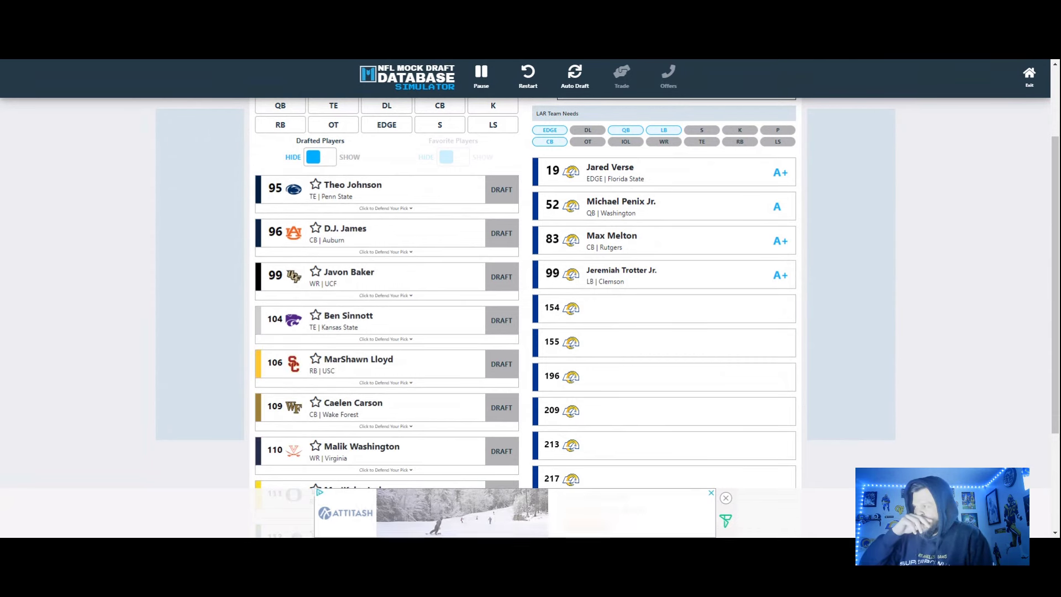
pyautogui.scroll(2, 155, 293)
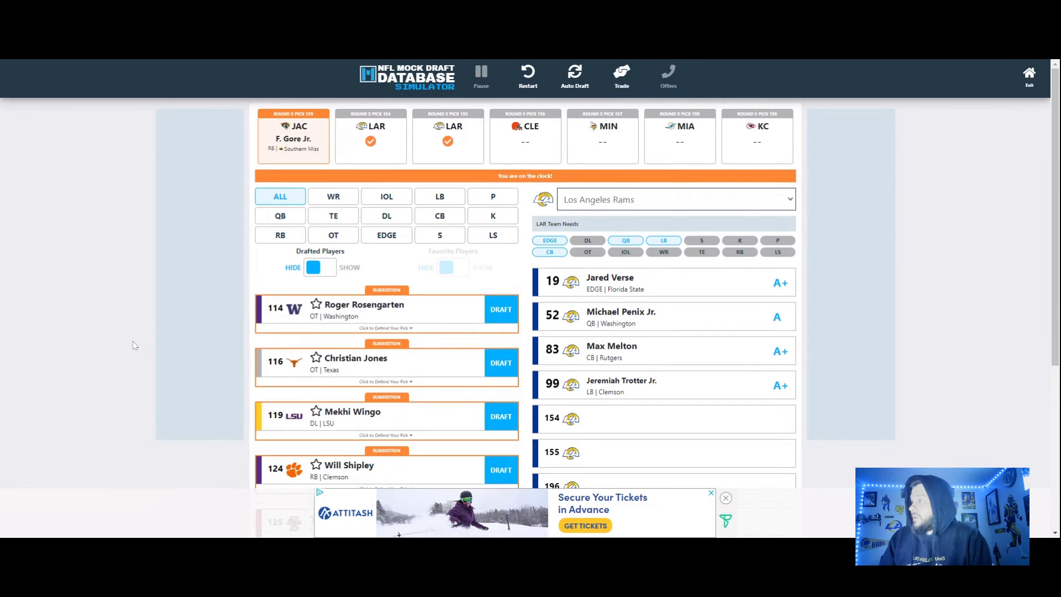
pyautogui.scroll(-2, 132, 345)
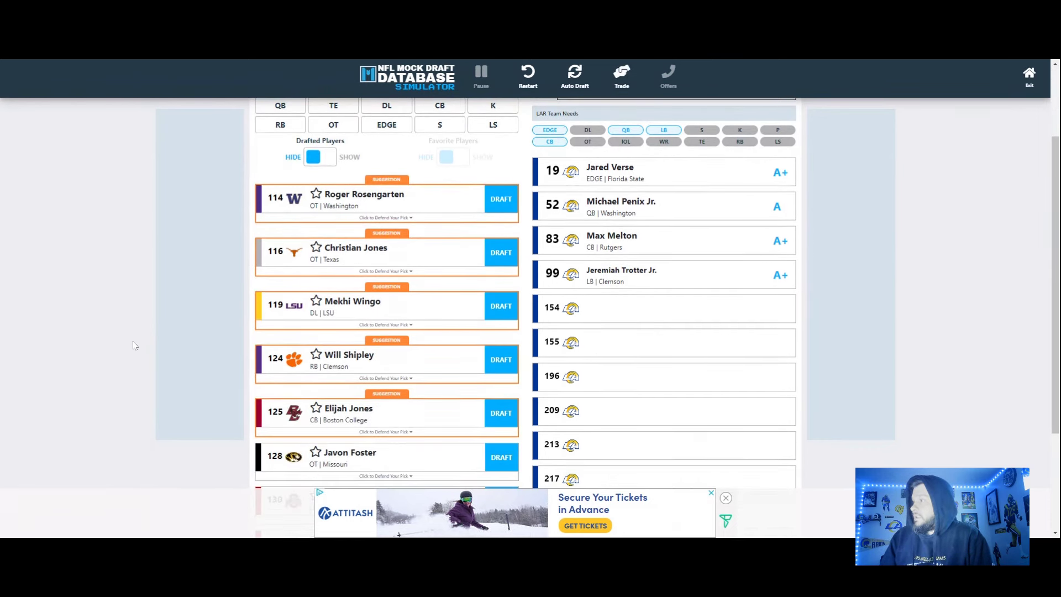
pyautogui.scroll(-1, 133, 345)
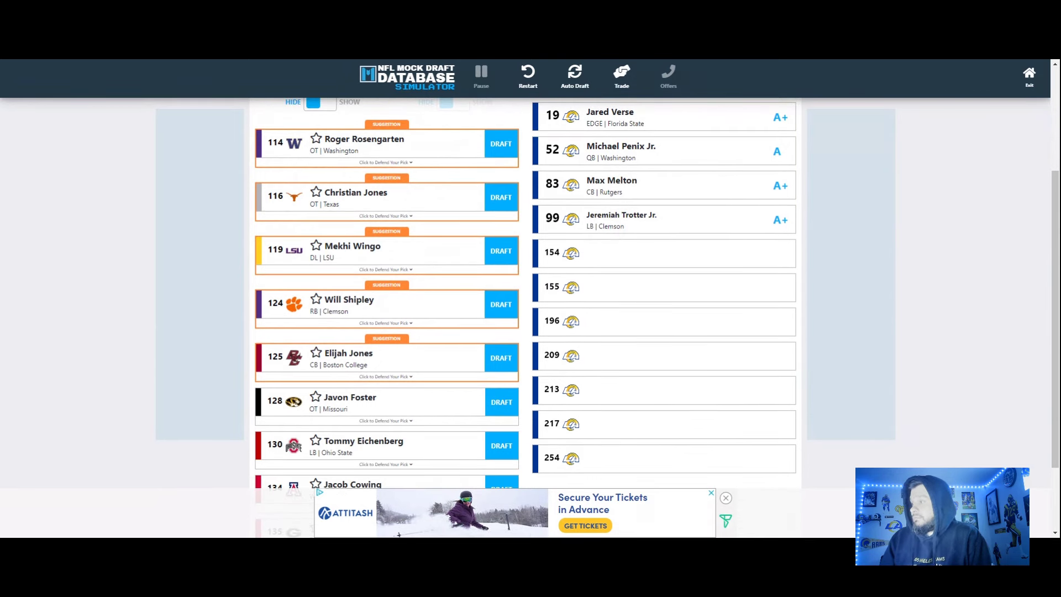
pyautogui.scroll(1, 133, 346)
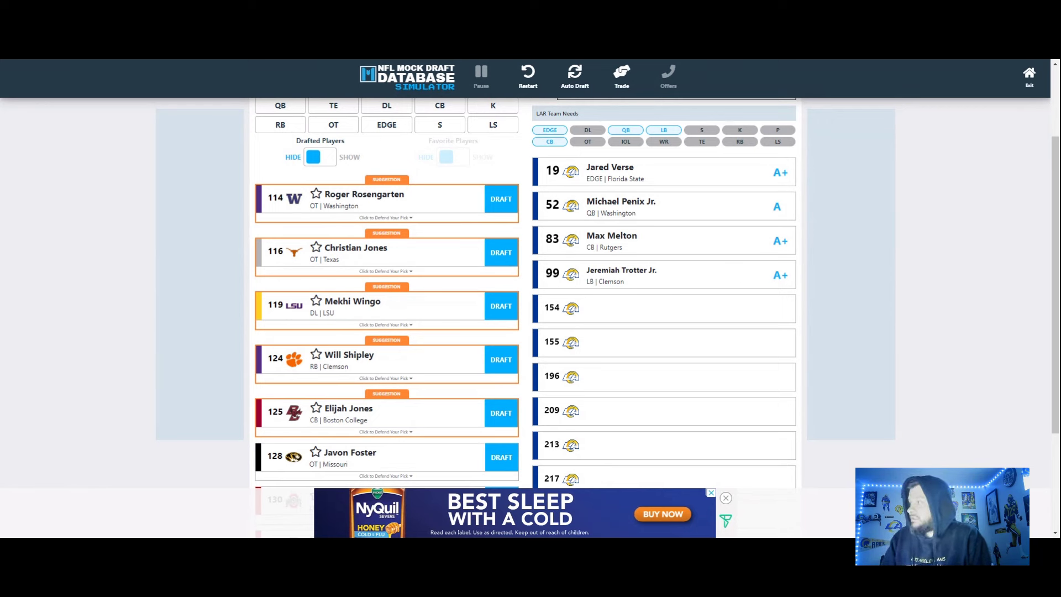
pyautogui.scroll(-2, 166, 360)
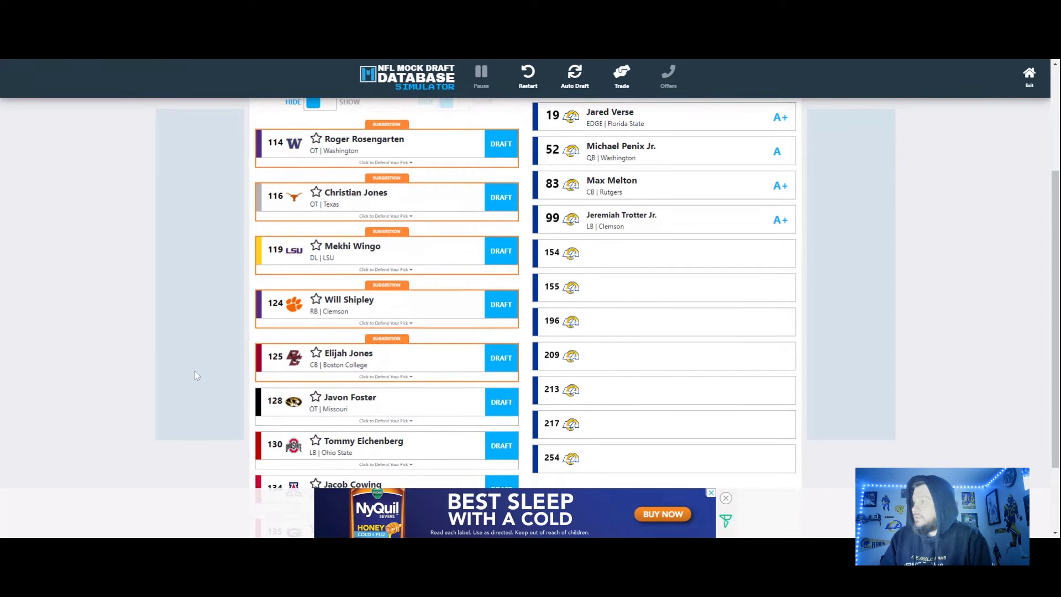
pyautogui.scroll(1, 187, 371)
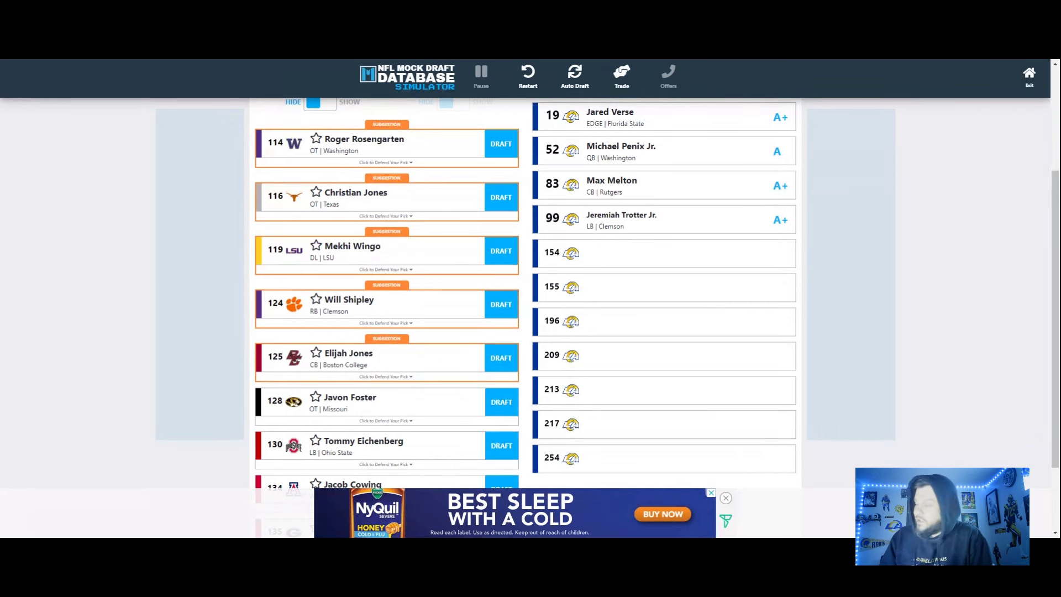
pyautogui.scroll(-1, 166, 373)
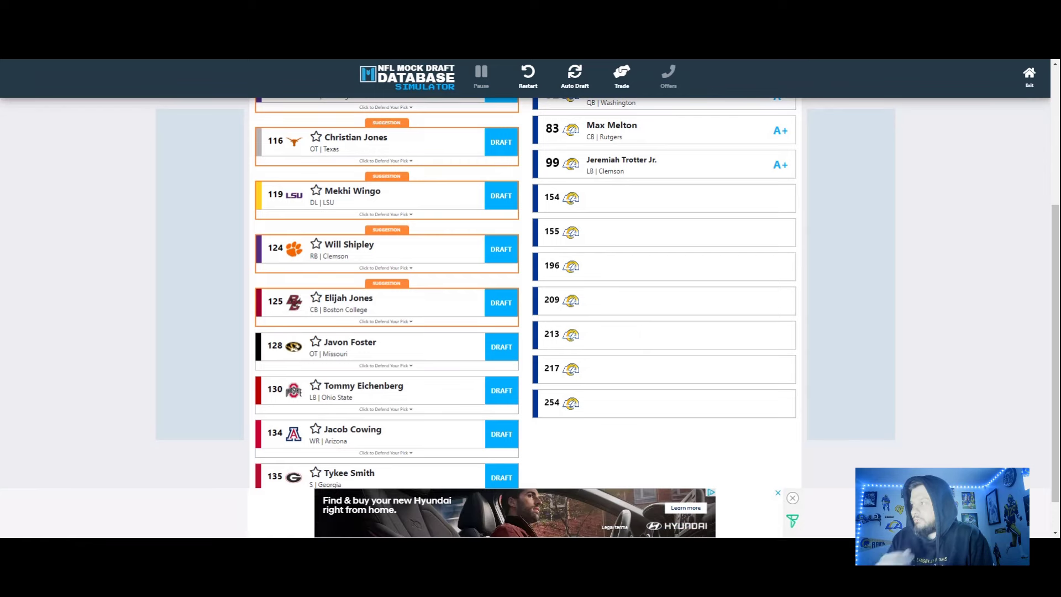
pyautogui.scroll(-1, 202, 292)
pyautogui.scroll(3, 201, 293)
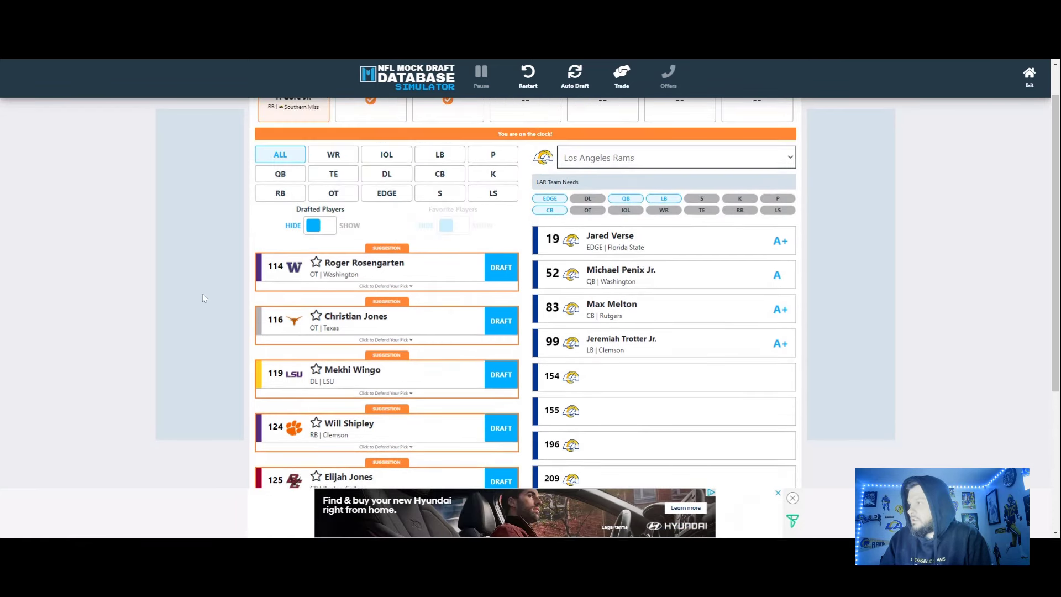
pyautogui.scroll(-1, 202, 293)
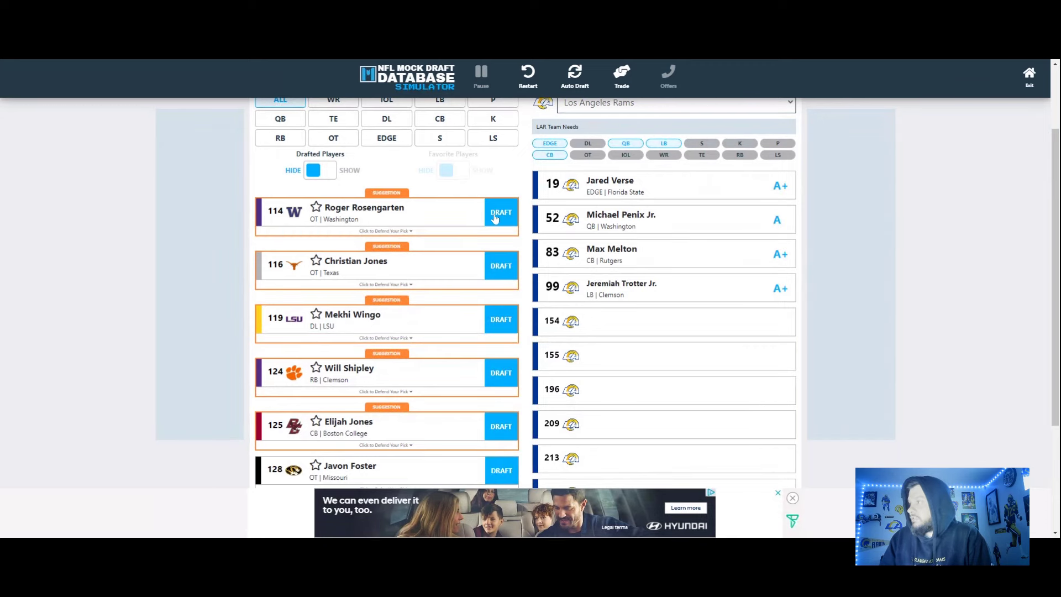
# Draft Roger Rosengarten at 154, decline the trade offer, then take RB Will Shipley at 155
pyautogui.click(495, 219)
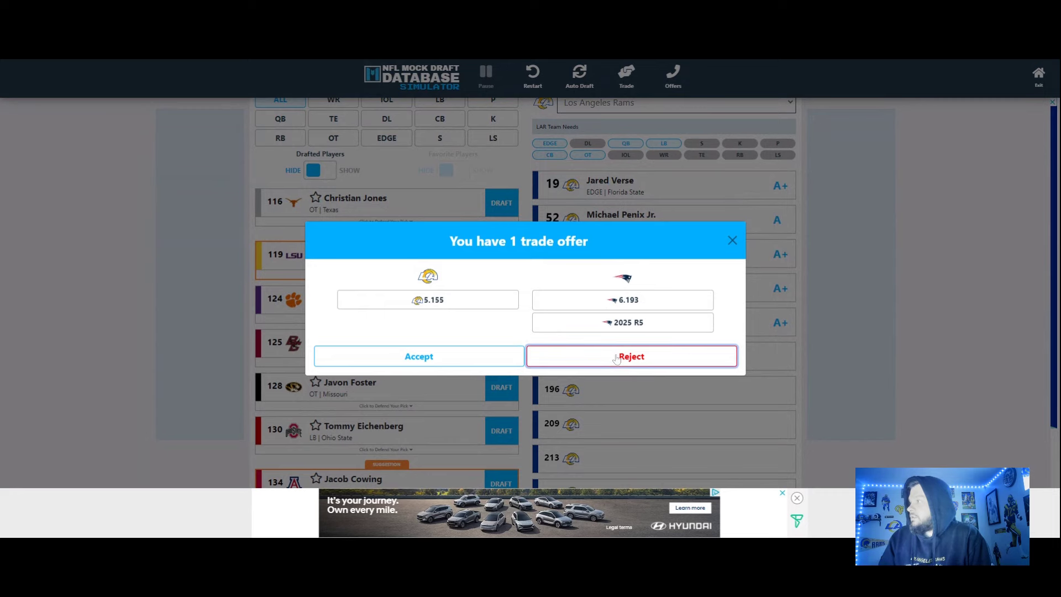
pyautogui.click(616, 359)
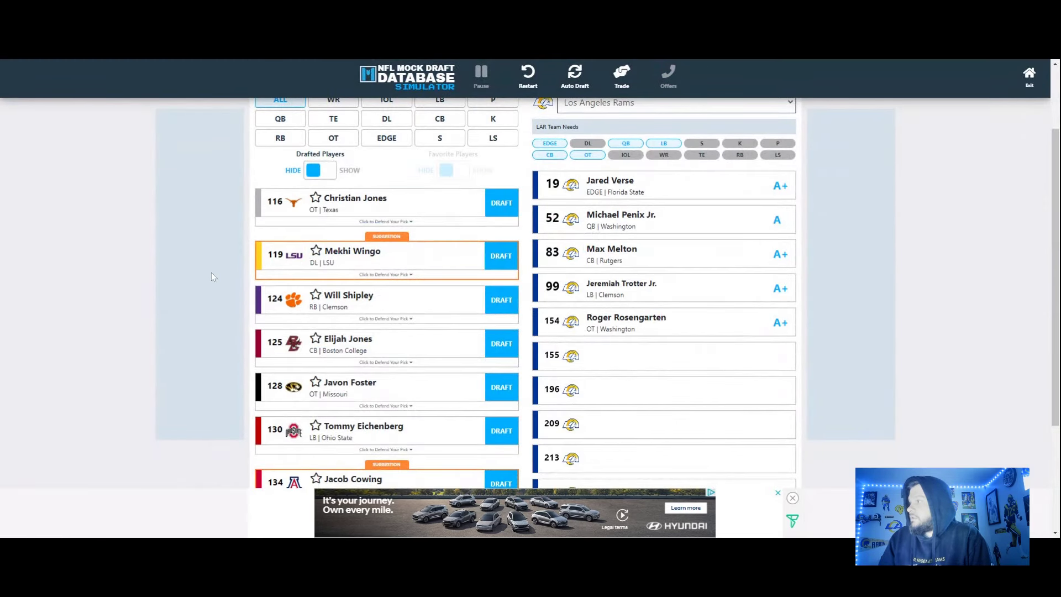
pyautogui.scroll(-1, 213, 276)
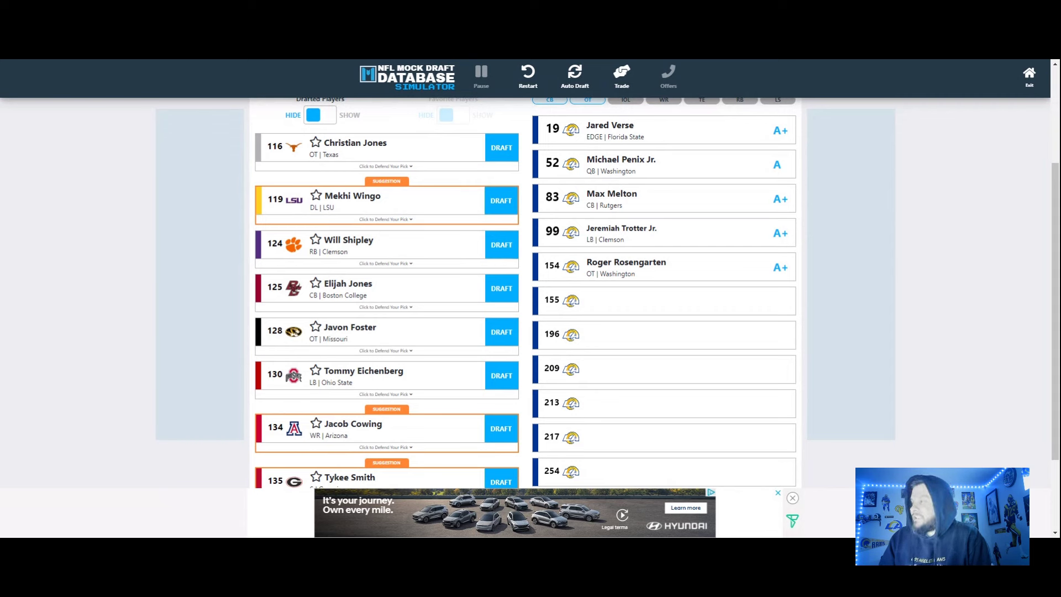
pyautogui.click(502, 245)
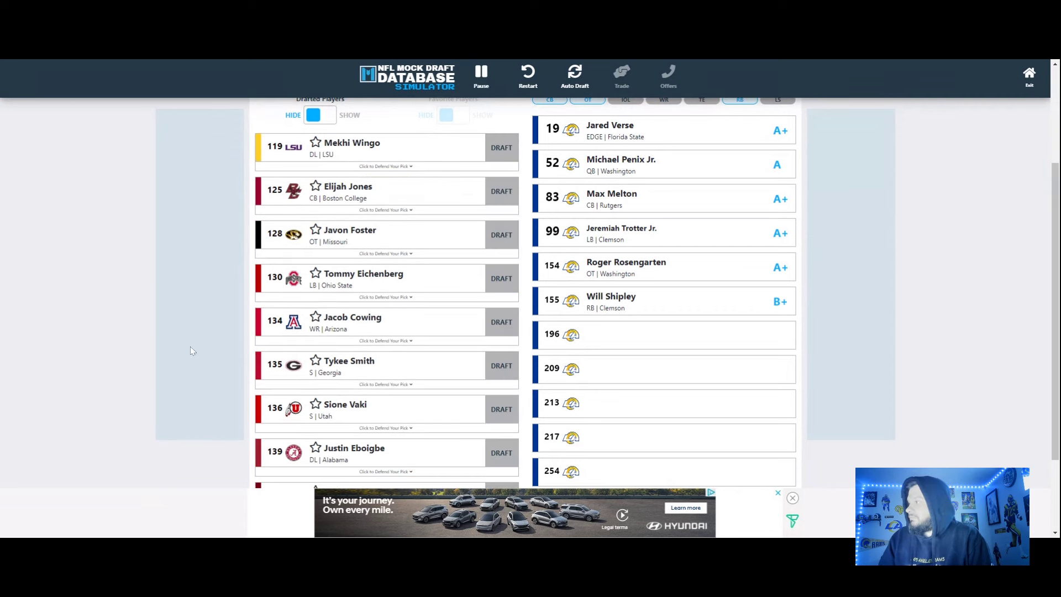
# Follow the CPU picks until the Packers' trade offer for pick 196 appears
pyautogui.scroll(1, 192, 351)
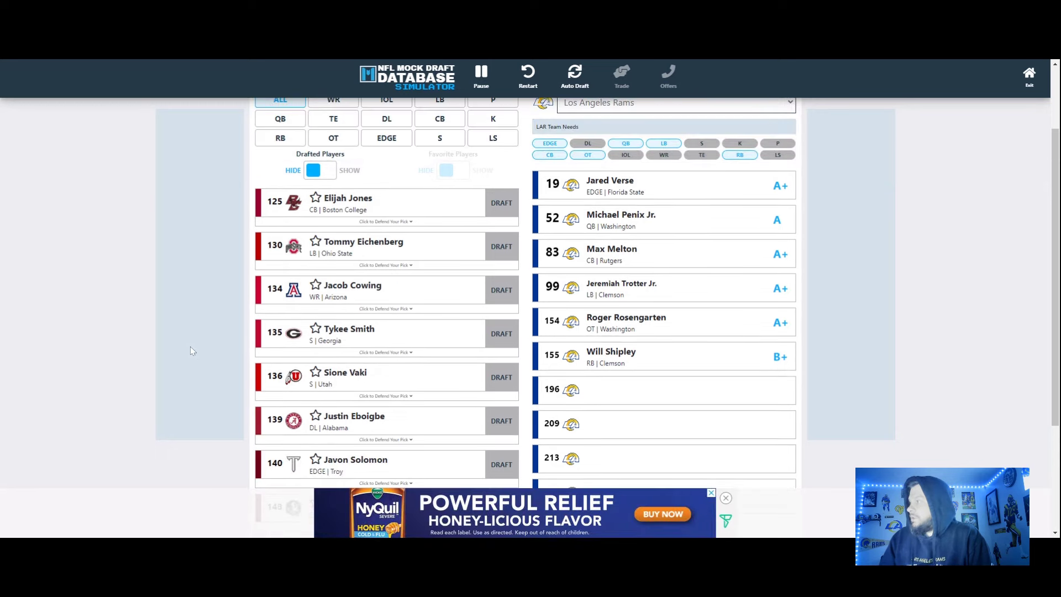
pyautogui.scroll(2, 191, 351)
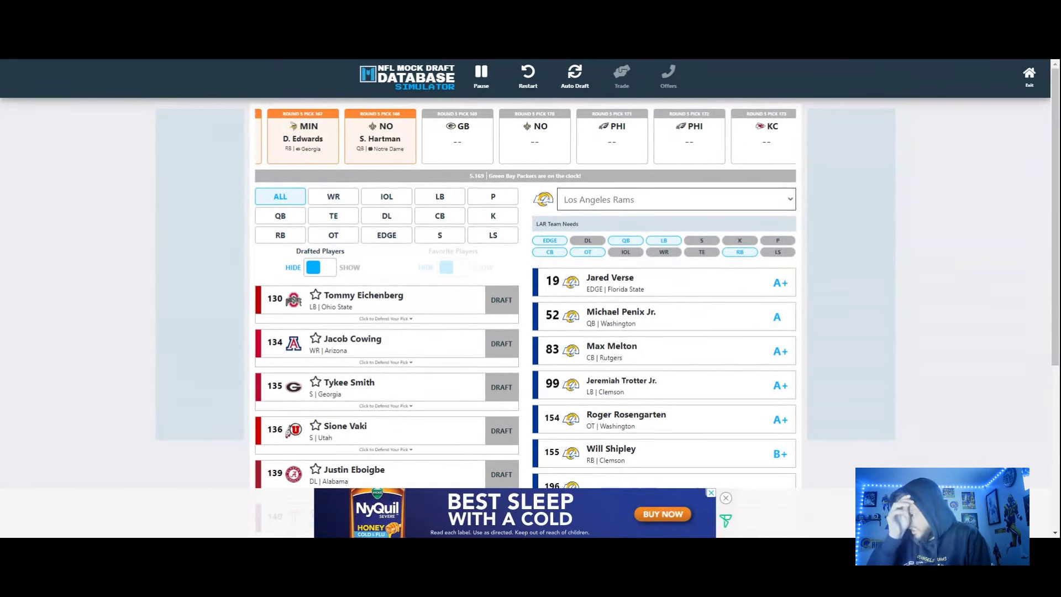
pyautogui.scroll(-1, 192, 351)
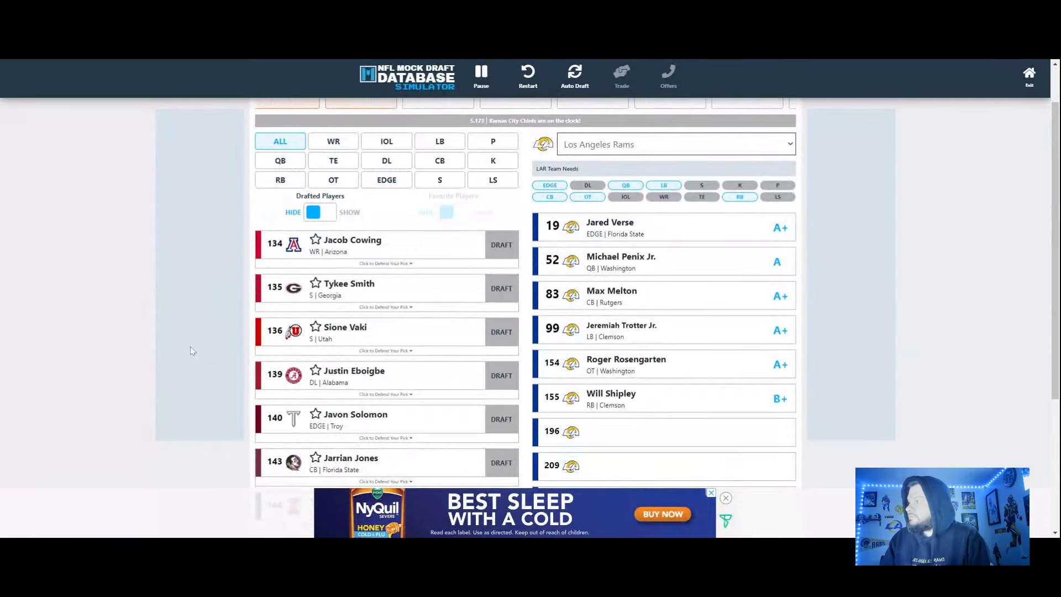
pyautogui.scroll(1, 192, 351)
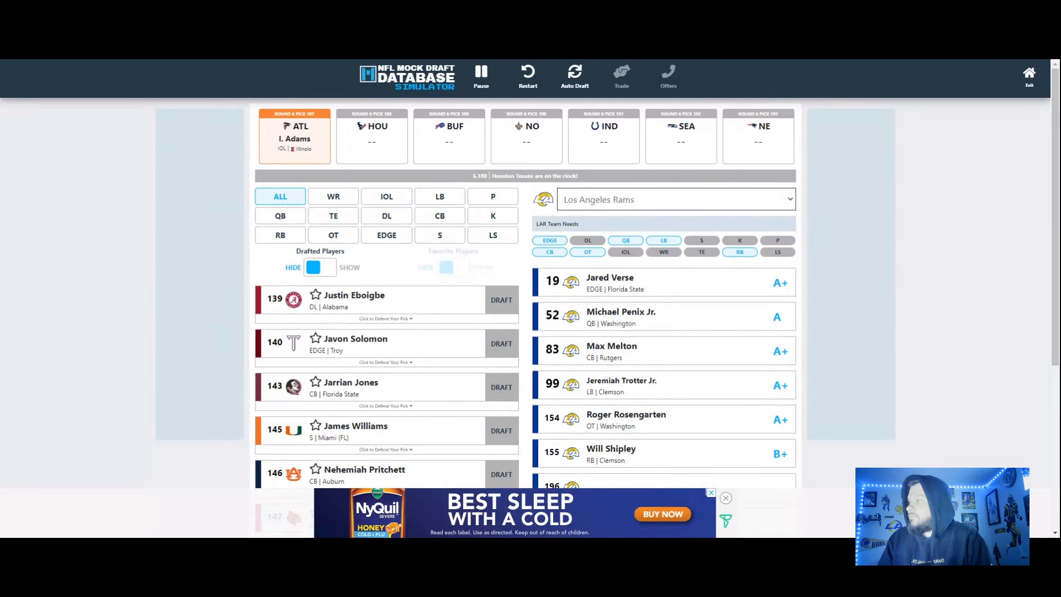
pyautogui.scroll(-2, 170, 356)
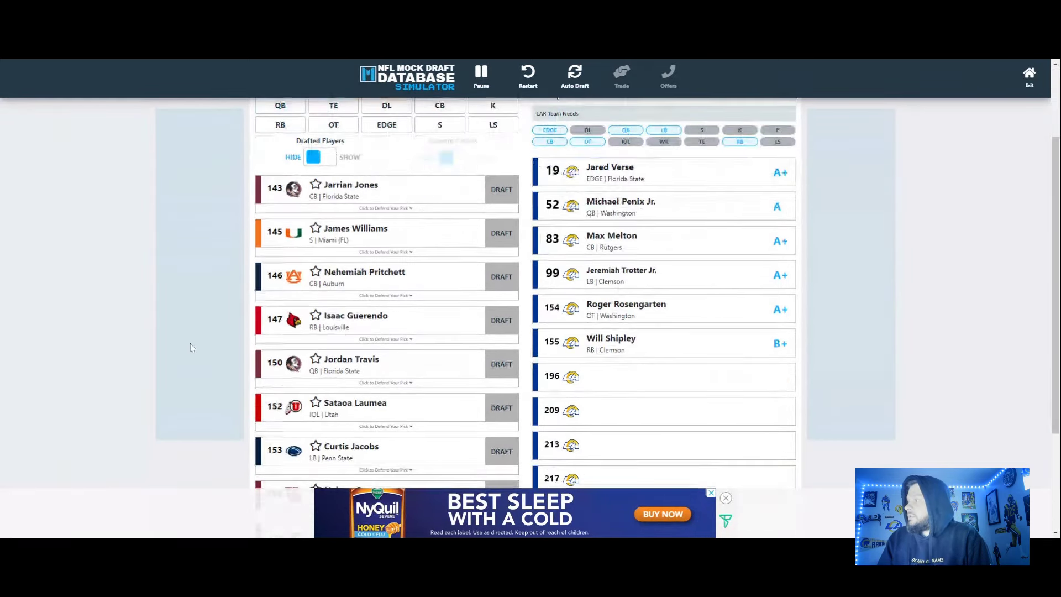
pyautogui.scroll(-2, 169, 356)
pyautogui.scroll(3, 169, 356)
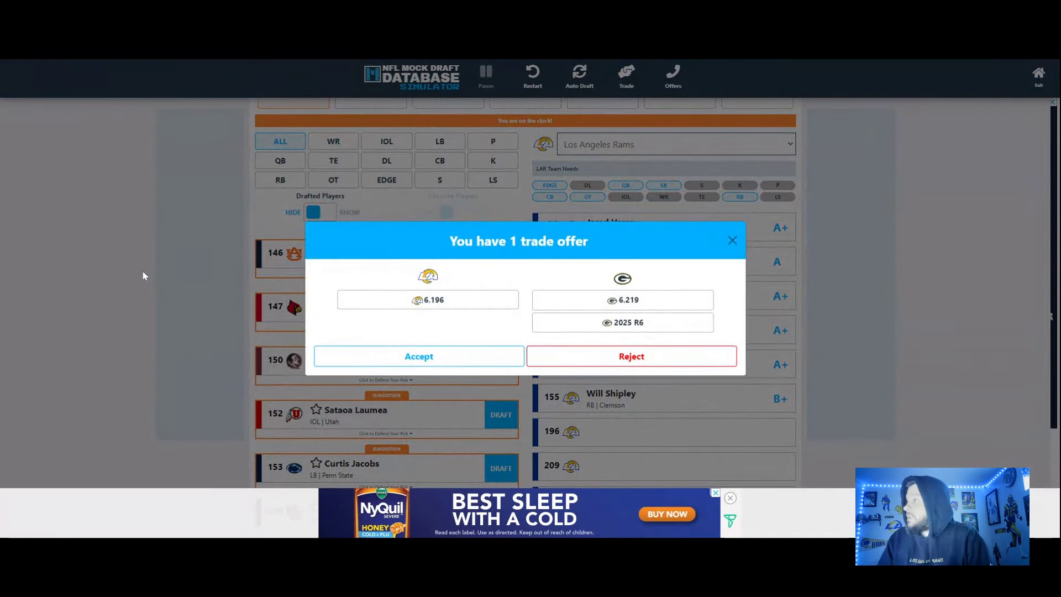
# Turn down the Green Bay Packers' trade offer for the Rams' pick 196
pyautogui.click(576, 354)
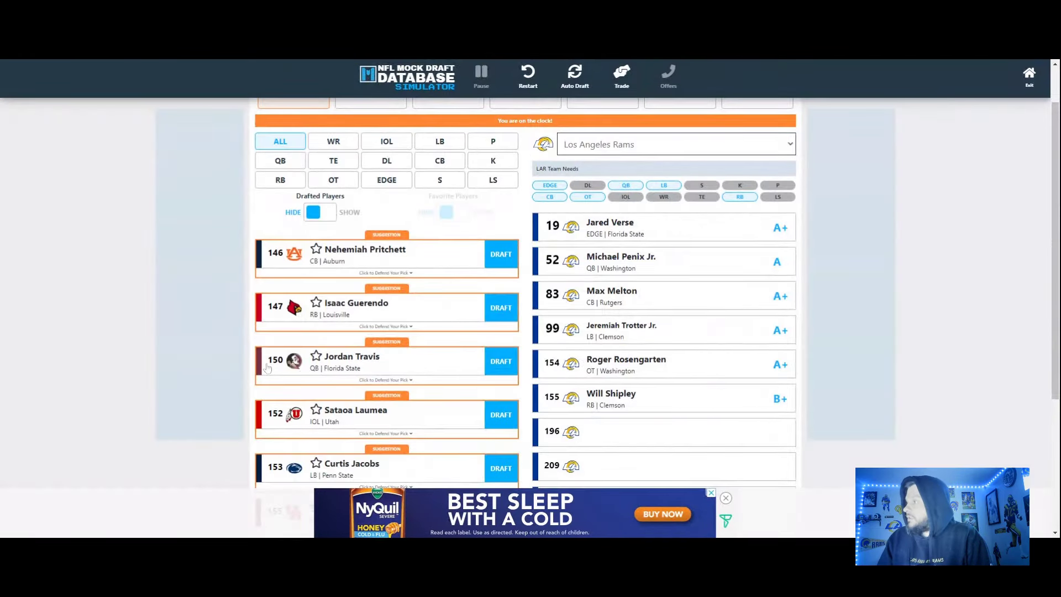
pyautogui.scroll(1, 267, 368)
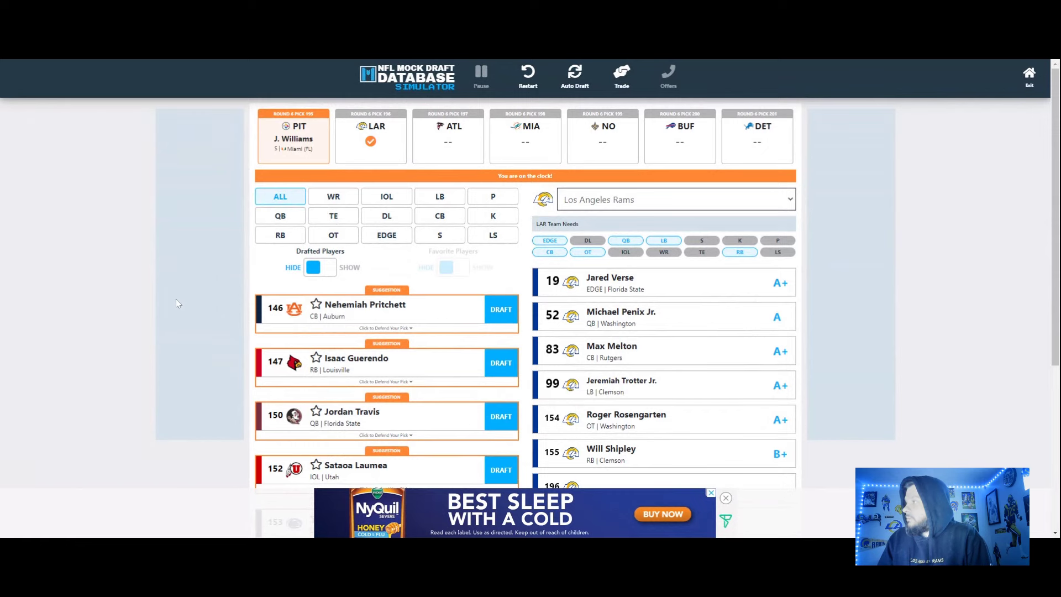
pyautogui.scroll(-2, 178, 304)
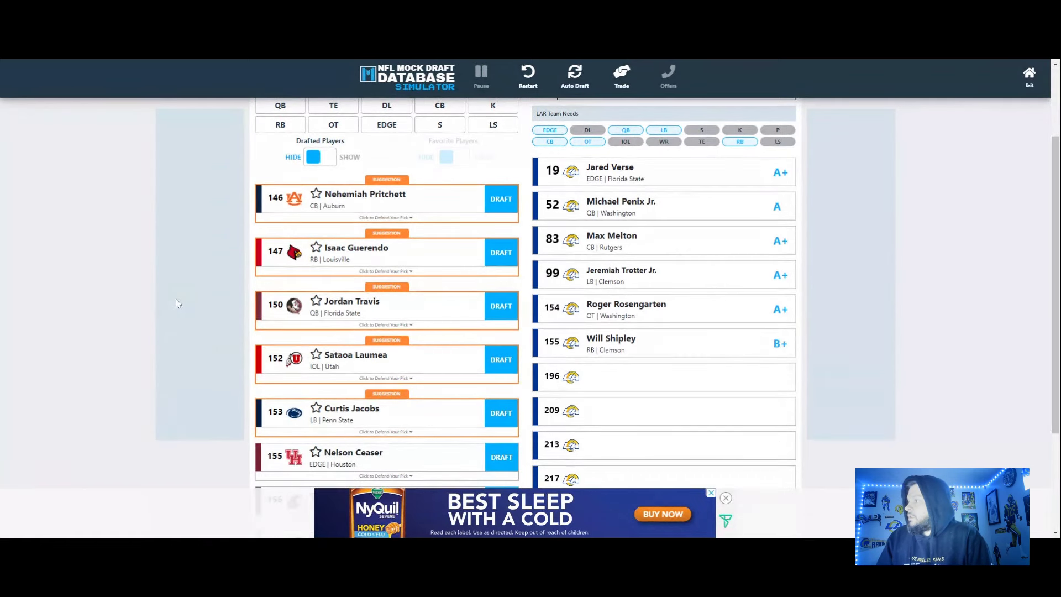
pyautogui.scroll(-3, 178, 303)
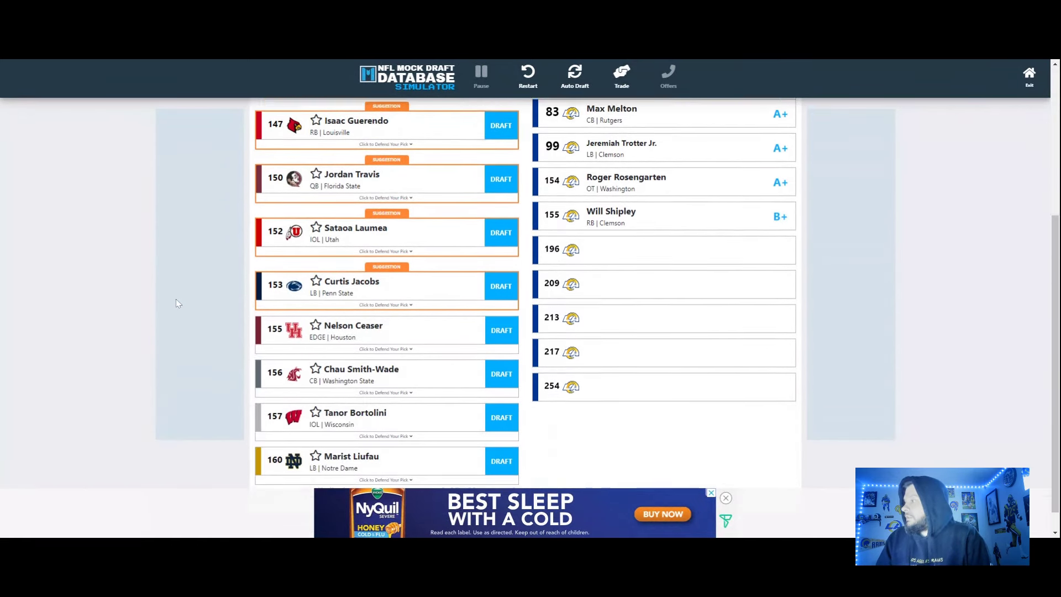
pyautogui.scroll(2, 177, 303)
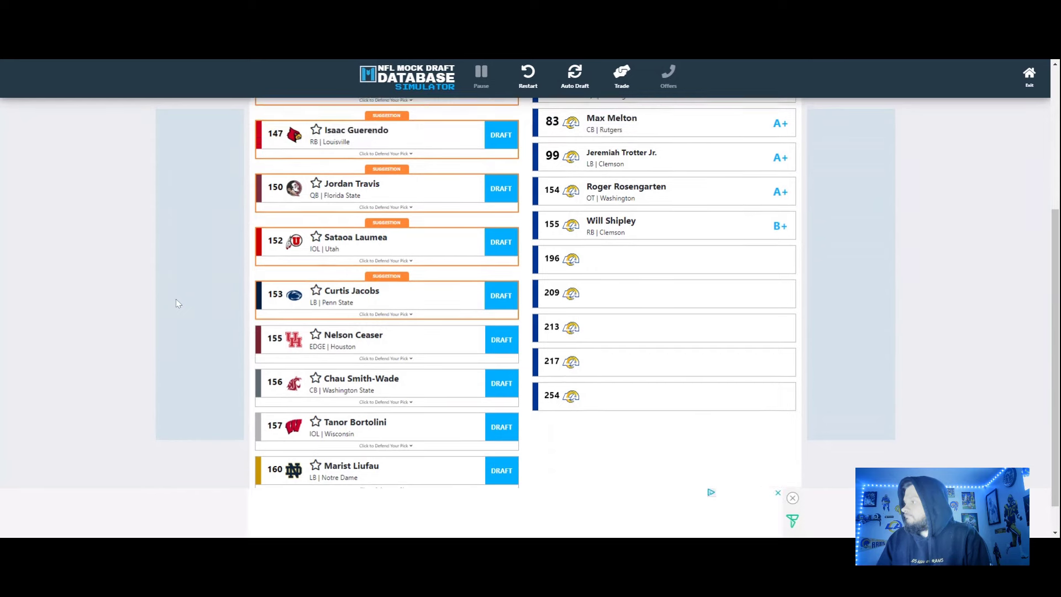
pyautogui.scroll(1, 177, 302)
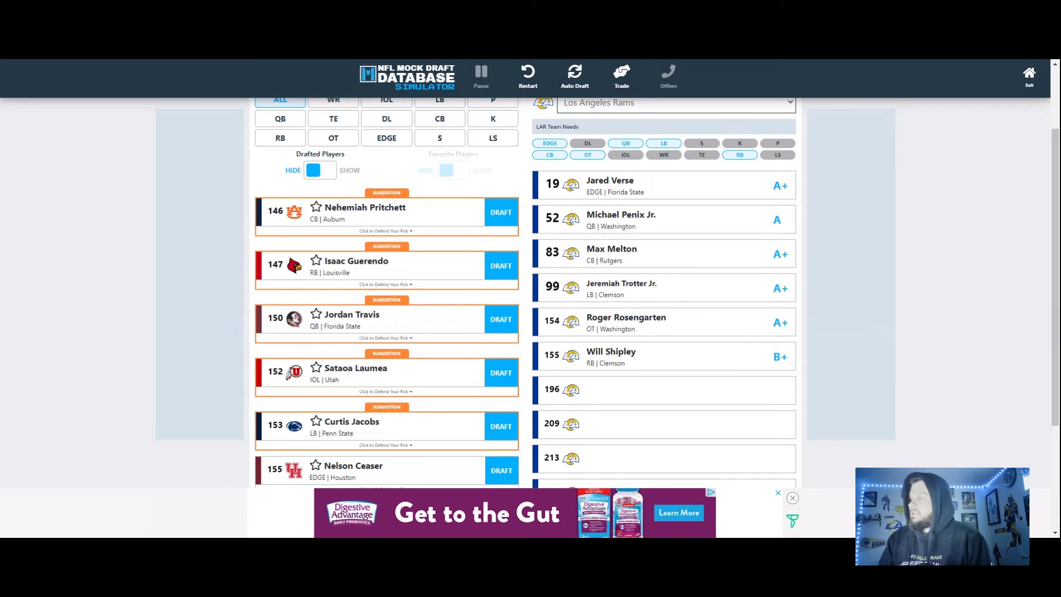
# Browse the available players list to choose a prospect for pick 196
pyautogui.scroll(-1, 176, 300)
pyautogui.scroll(-2, 176, 301)
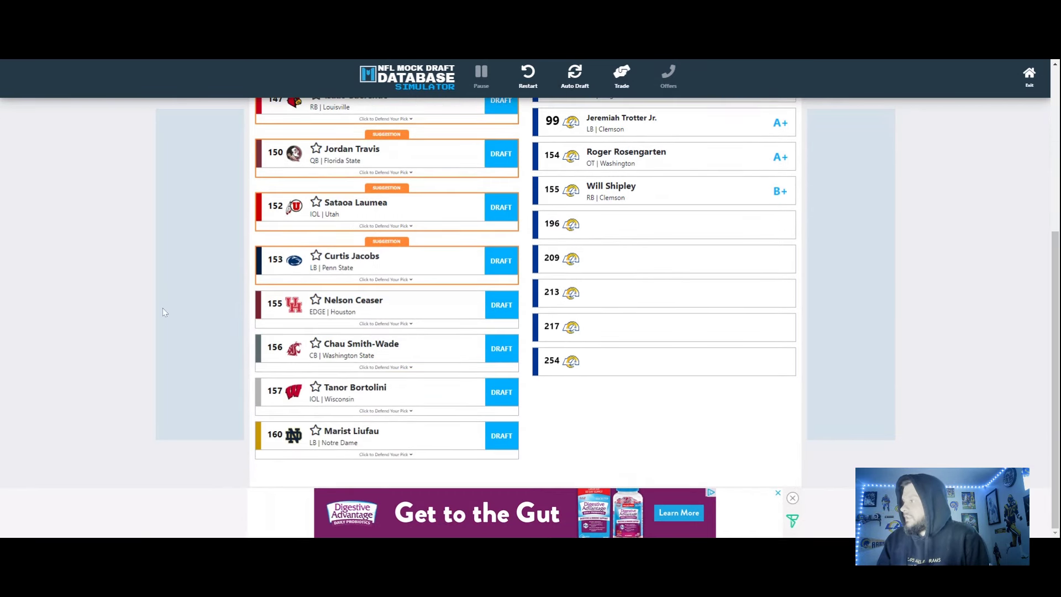
pyautogui.scroll(-3, 430, 379)
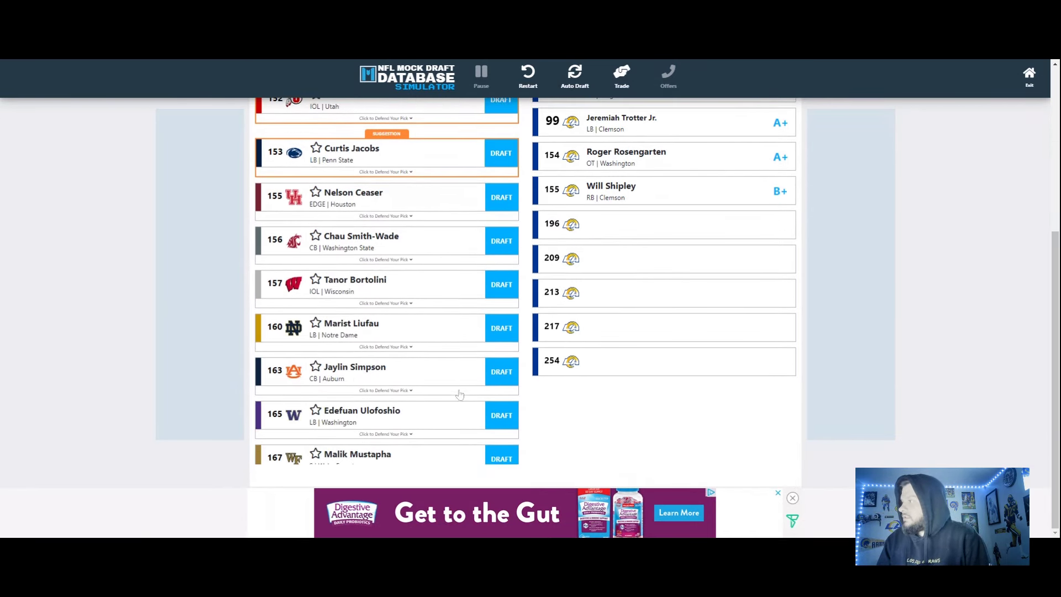
pyautogui.scroll(-3, 430, 379)
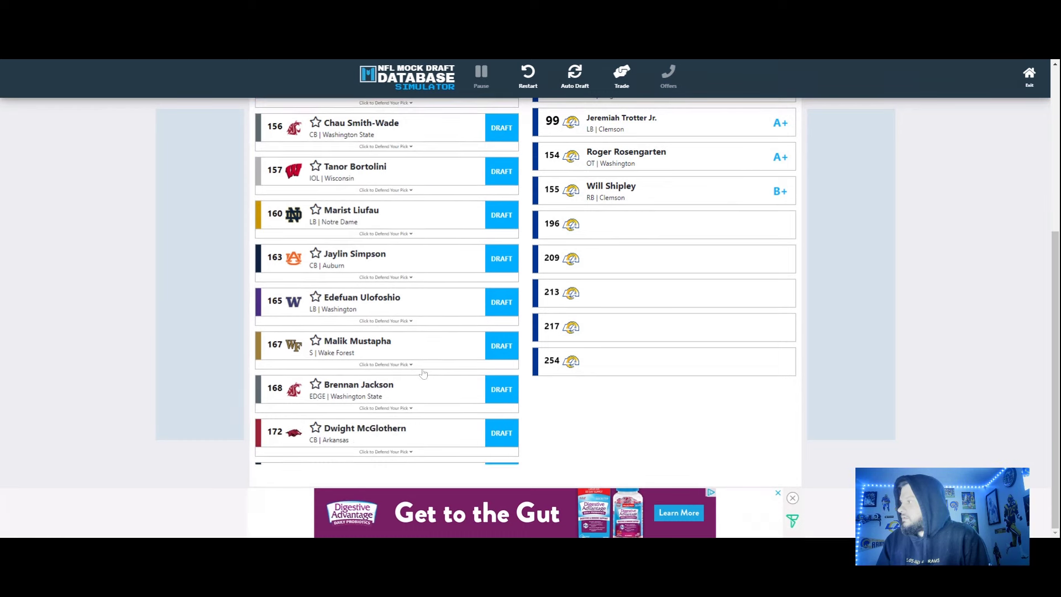
pyautogui.scroll(-2, 425, 373)
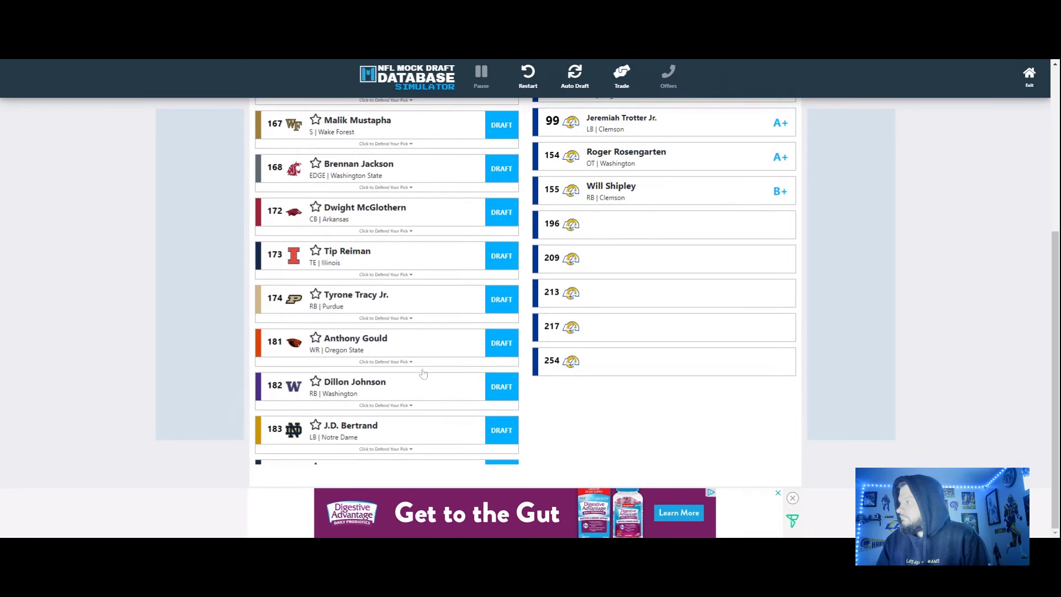
pyautogui.scroll(-1, 423, 373)
pyautogui.scroll(9, 422, 372)
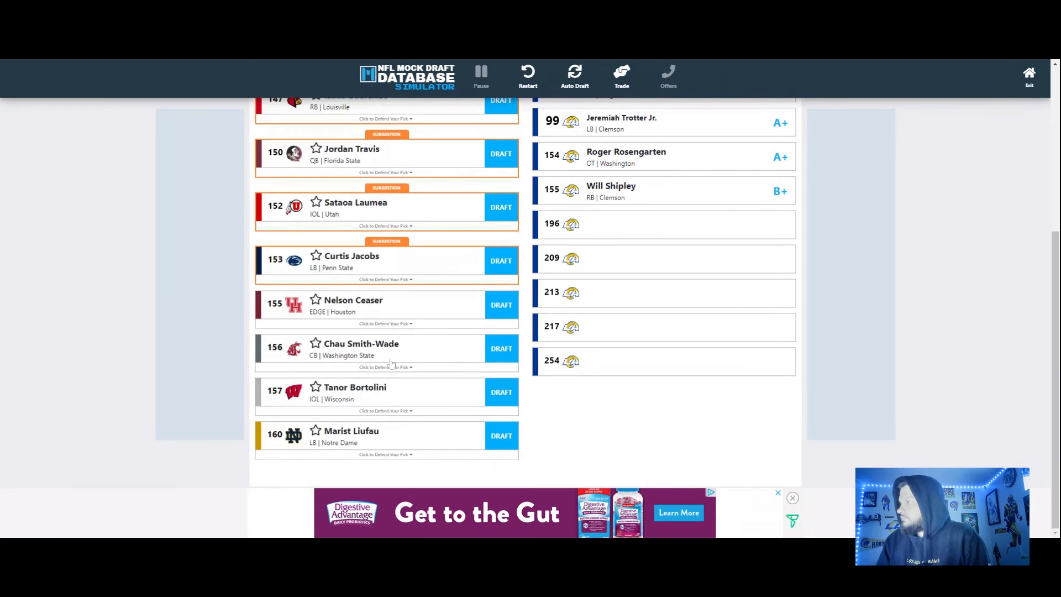
pyautogui.scroll(1, 125, 319)
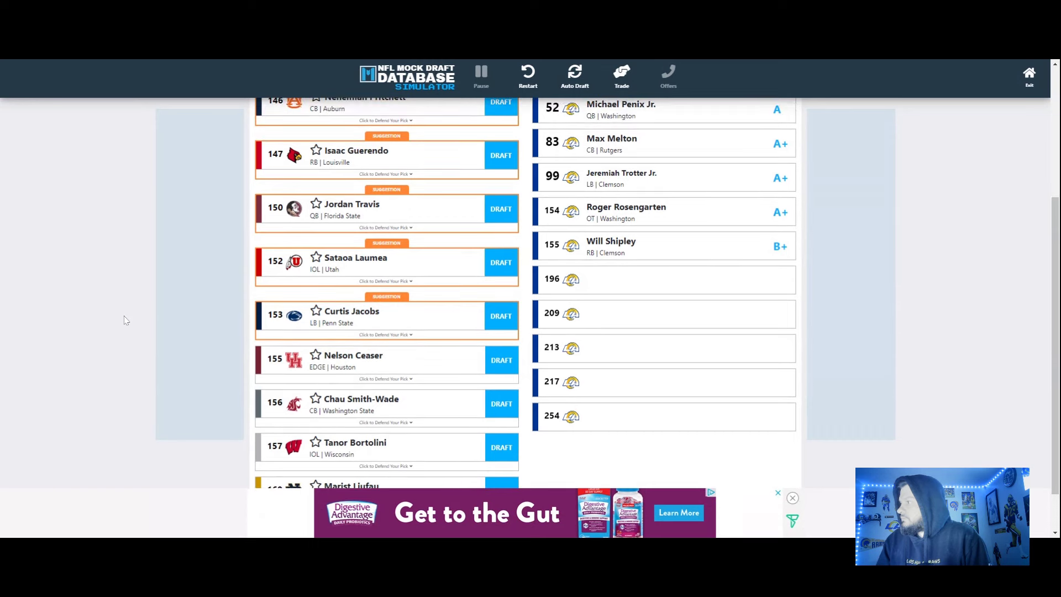
pyautogui.scroll(1, 128, 322)
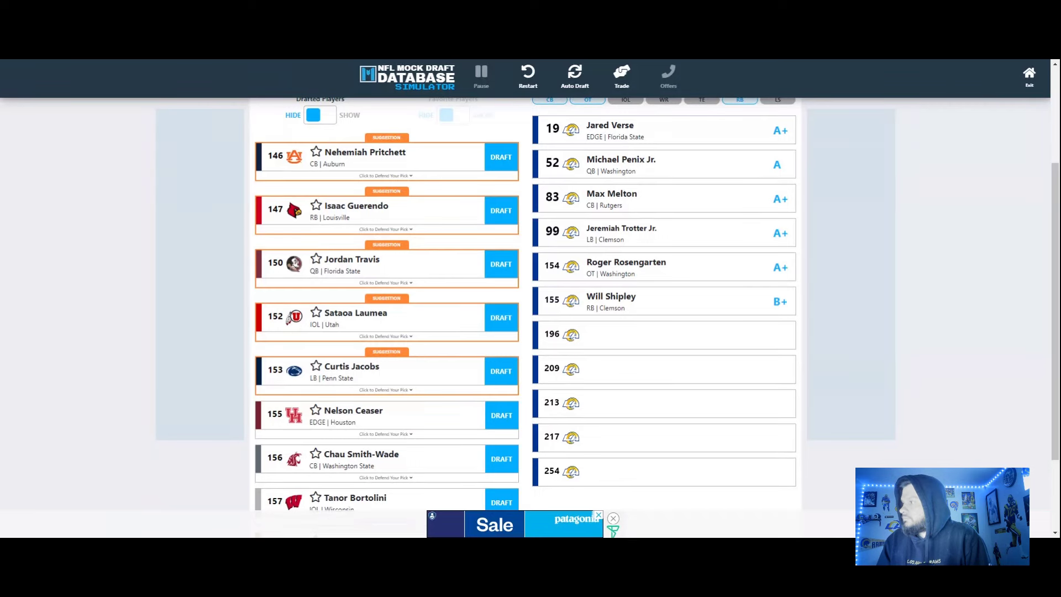
pyautogui.scroll(1, 128, 322)
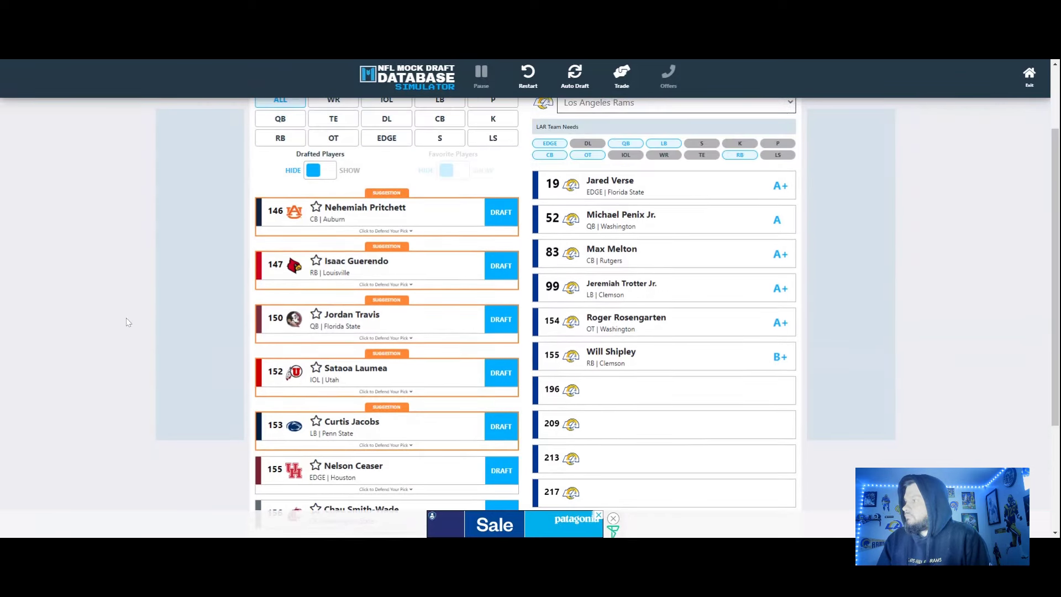
pyautogui.scroll(-2, 127, 329)
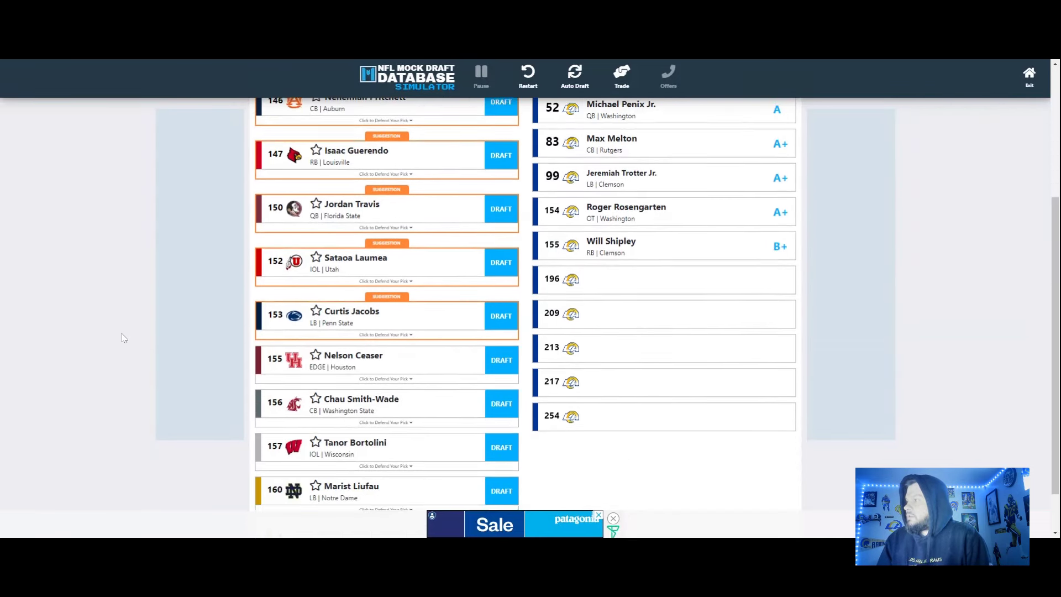
pyautogui.scroll(1, 128, 341)
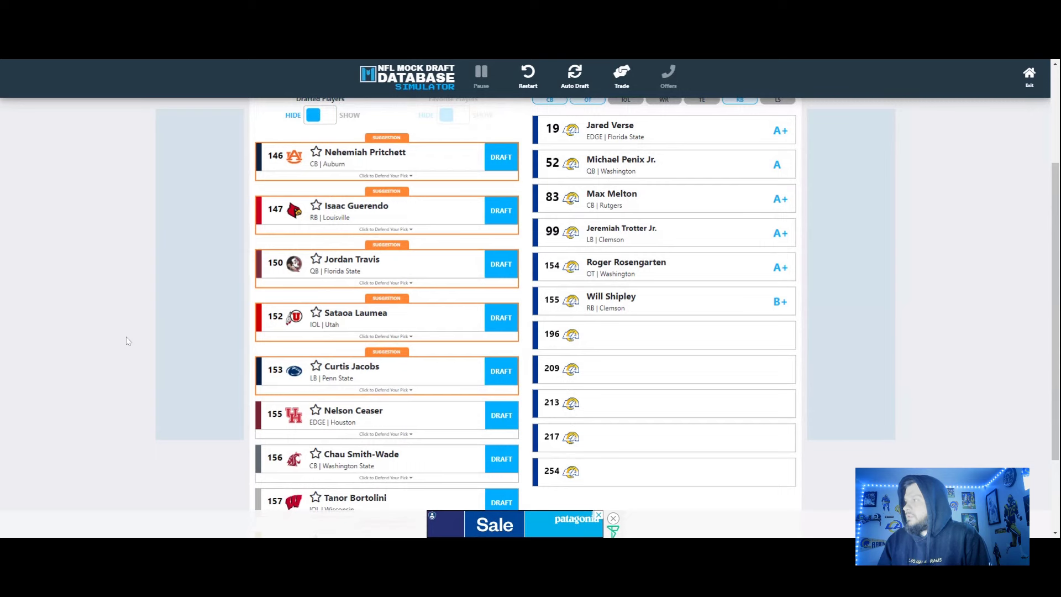
pyautogui.scroll(-2, 128, 341)
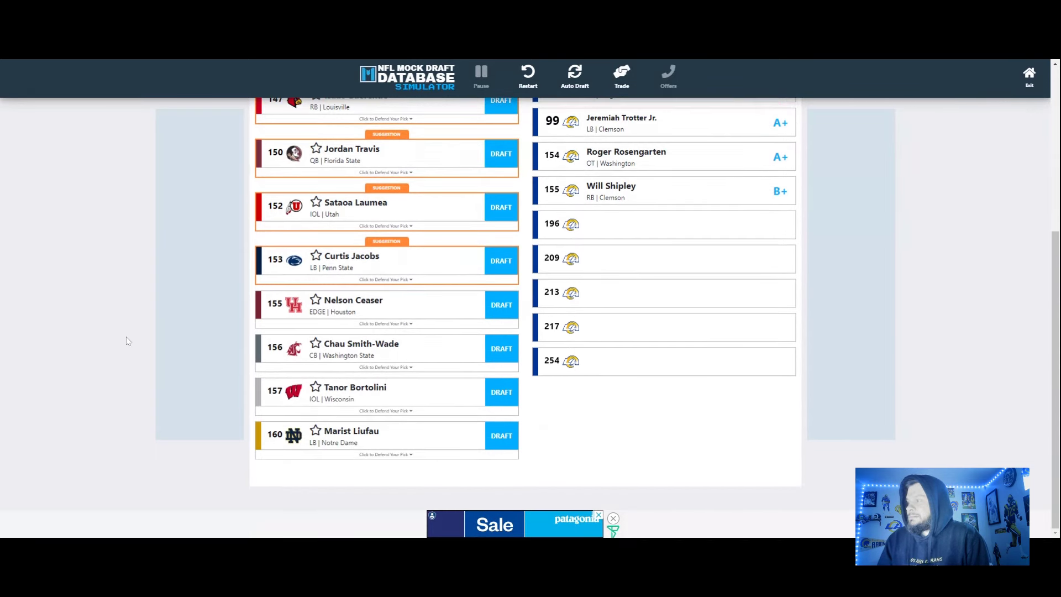
pyautogui.scroll(1, 127, 341)
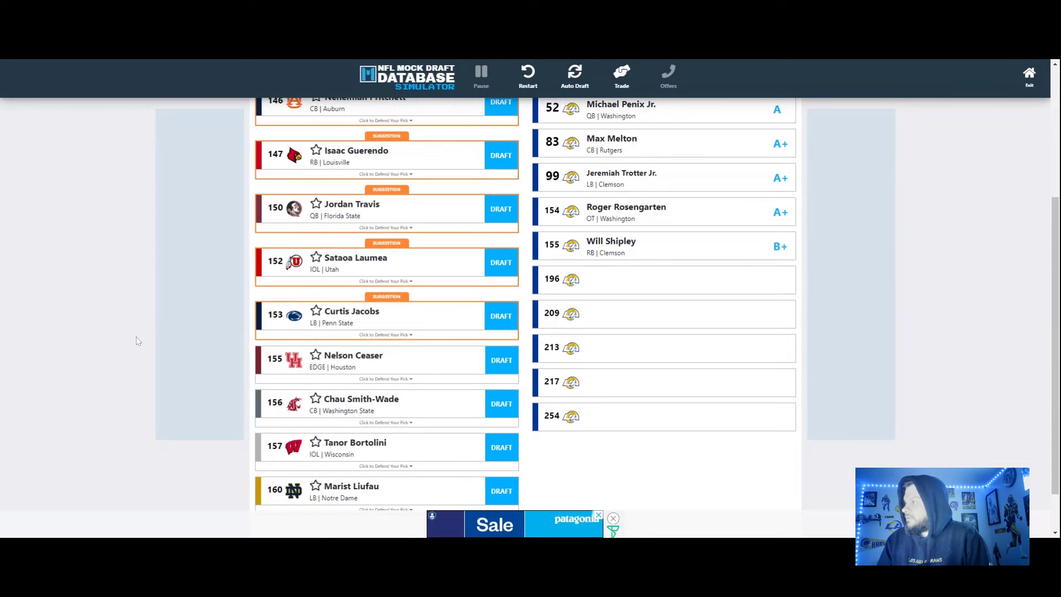
pyautogui.scroll(2, 138, 341)
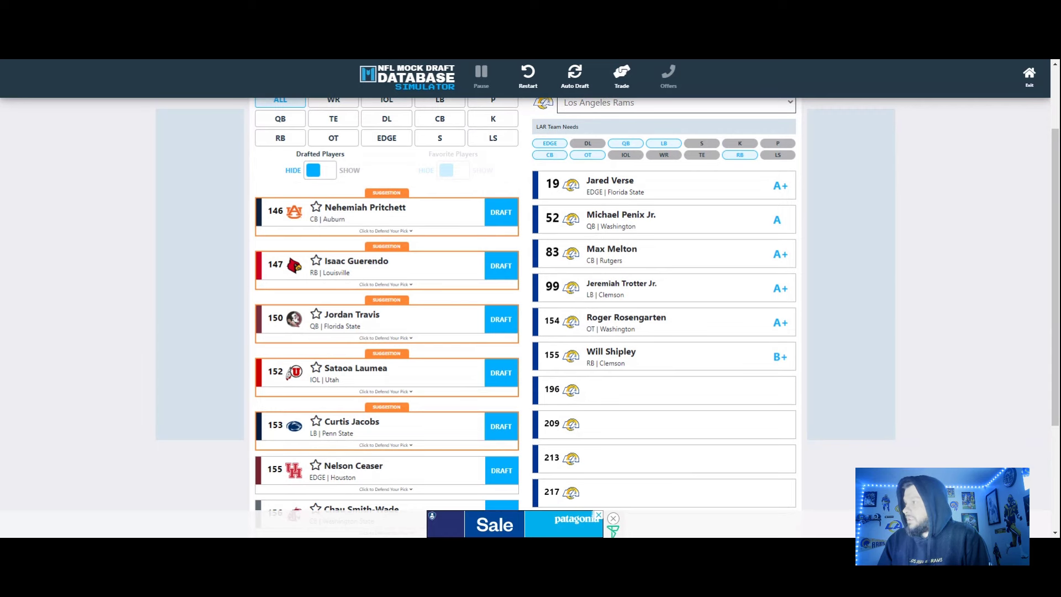
pyautogui.scroll(1, 138, 342)
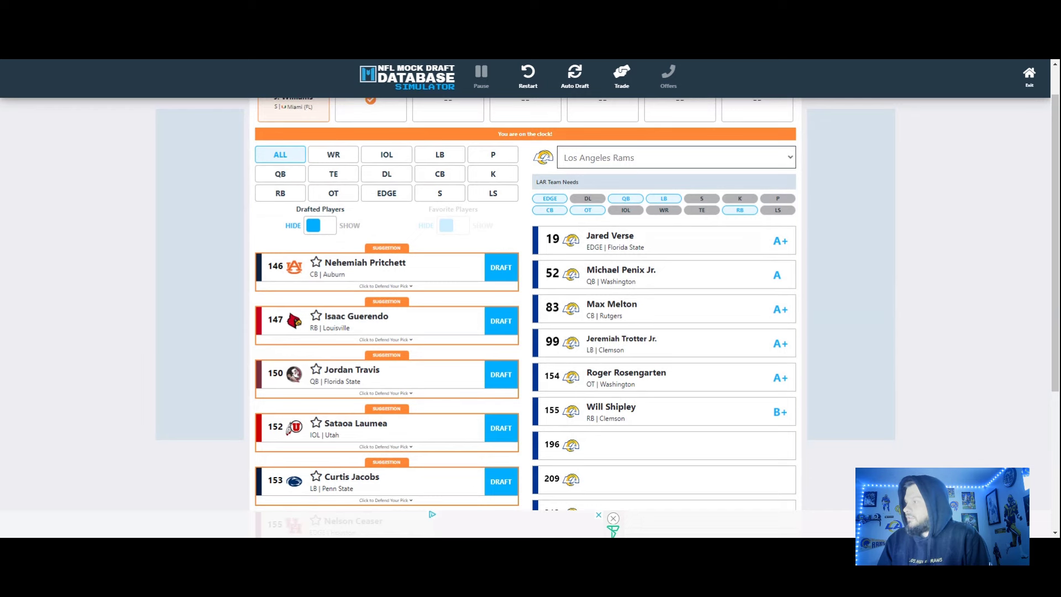
pyautogui.scroll(-1, 138, 342)
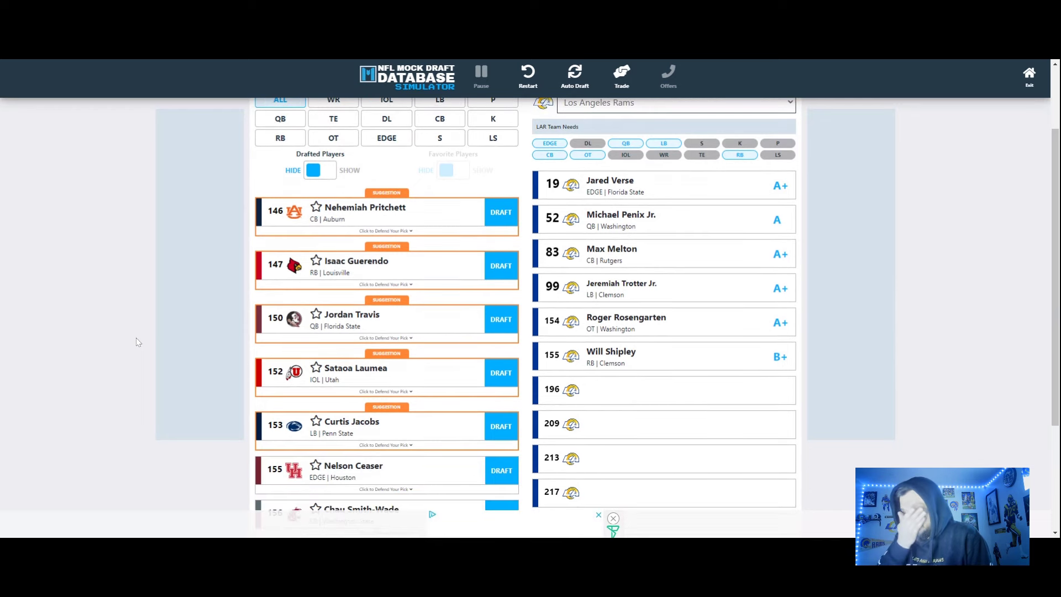
pyautogui.scroll(-1, 151, 345)
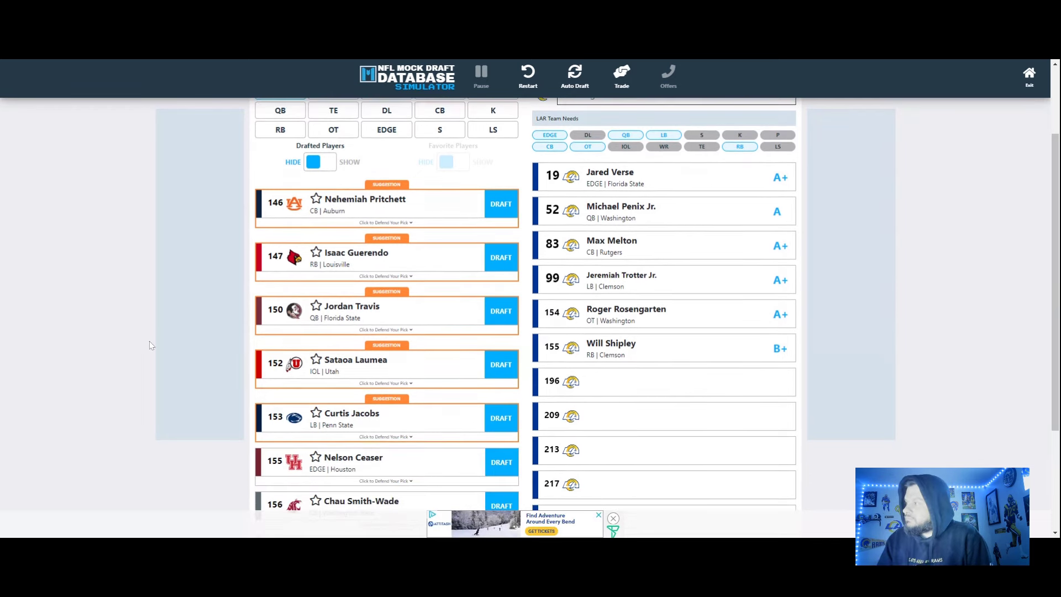
pyautogui.scroll(-1, 151, 345)
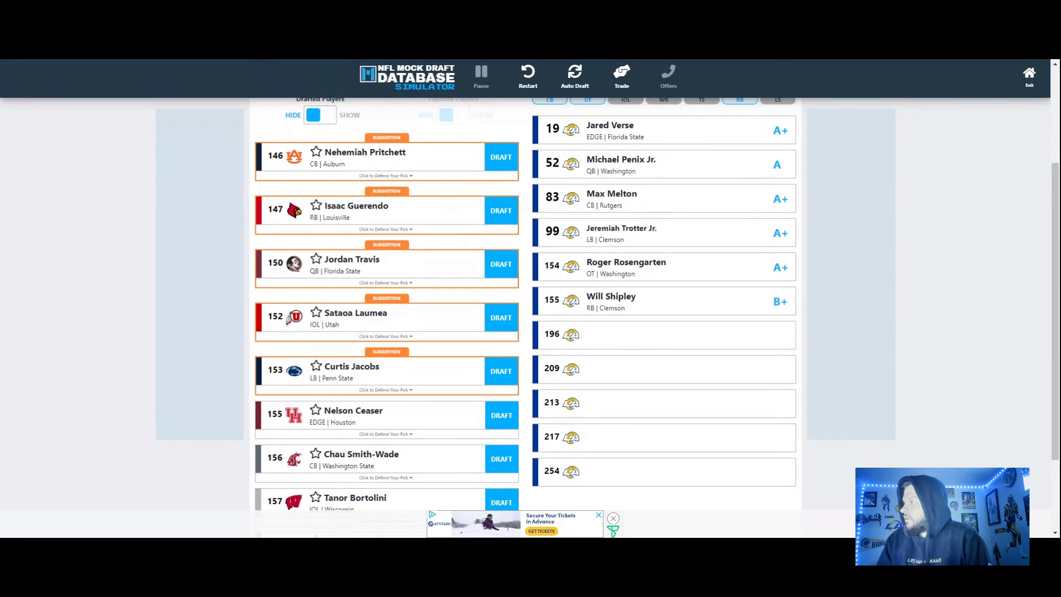
# Draft Sataoa Laumea, the Utah IOL, with the Rams' pick 196
pyautogui.click(501, 317)
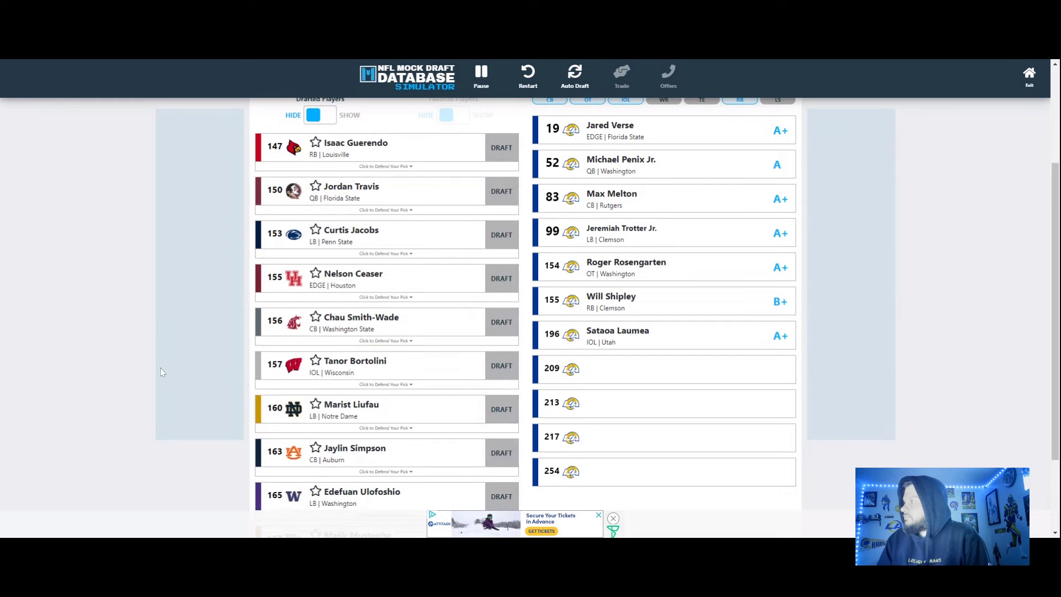
pyautogui.scroll(3, 160, 367)
pyautogui.scroll(-2, 167, 367)
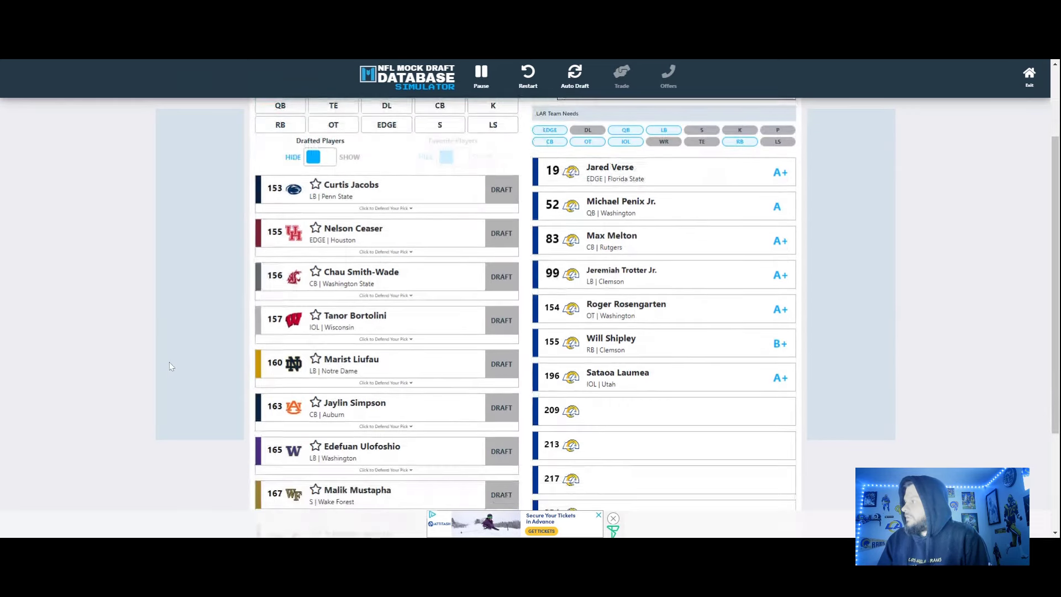
pyautogui.scroll(1, 169, 366)
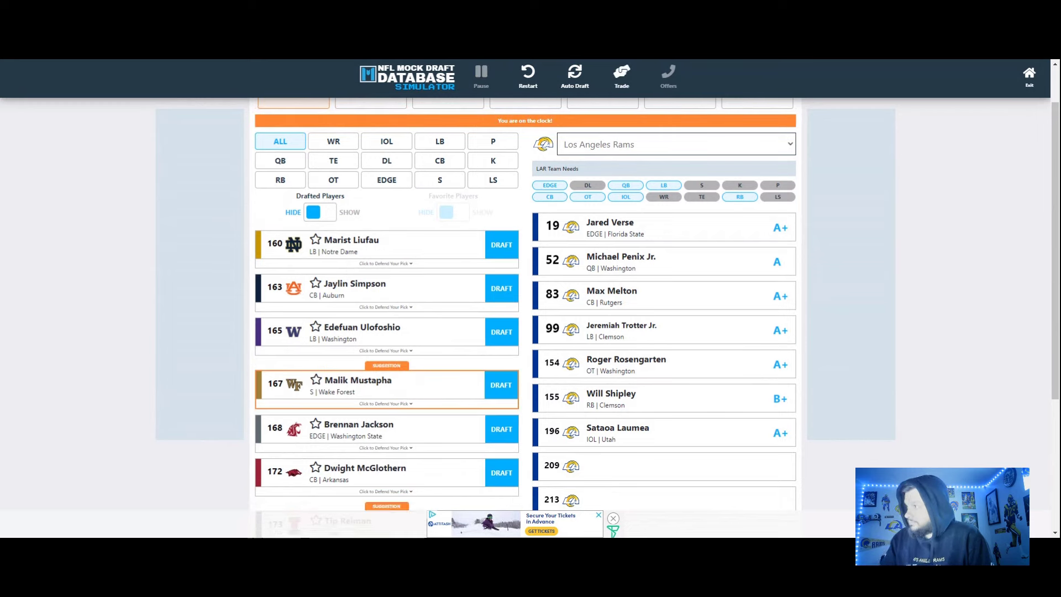
pyautogui.scroll(1, 170, 366)
pyautogui.scroll(-3, 170, 360)
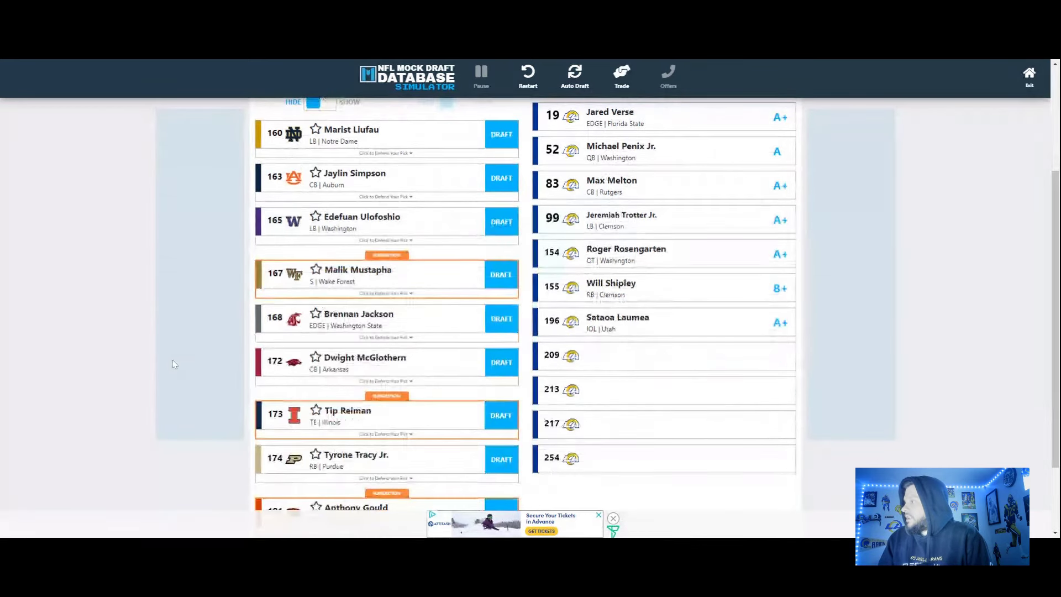
pyautogui.scroll(1, 310, 305)
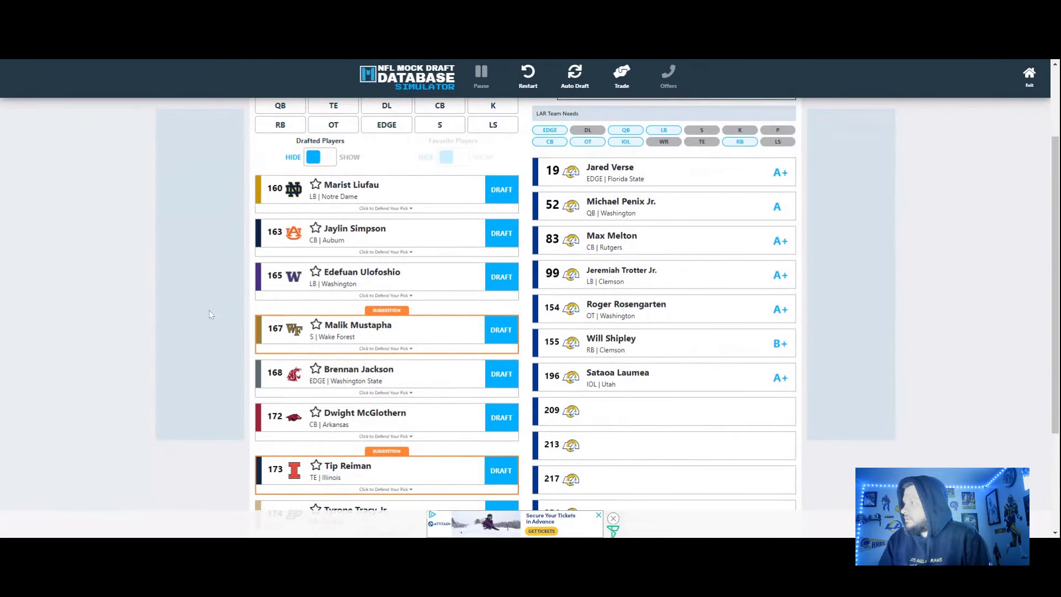
# Review the remaining available players while the CPU picks run to pick 209
pyautogui.scroll(-2, 455, 372)
pyautogui.scroll(-2, 455, 373)
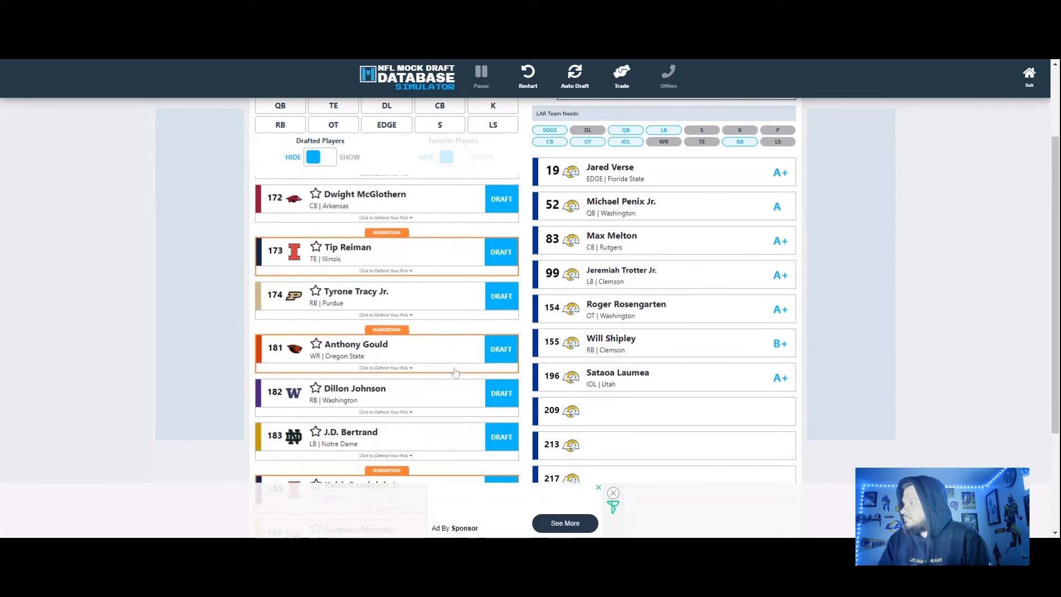
pyautogui.scroll(-1, 116, 379)
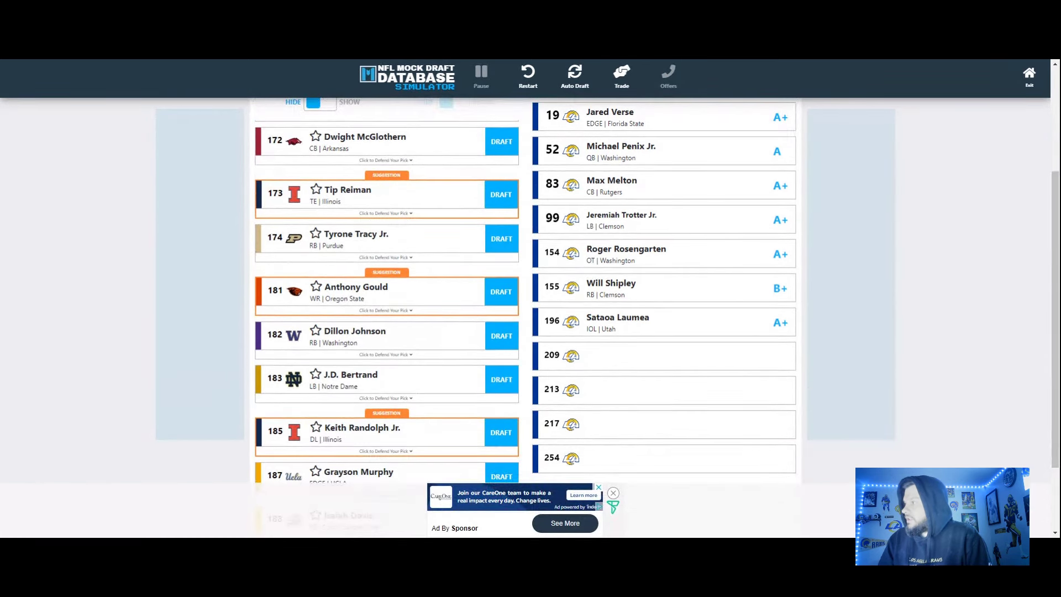
pyautogui.scroll(-1, 143, 365)
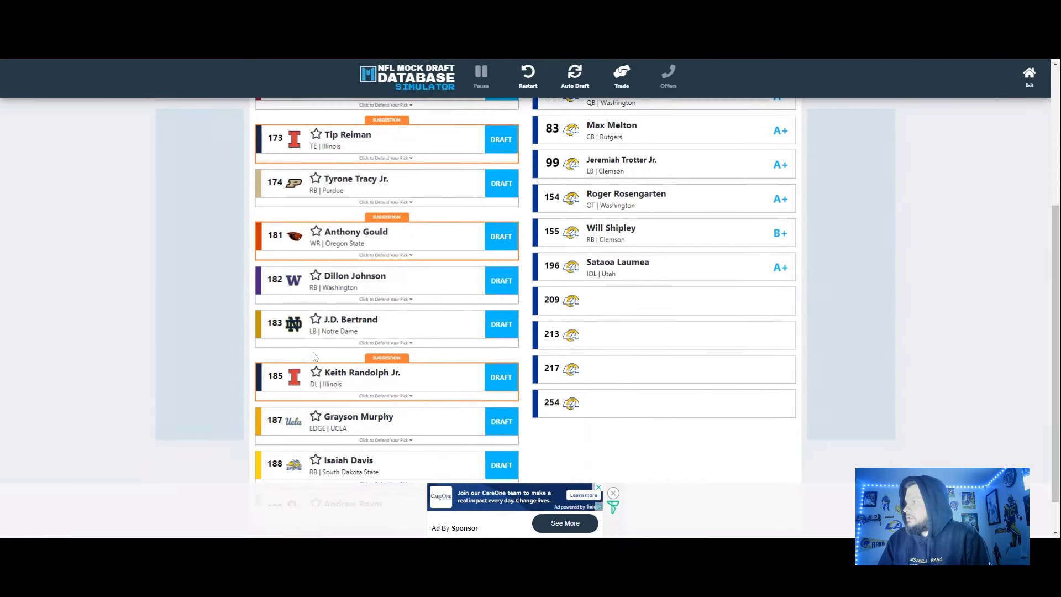
pyautogui.scroll(2, 190, 357)
pyautogui.scroll(3, 156, 360)
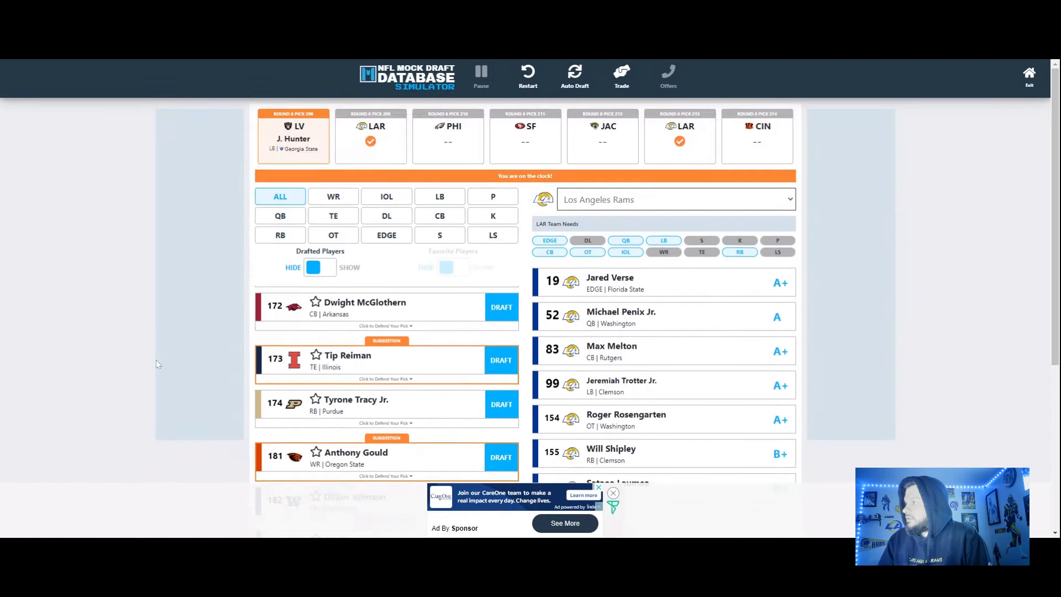
pyautogui.scroll(2, 345, 388)
pyautogui.scroll(2, 346, 388)
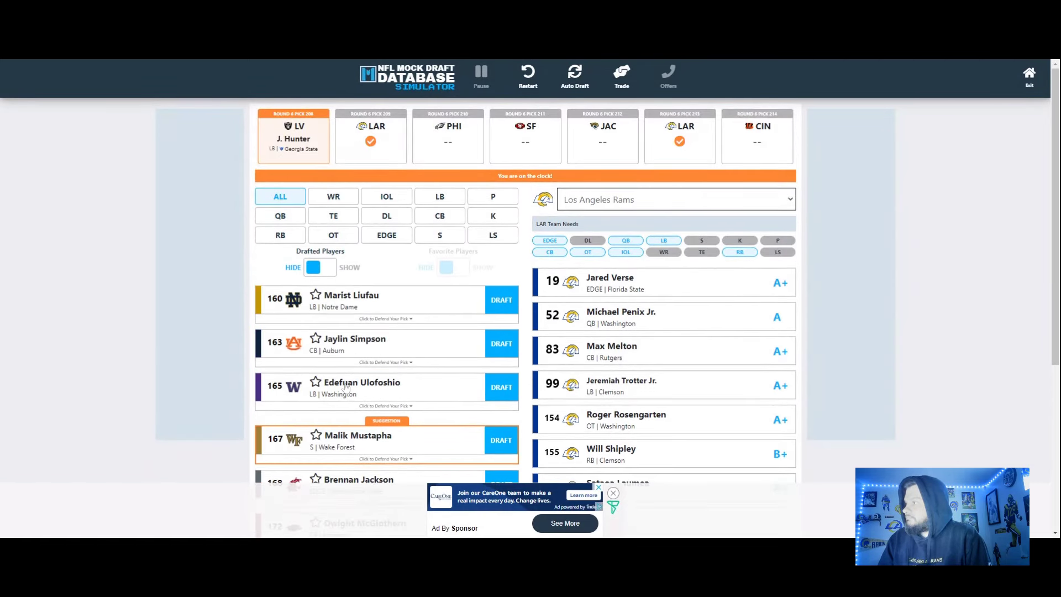
pyautogui.scroll(-2, 118, 335)
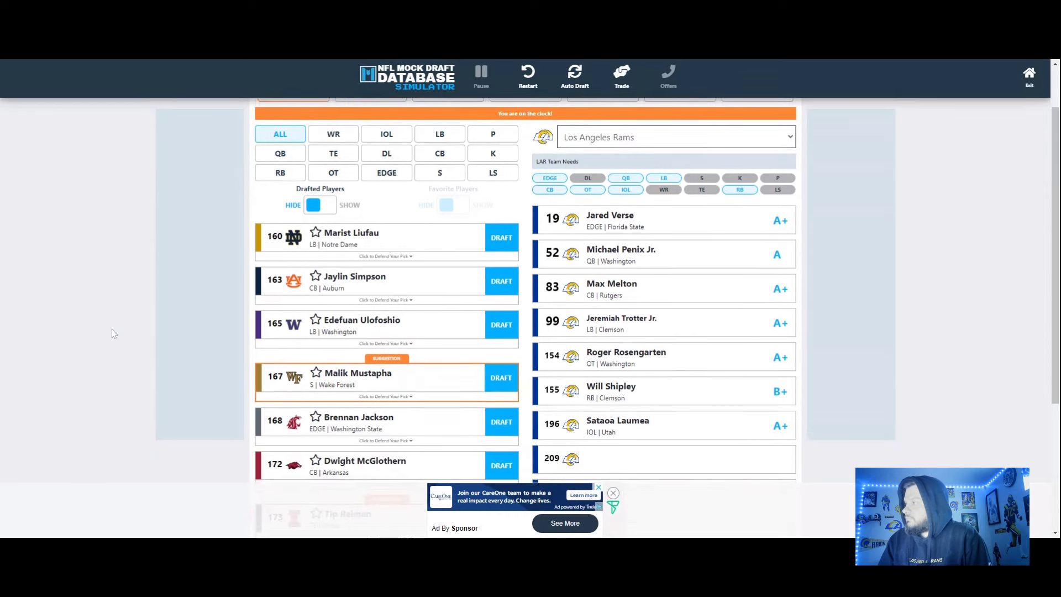
pyautogui.scroll(-1, 114, 335)
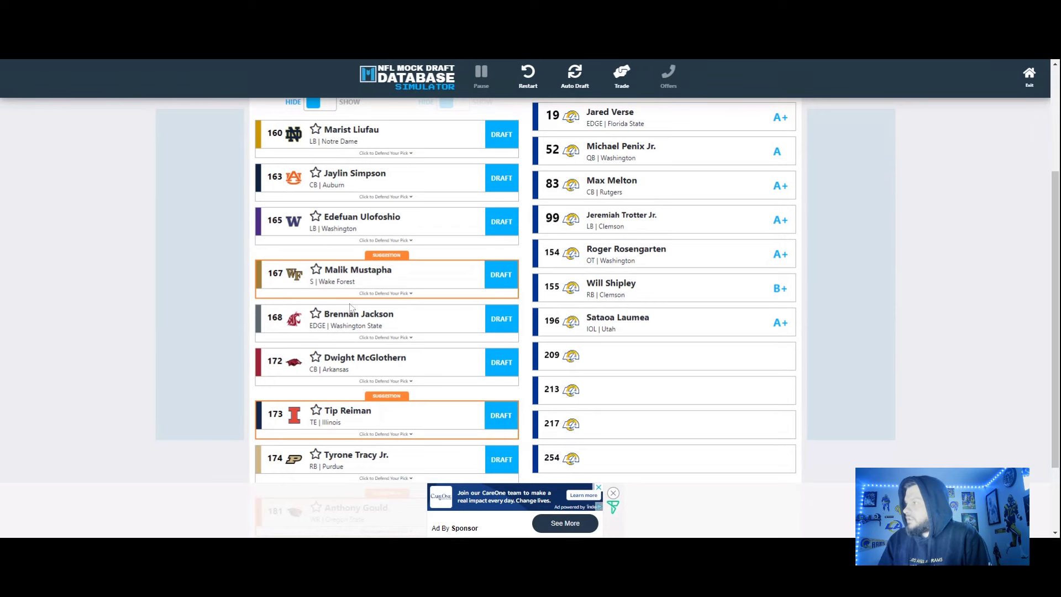
pyautogui.scroll(-1, 359, 339)
pyautogui.scroll(1, 359, 339)
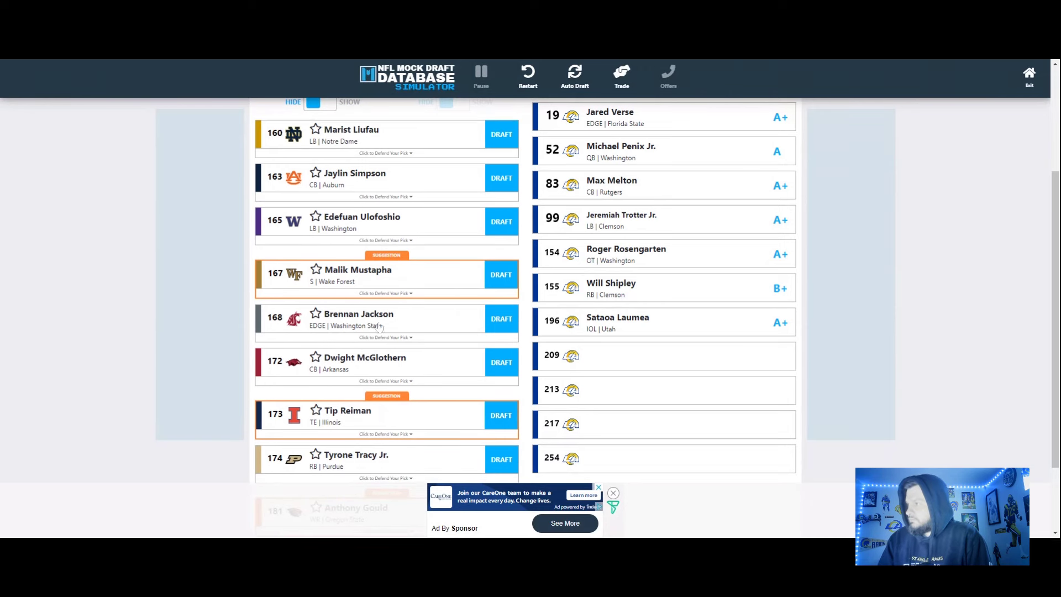
# Draft Malik Mustapha at 209, Anthony Gould at 213, and Keith Randolph Jr. at 217
pyautogui.click(500, 275)
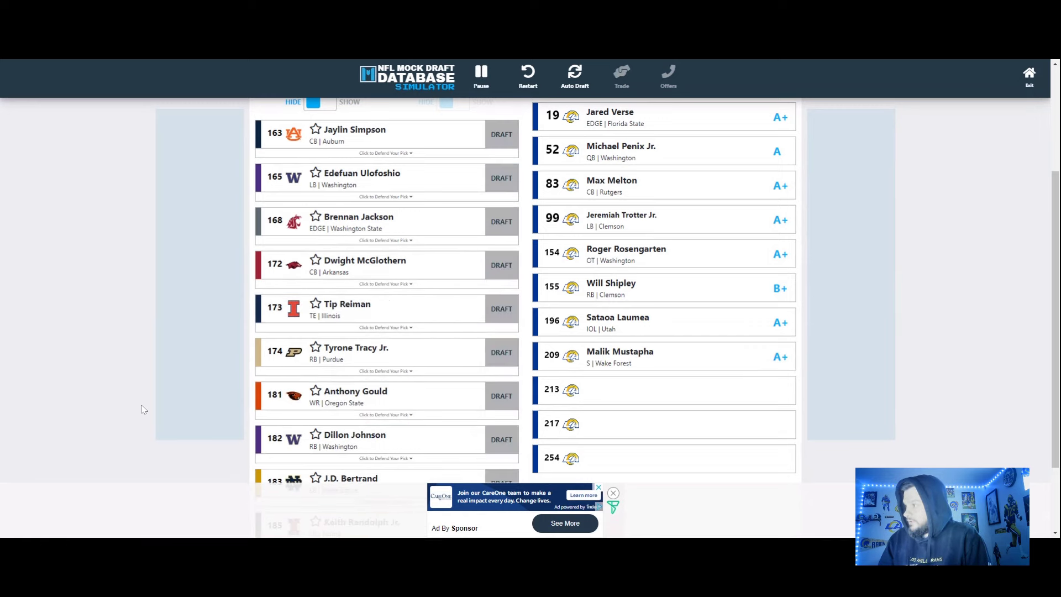
pyautogui.scroll(3, 145, 409)
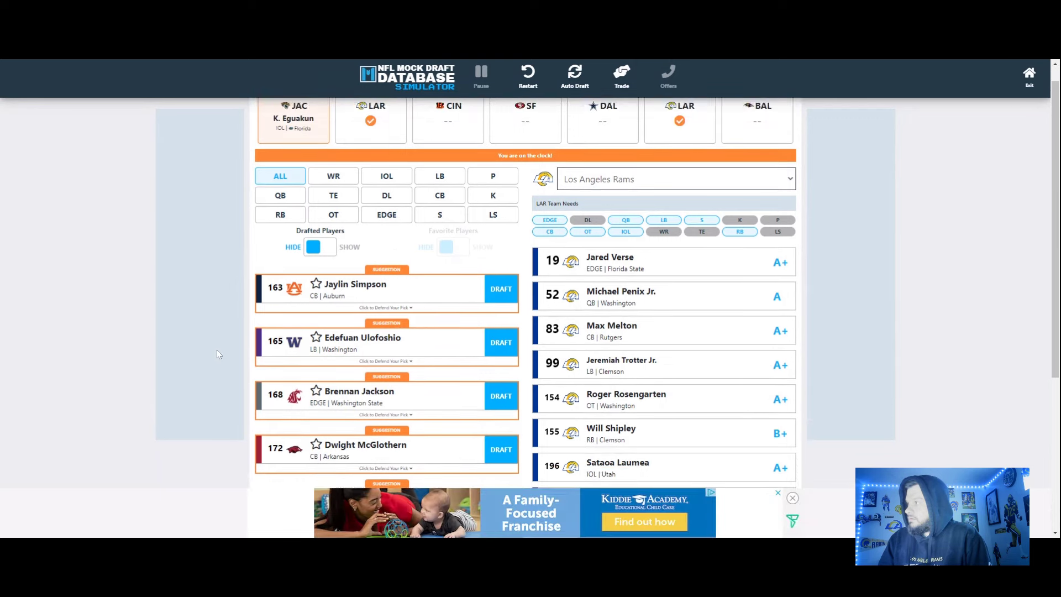
pyautogui.scroll(-2, 215, 350)
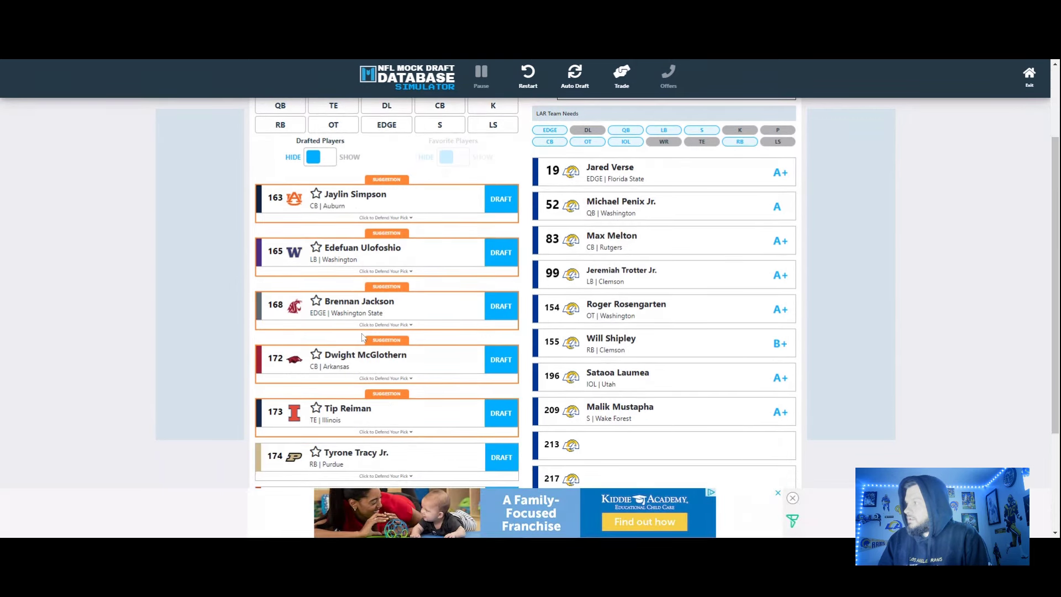
pyautogui.scroll(-2, 362, 336)
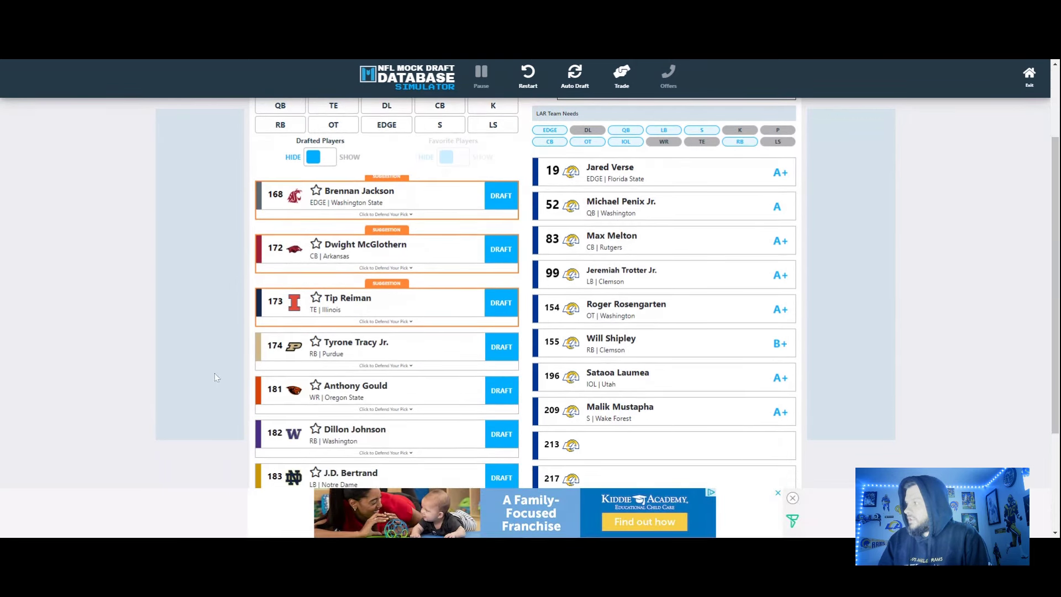
pyautogui.scroll(2, 215, 377)
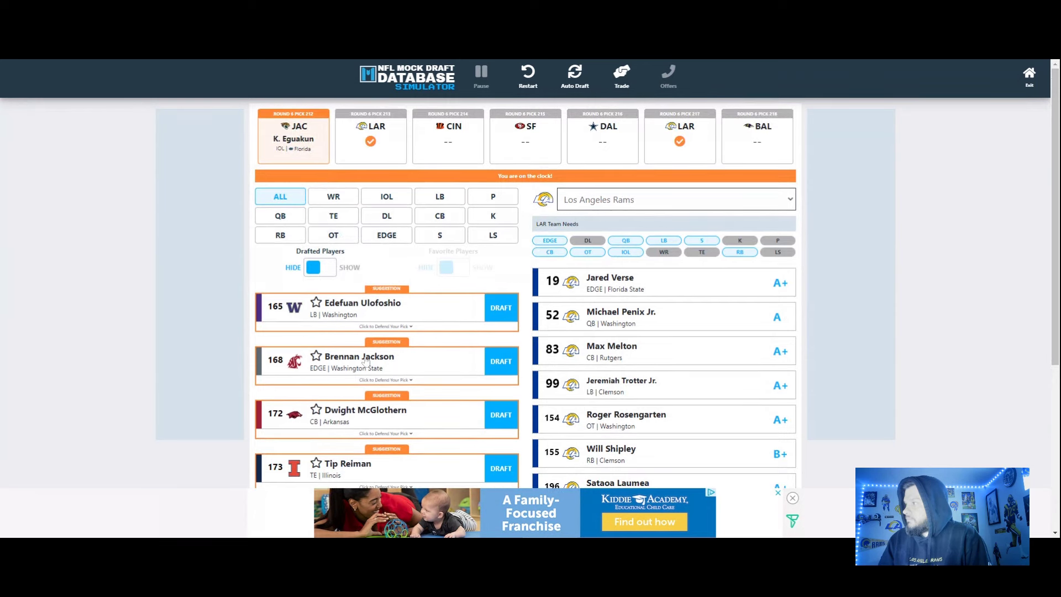
pyautogui.scroll(1, 368, 354)
pyautogui.scroll(-2, 196, 341)
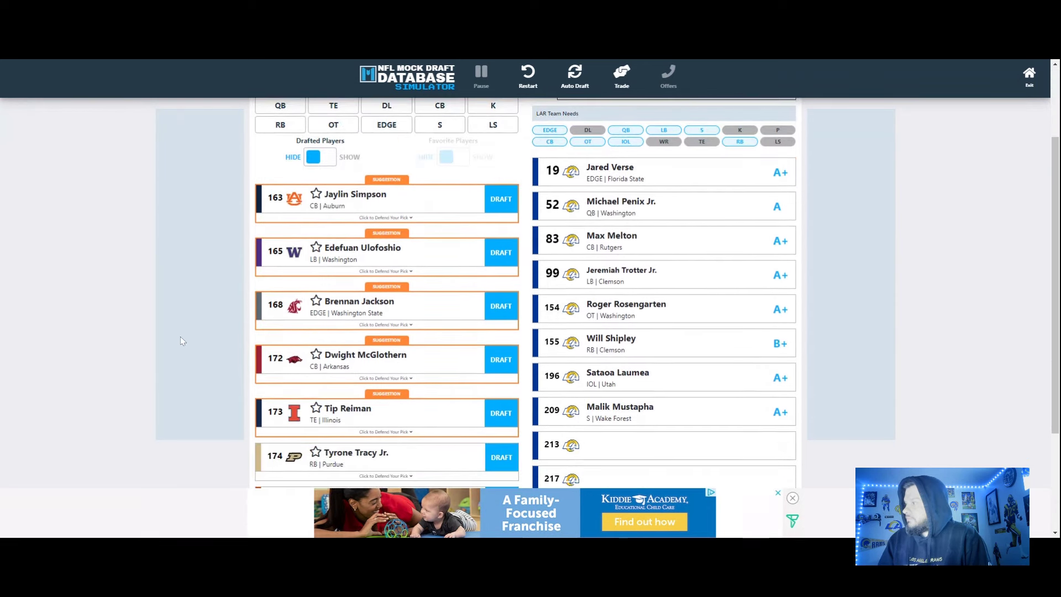
pyautogui.scroll(-1, 183, 341)
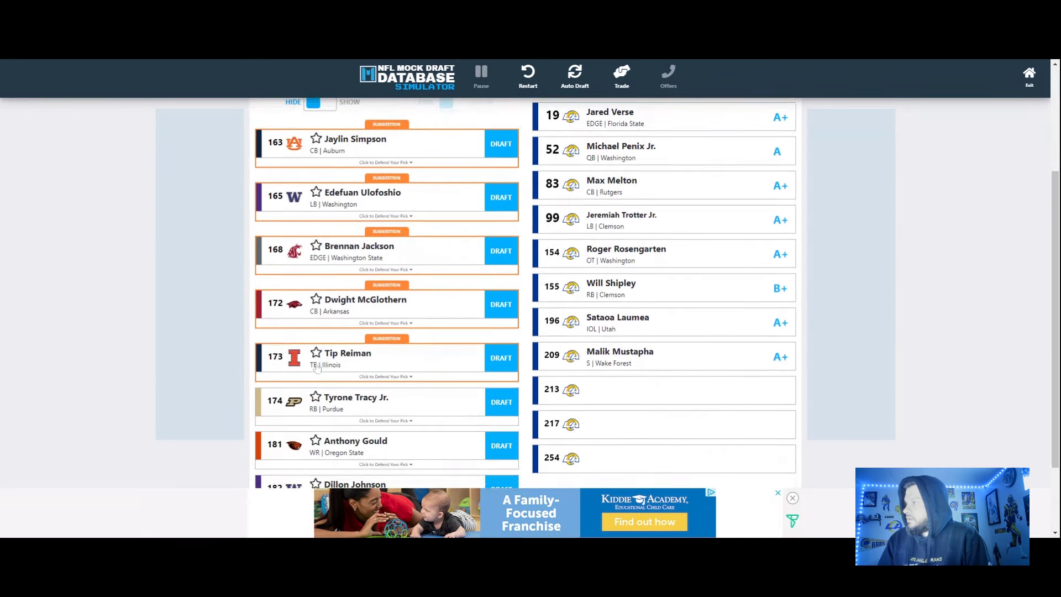
pyautogui.scroll(-1, 387, 359)
pyautogui.scroll(-1, 402, 400)
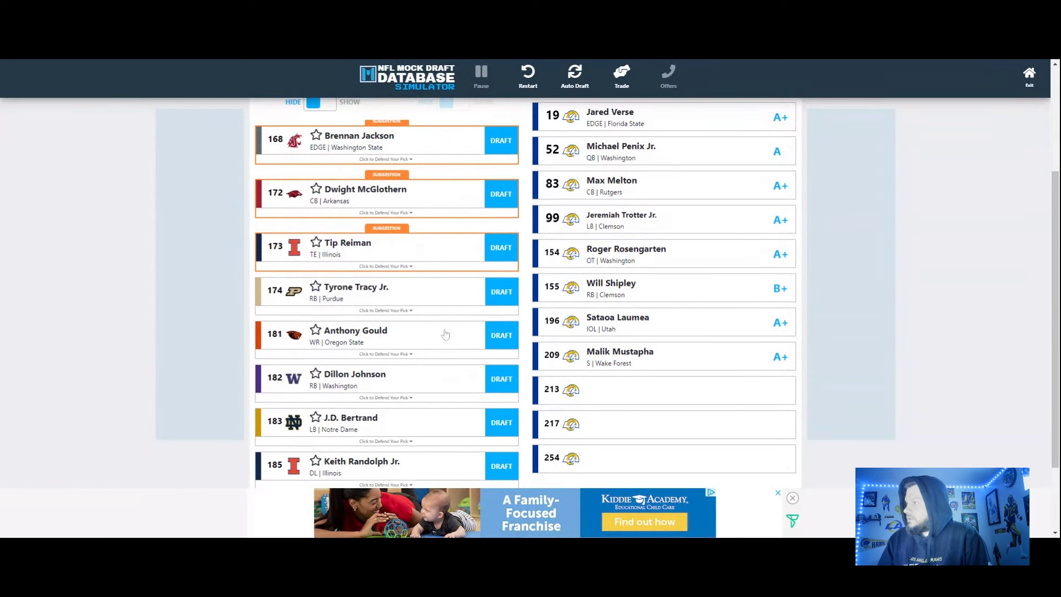
pyautogui.click(502, 335)
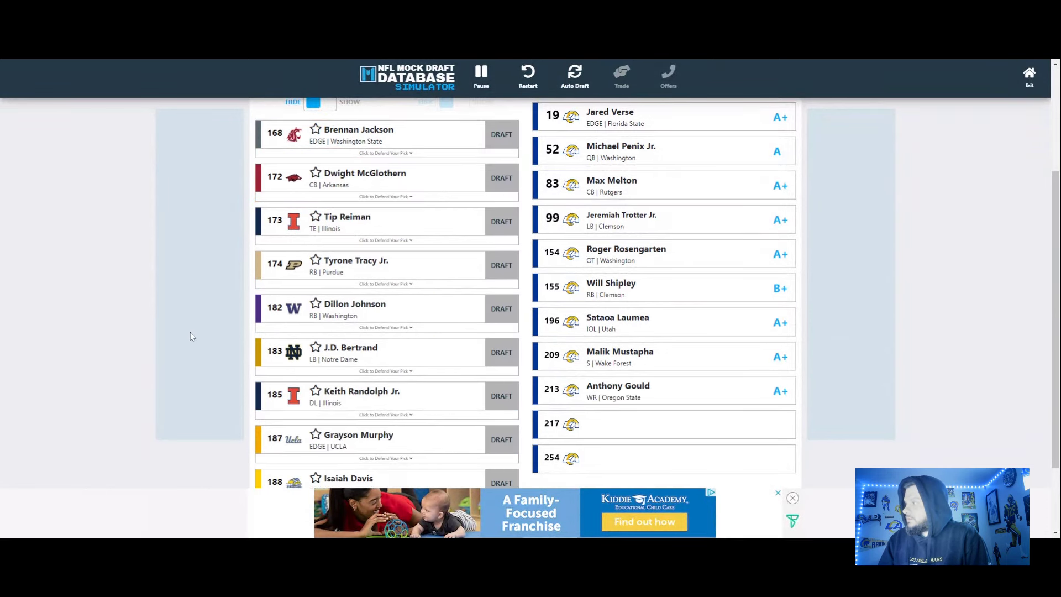
pyautogui.scroll(-3, 850, 353)
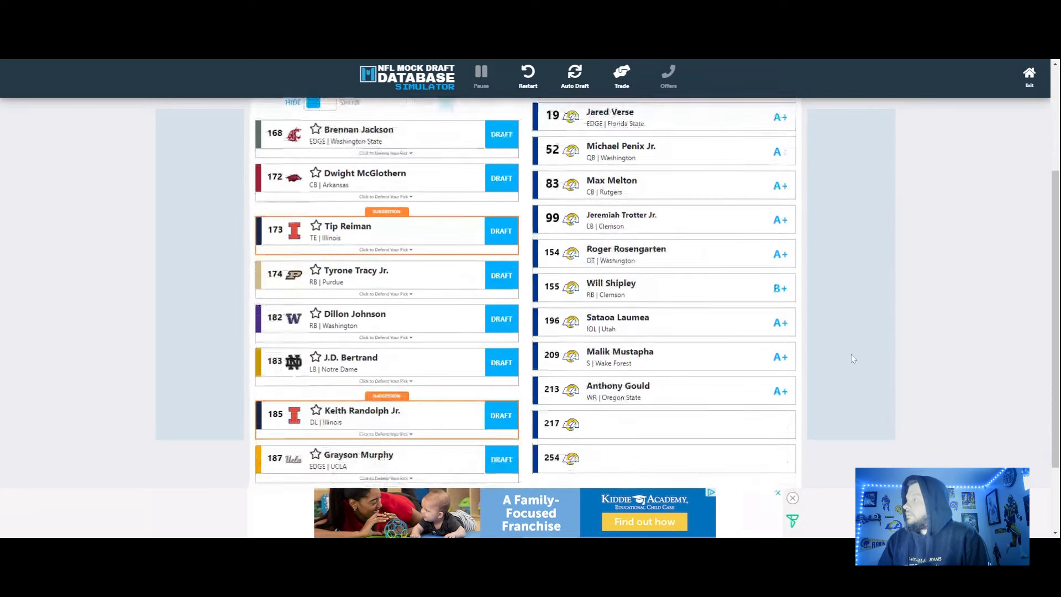
pyautogui.scroll(-1, 851, 355)
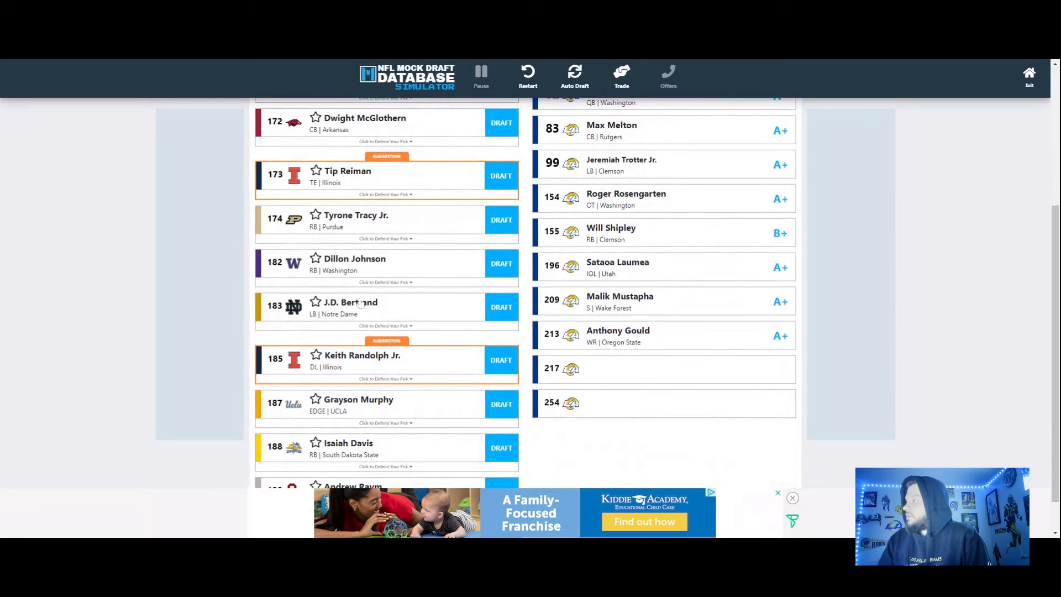
pyautogui.scroll(6, 211, 301)
pyautogui.scroll(-4, 211, 301)
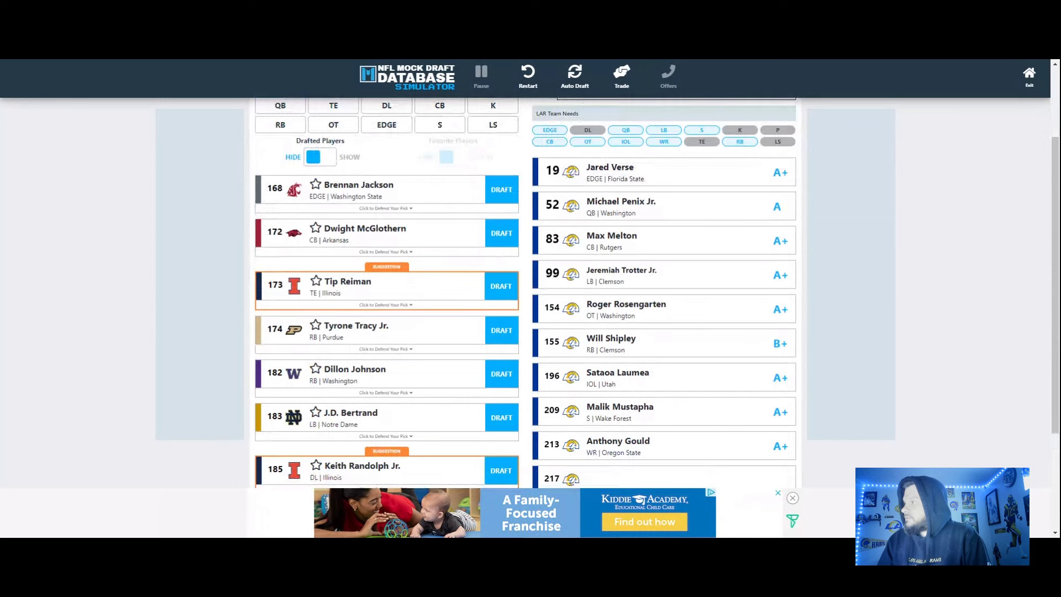
pyautogui.scroll(-1, 212, 302)
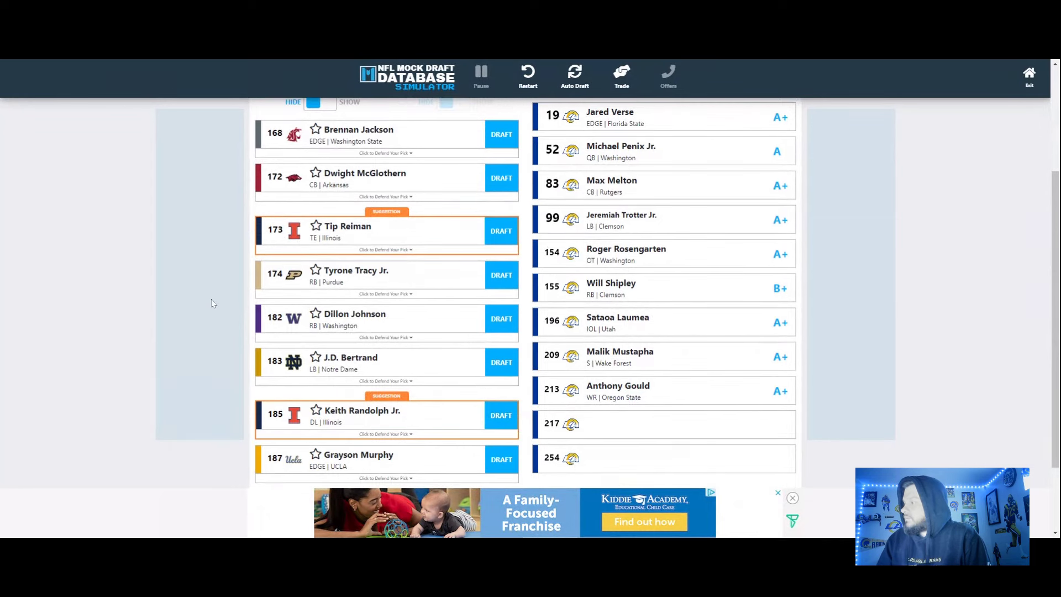
pyautogui.scroll(-1, 234, 372)
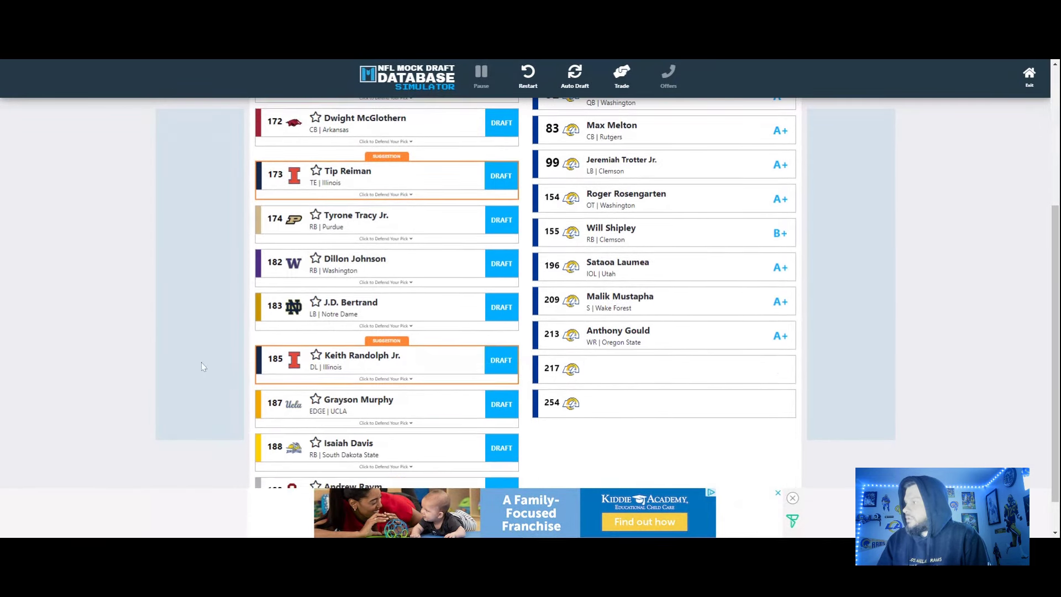
pyautogui.click(501, 360)
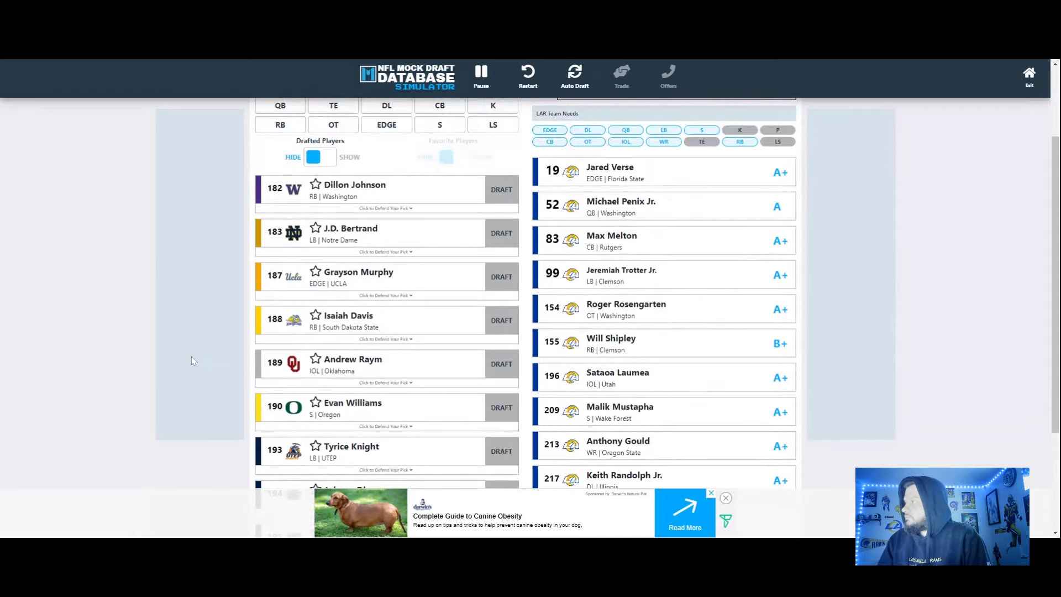
# Use the Rams' last pick, 254, on Clemson EDGE Xavier Thomas
pyautogui.scroll(-5, 193, 360)
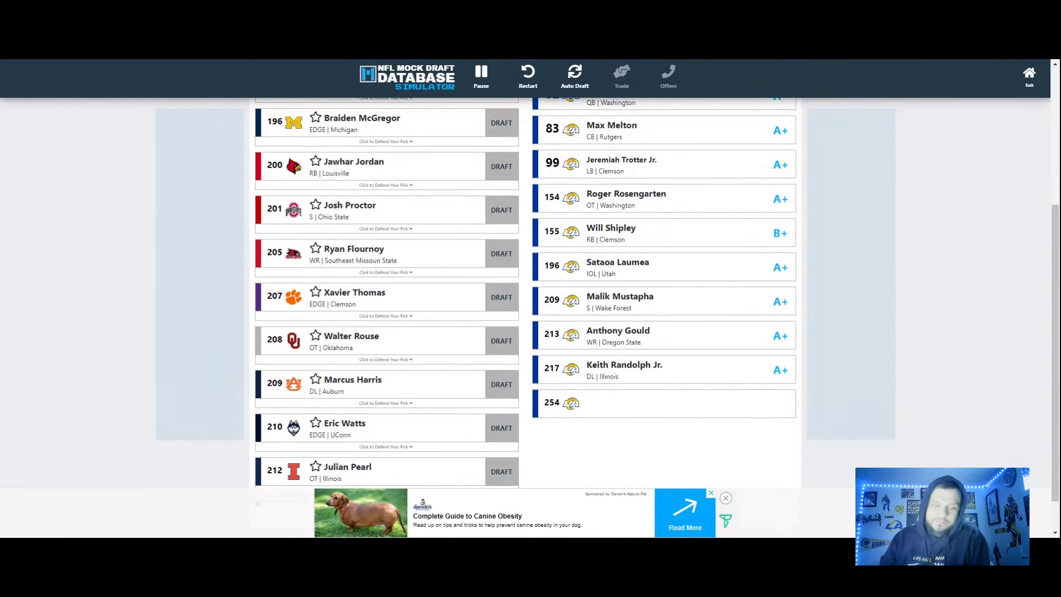
pyautogui.scroll(3, 142, 364)
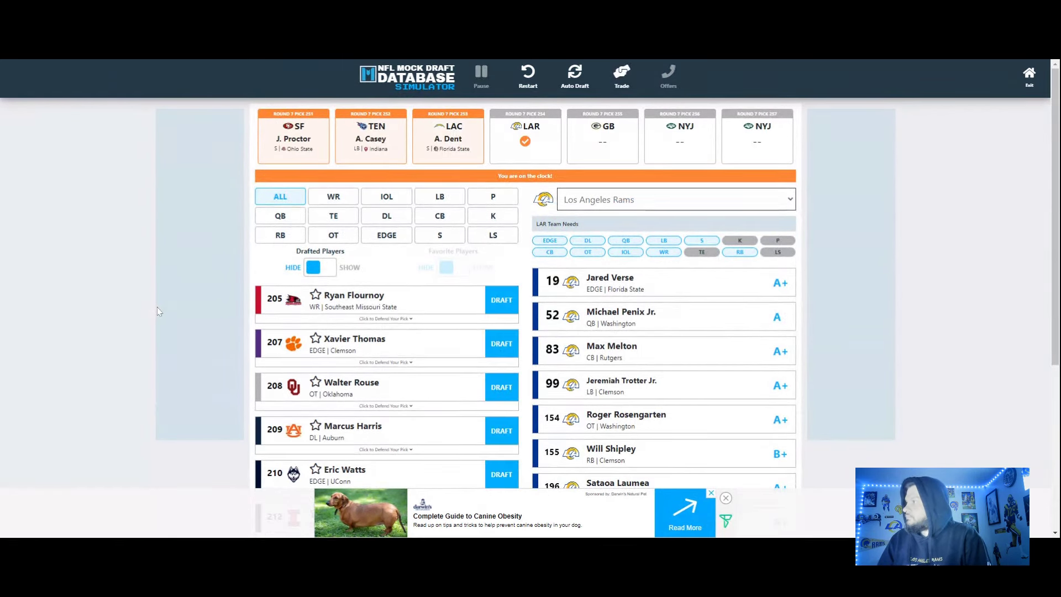
pyautogui.scroll(-1, 143, 332)
pyautogui.scroll(-1, 144, 333)
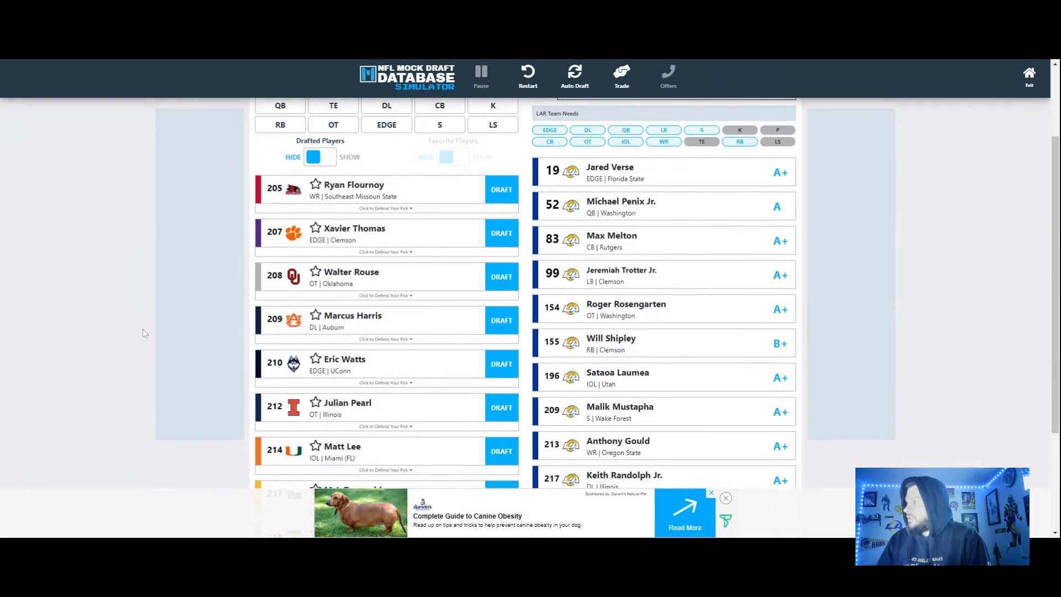
pyautogui.scroll(-1, 143, 332)
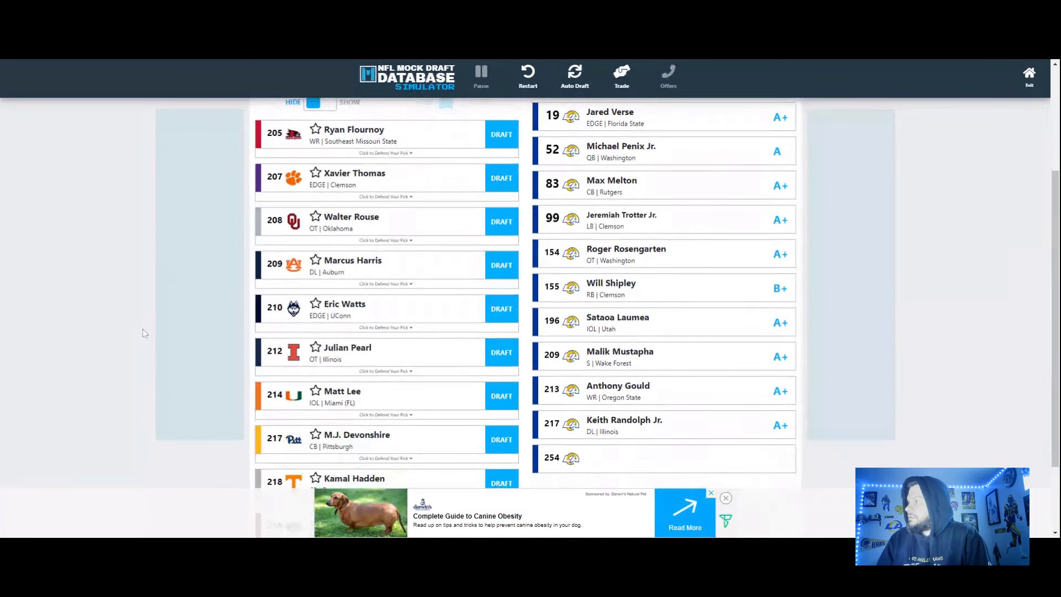
pyautogui.scroll(-1, 145, 333)
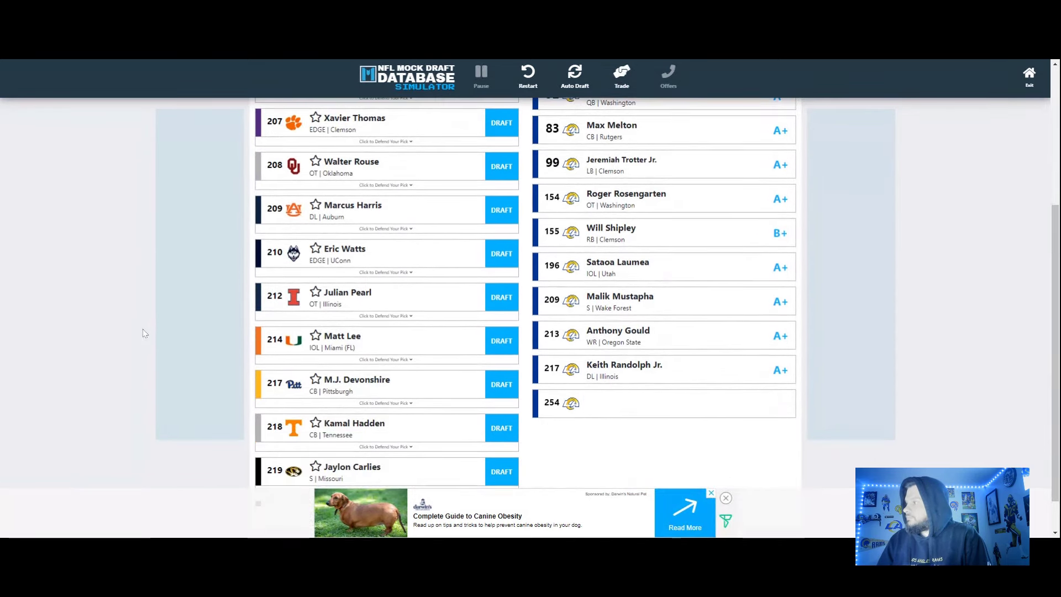
pyautogui.scroll(3, 145, 333)
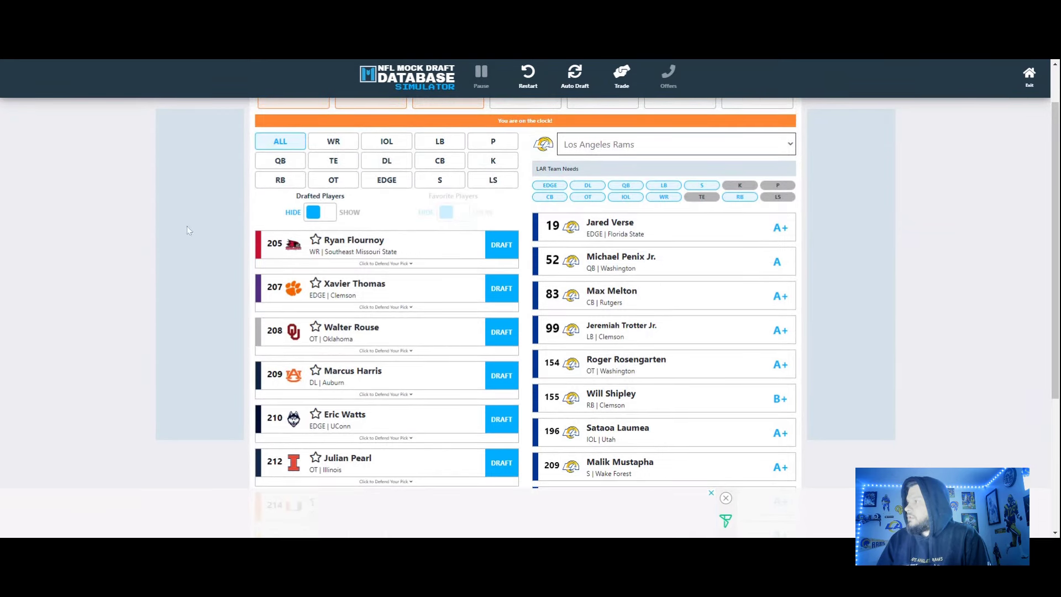
pyautogui.scroll(-6, 390, 310)
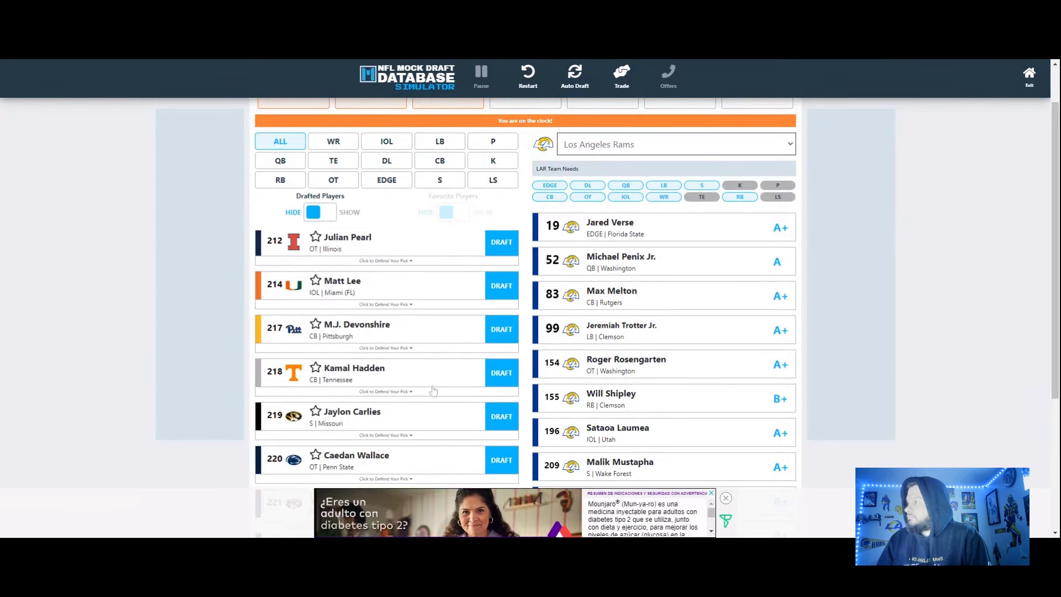
pyautogui.scroll(-1, 130, 374)
pyautogui.scroll(-2, 131, 373)
pyautogui.scroll(-3, 421, 290)
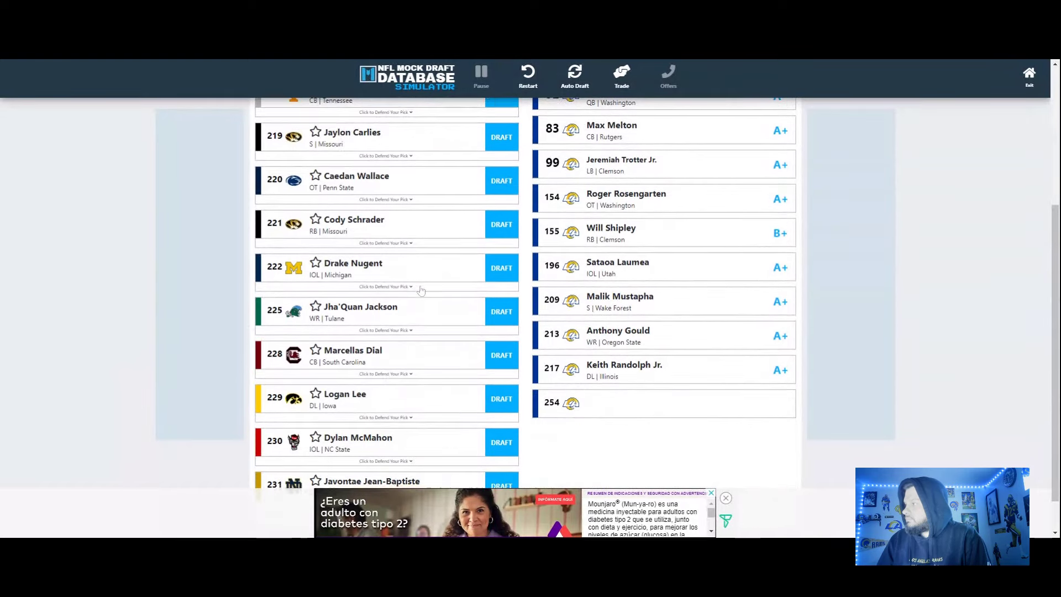
pyautogui.scroll(-5, 421, 290)
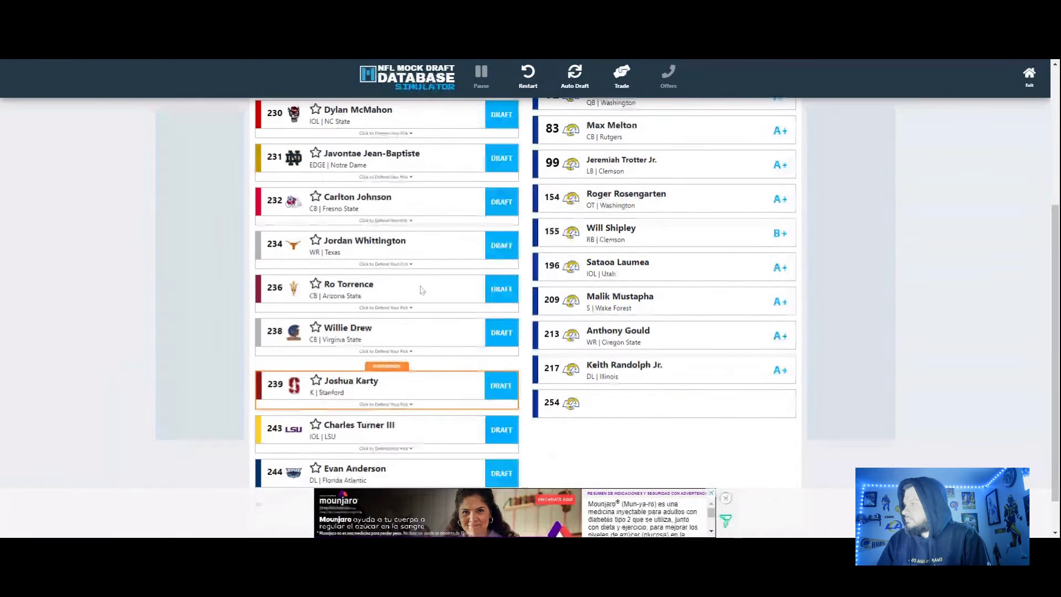
pyautogui.scroll(-6, 421, 290)
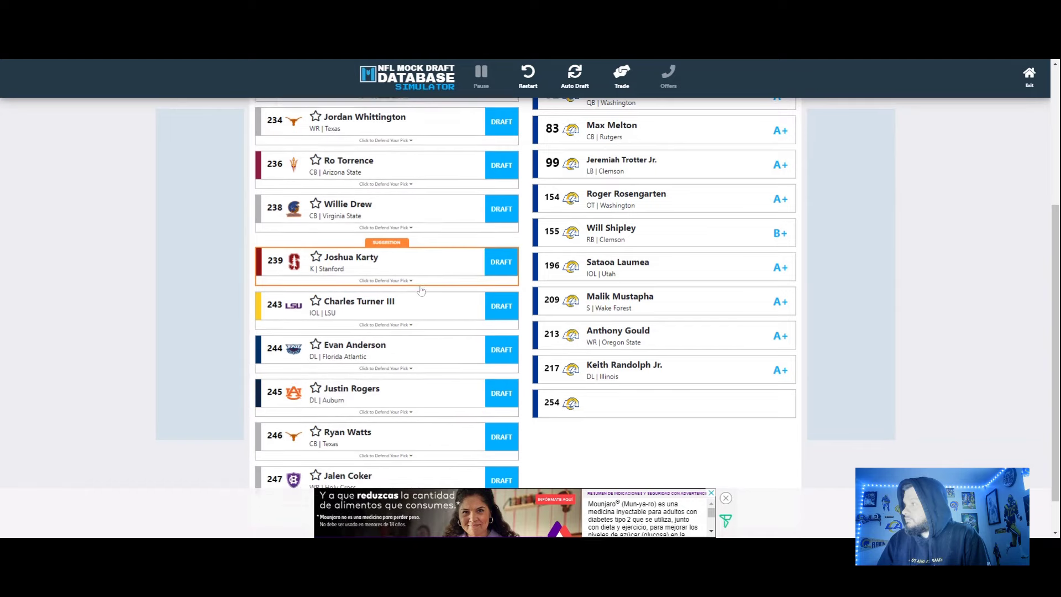
pyautogui.scroll(15, 421, 290)
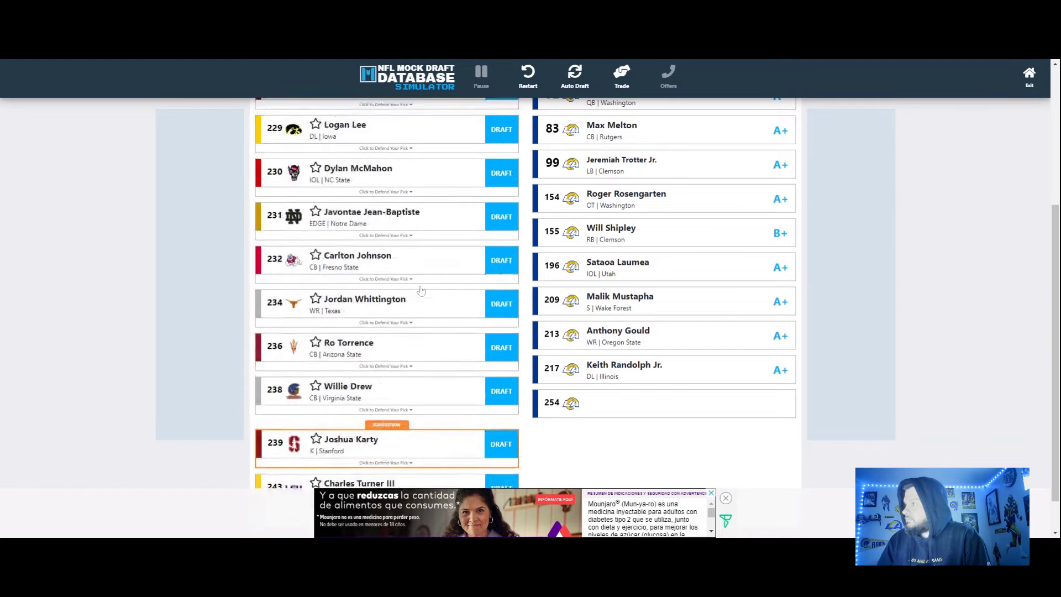
pyautogui.scroll(5, 421, 290)
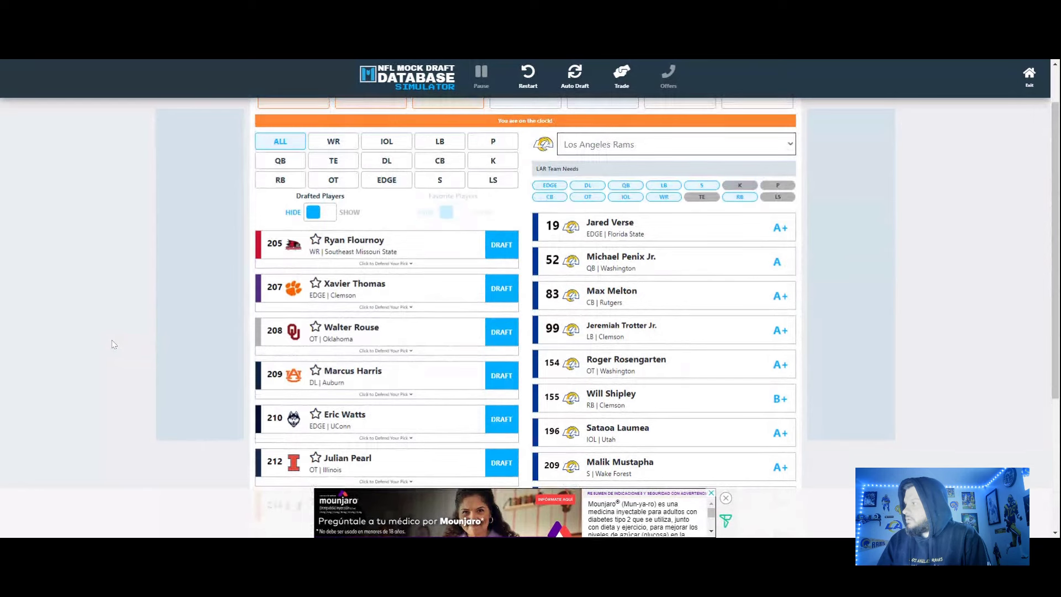
pyautogui.scroll(-2, 882, 314)
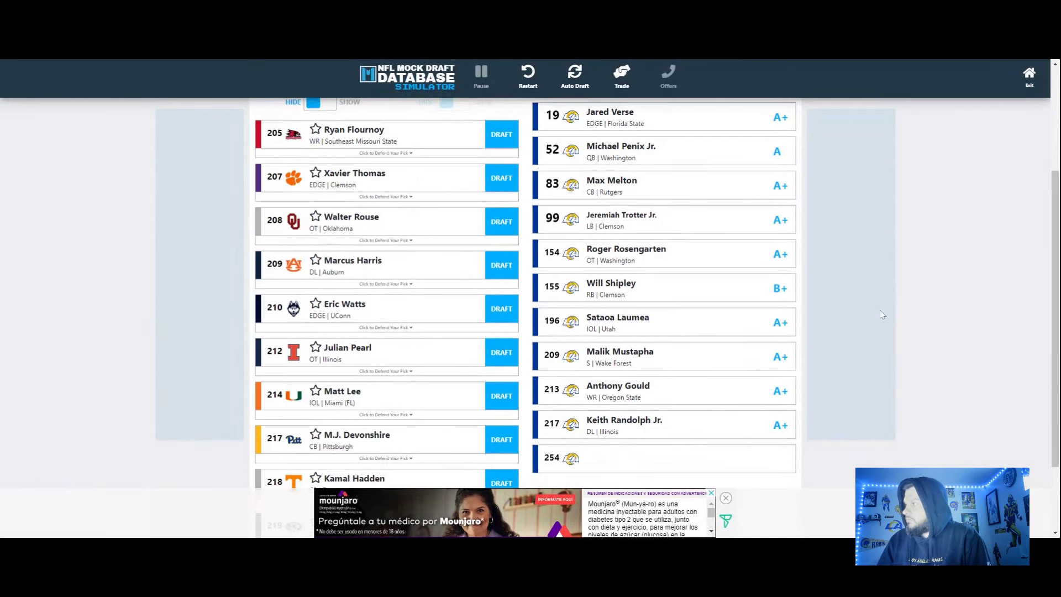
pyautogui.scroll(2, 882, 314)
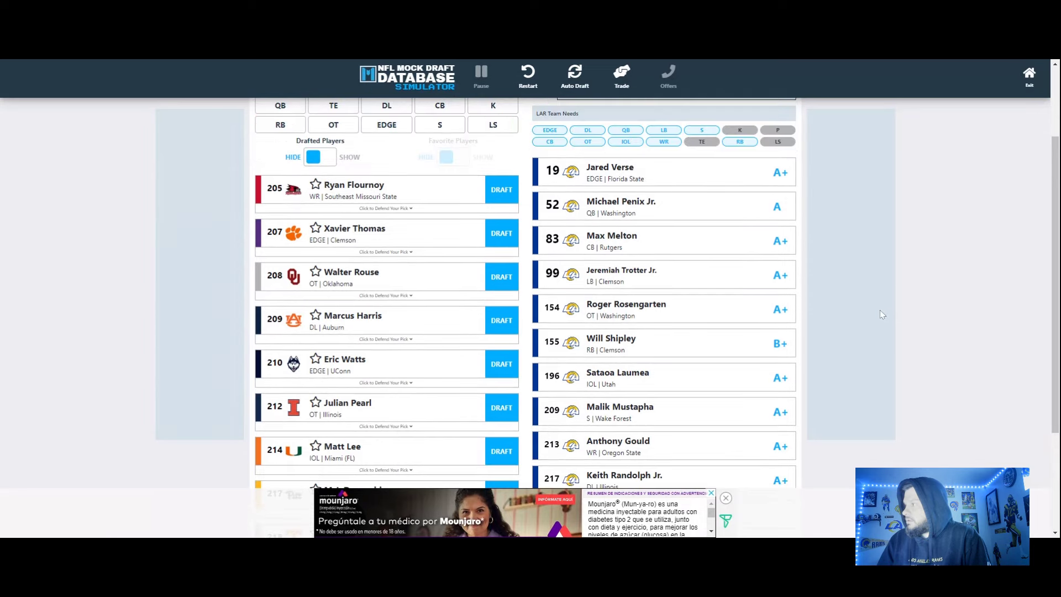
pyautogui.scroll(-3, 882, 314)
pyautogui.scroll(1, 882, 314)
pyautogui.scroll(-1, 881, 315)
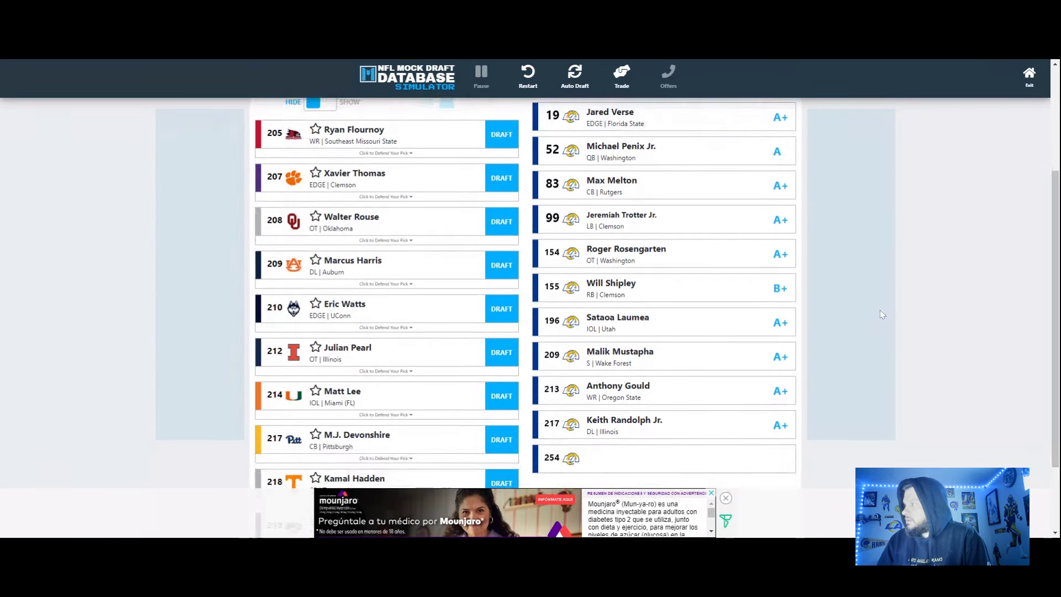
pyautogui.scroll(1, 882, 314)
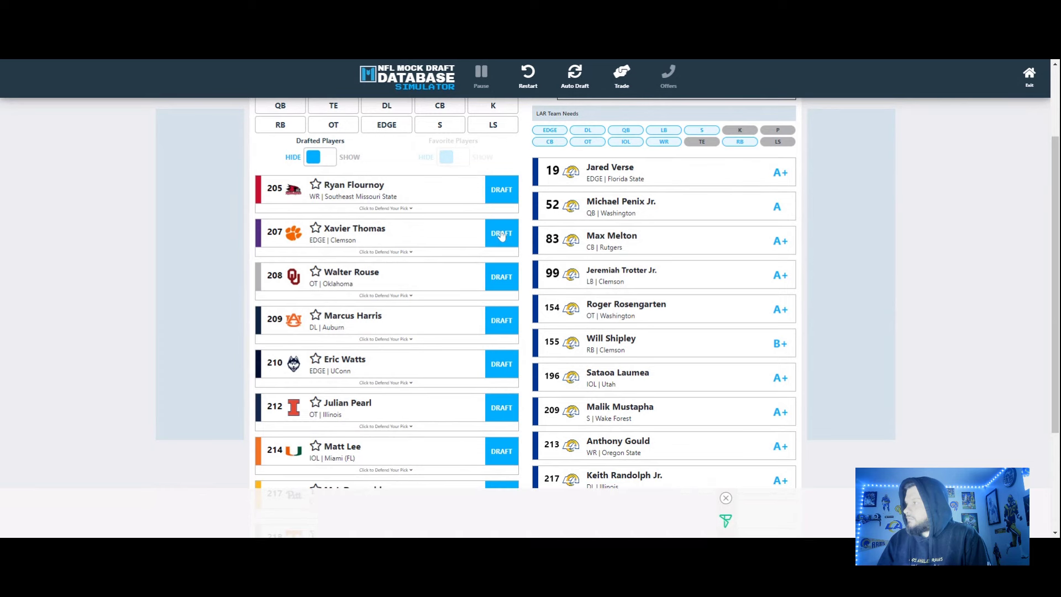
pyautogui.scroll(1, 92, 285)
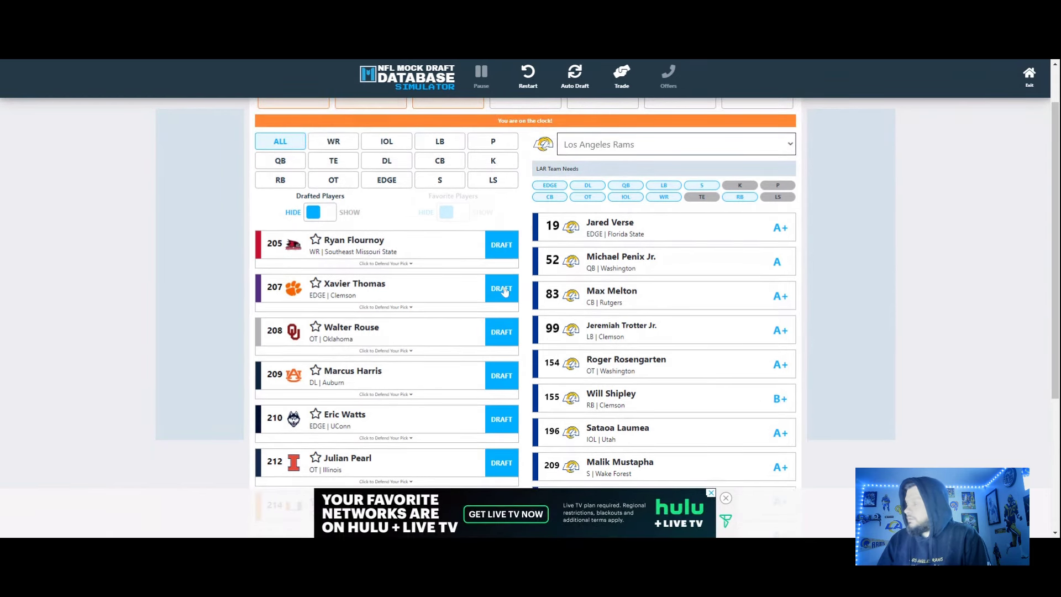
pyautogui.click(501, 288)
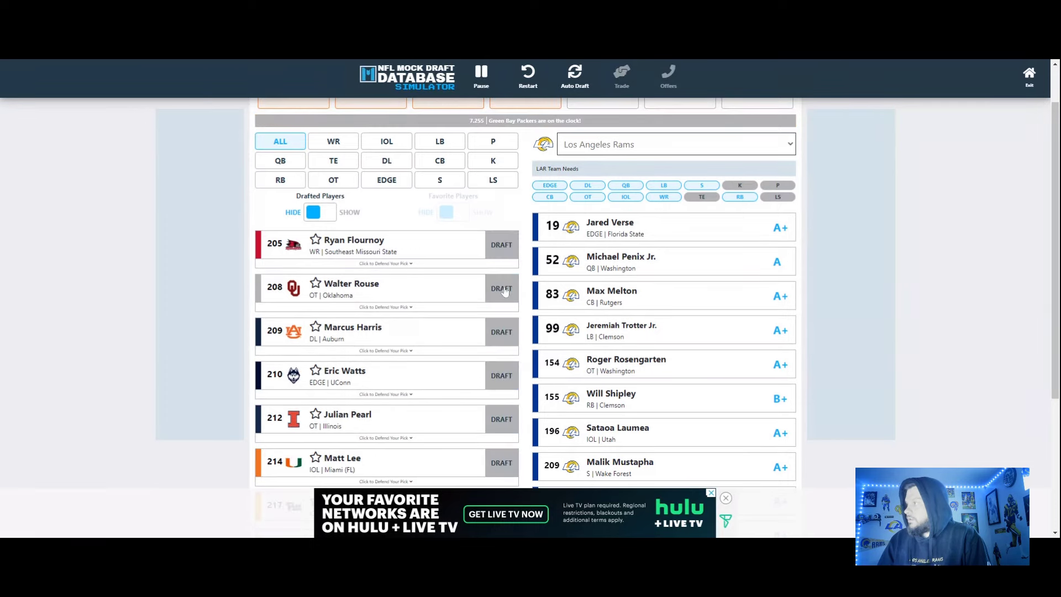
# Scroll through the 'Your Draft is Complete!' summary, reviewing all eleven Rams picks and grades
pyautogui.scroll(-3, 910, 330)
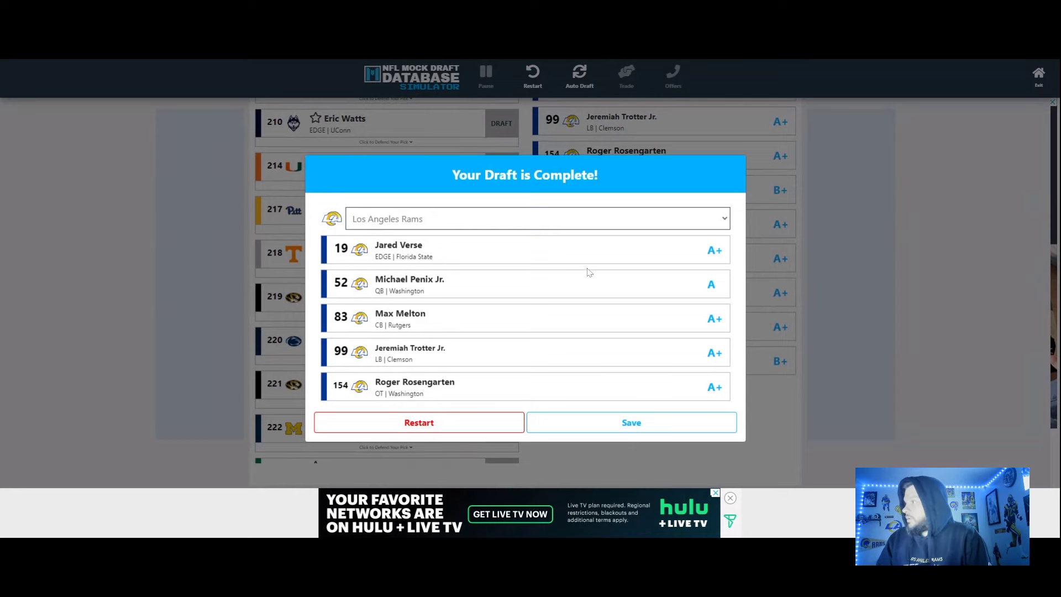
pyautogui.scroll(-2, 526, 287)
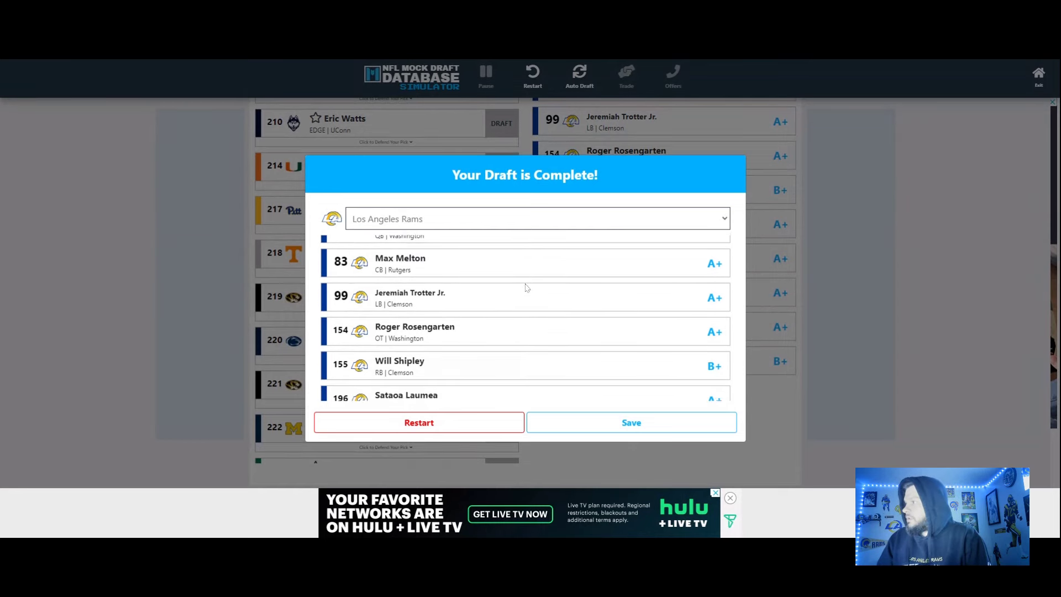
pyautogui.scroll(2, 526, 288)
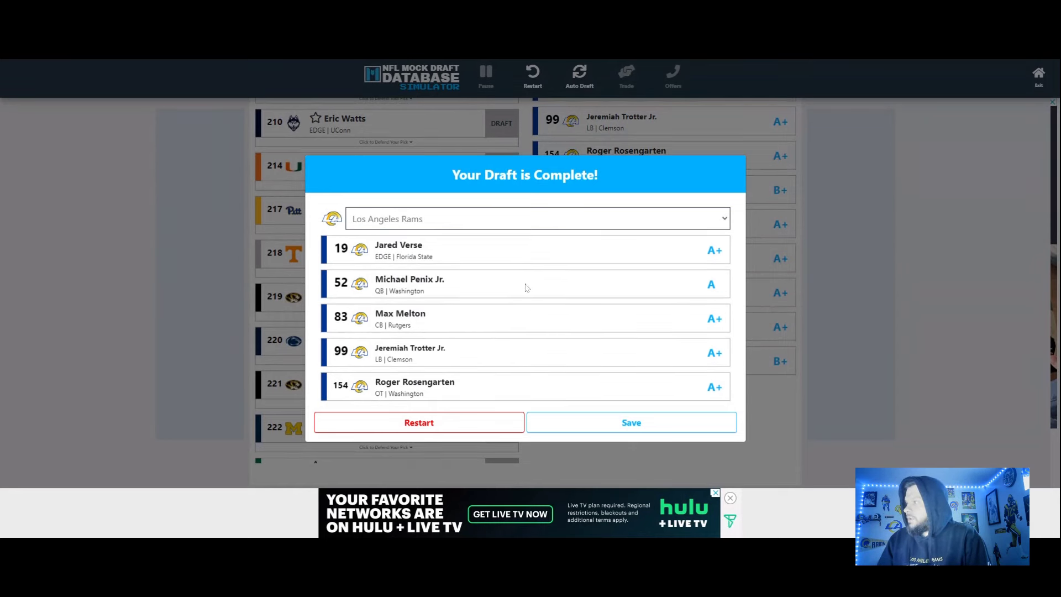
pyautogui.scroll(-1, 526, 287)
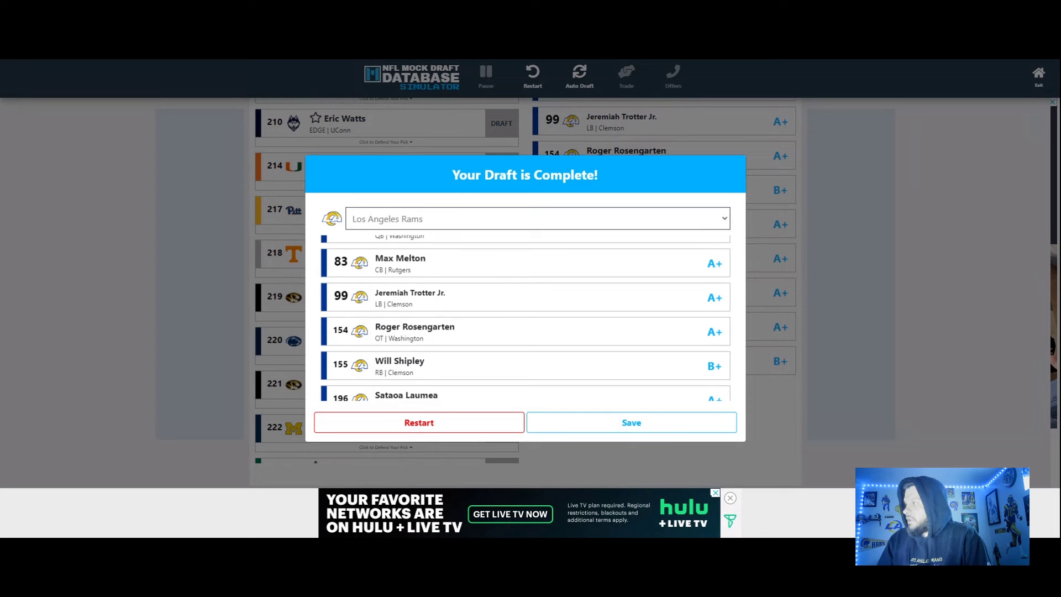
pyautogui.scroll(-1, 526, 288)
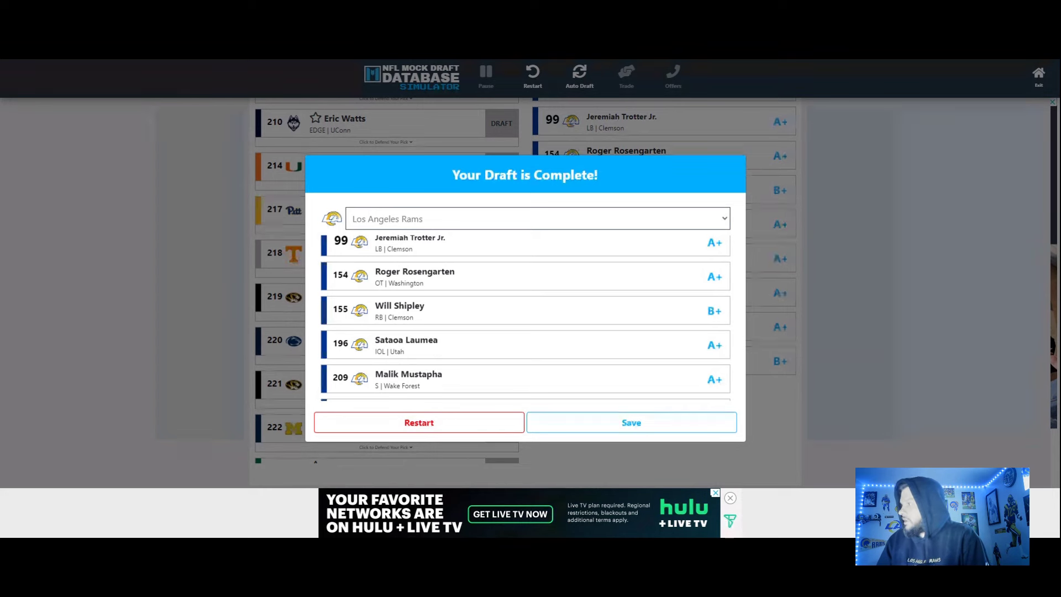
pyautogui.scroll(-1, 526, 288)
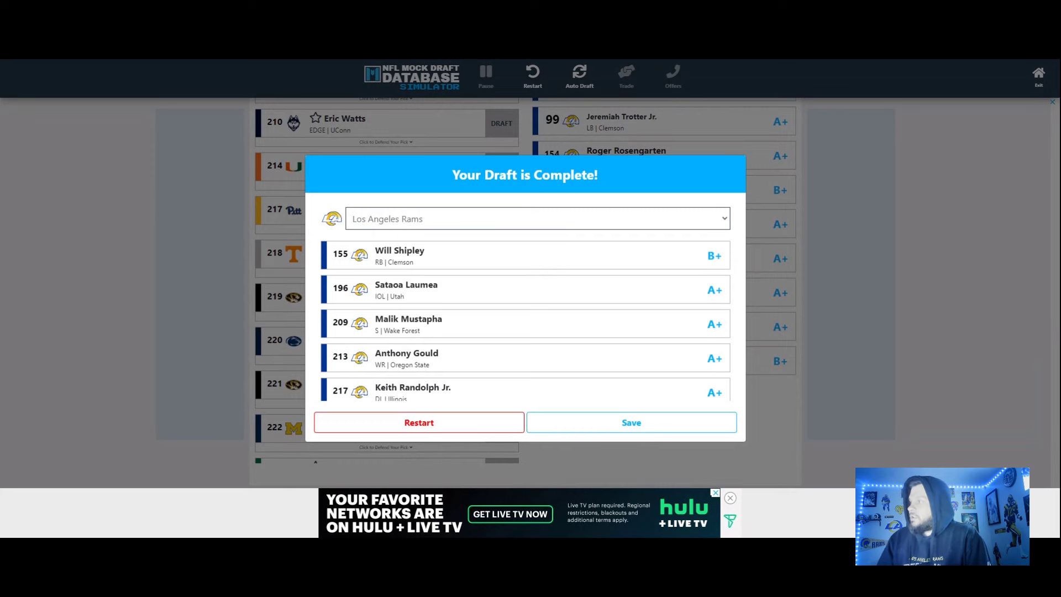
pyautogui.scroll(-1, 526, 288)
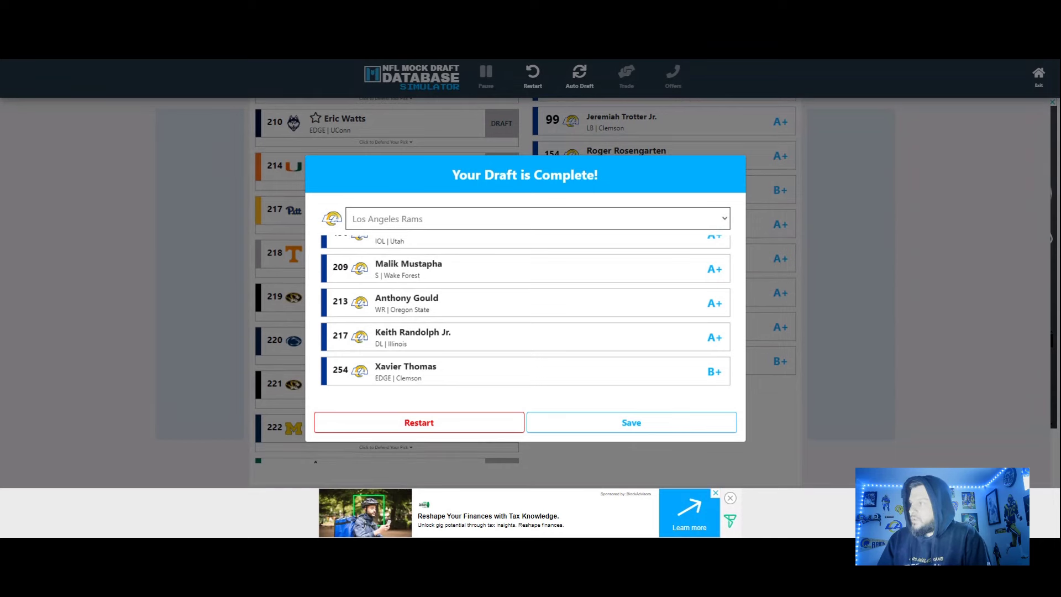
pyautogui.scroll(-1, 526, 287)
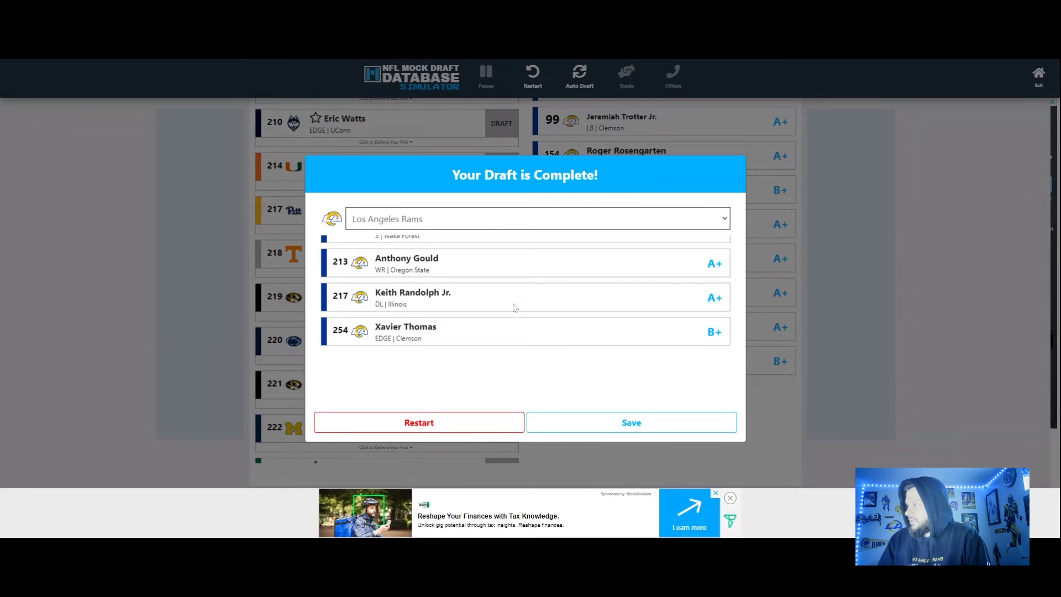
pyautogui.scroll(7, 519, 329)
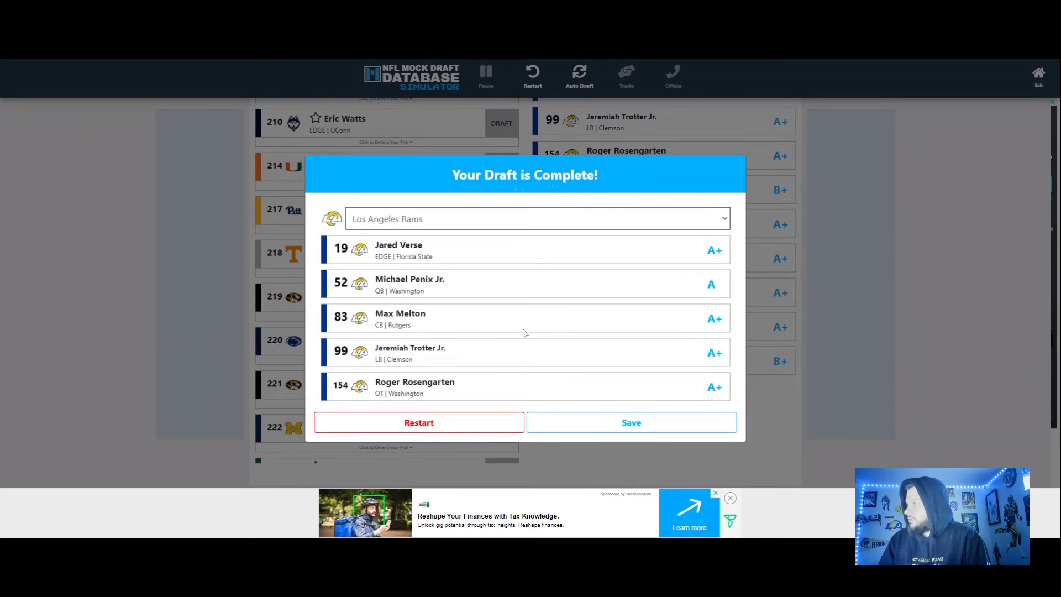
# Save the finished Rams mock draft from the 'Your Draft is Complete!' summary
pyautogui.click(608, 430)
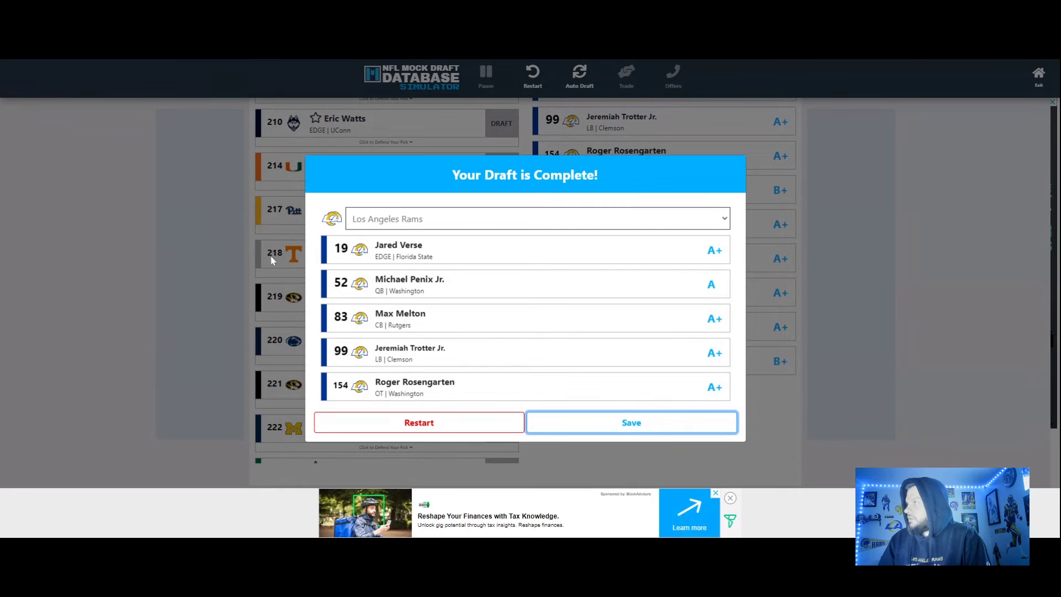